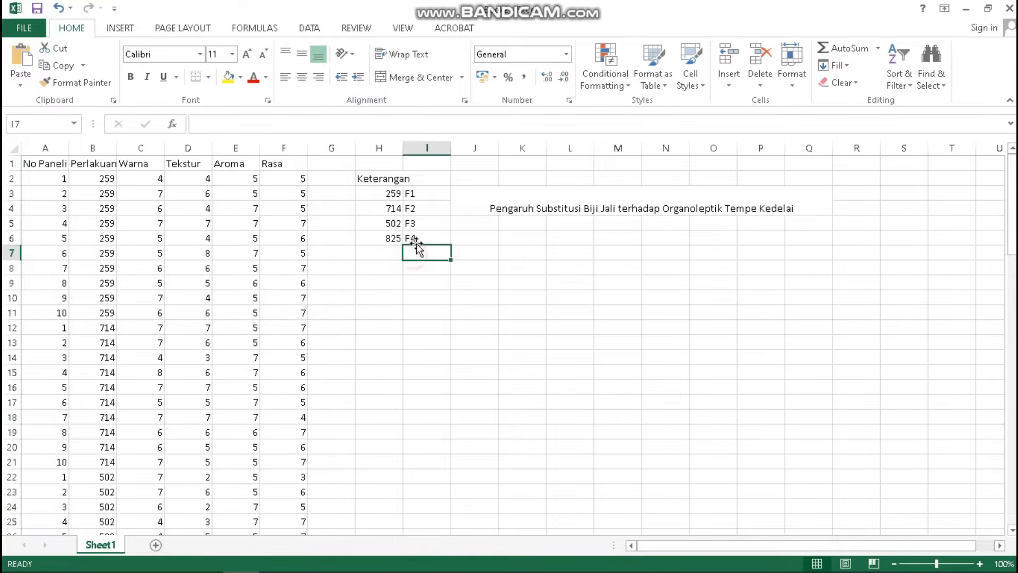
Step: Examine the panelist score table and the Keterangan legend that links the treatment codes to formulas F1 to F4
left_click(414, 240)
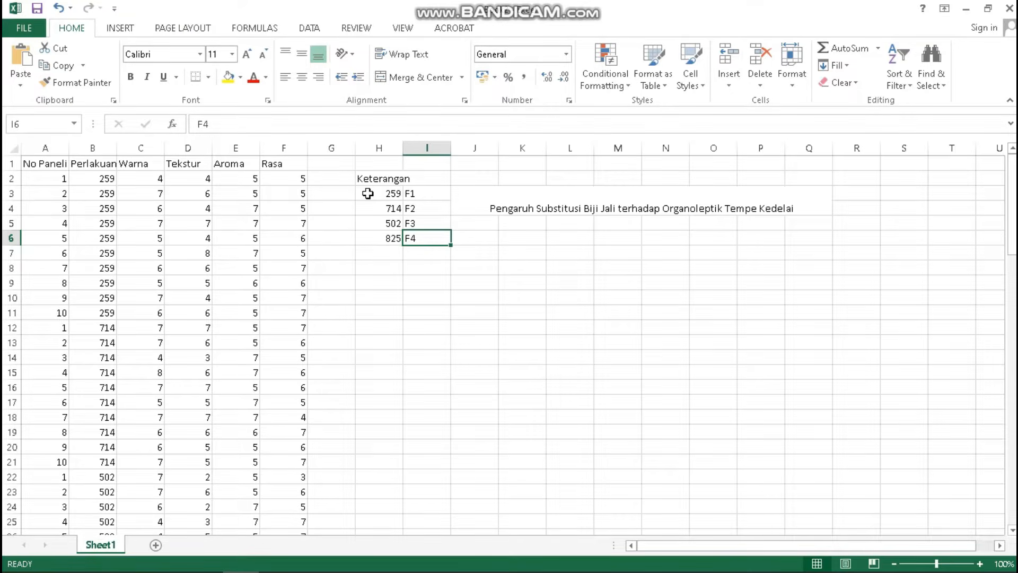
left_click(418, 196)
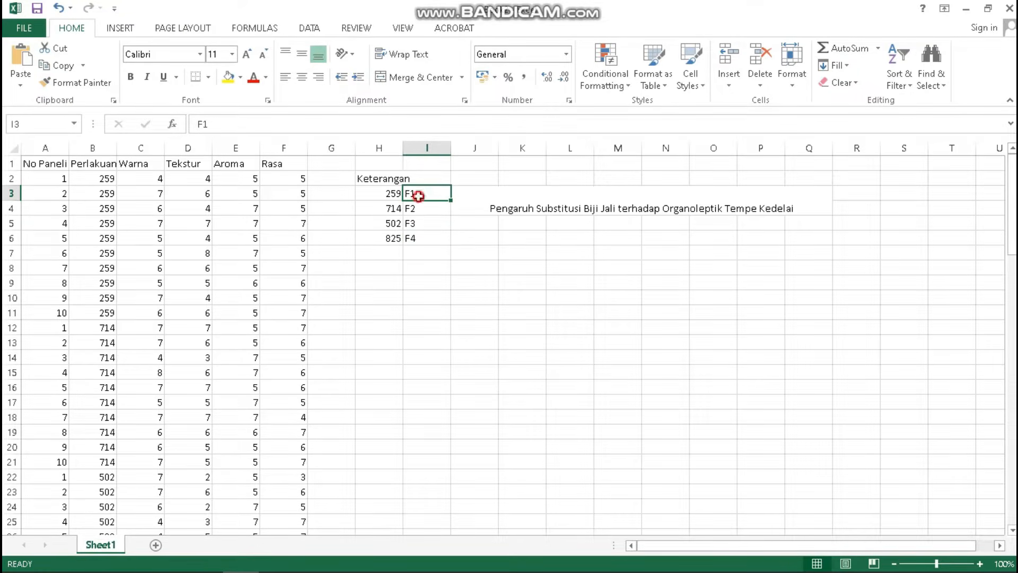
left_click(374, 194)
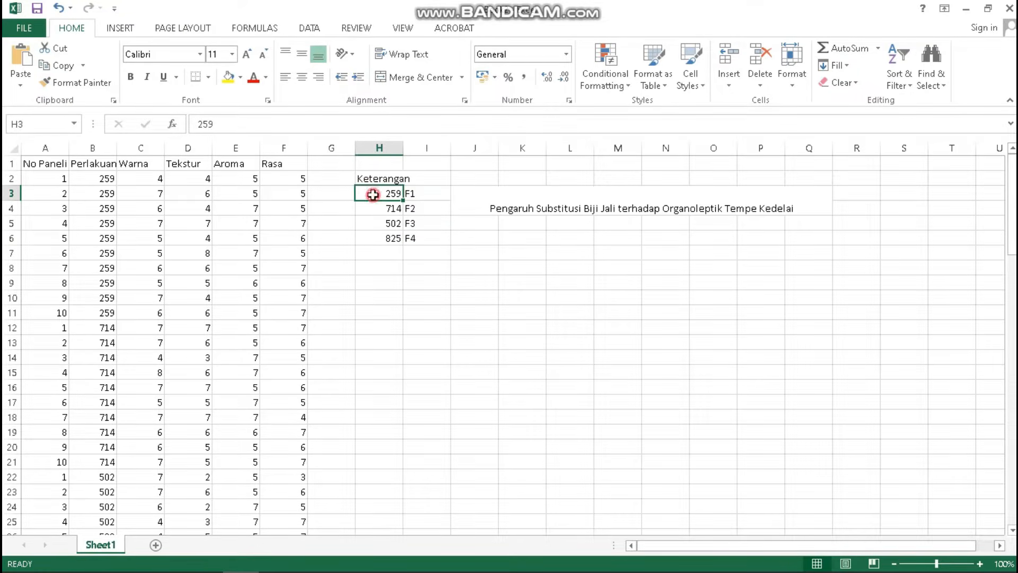
left_click(425, 208)
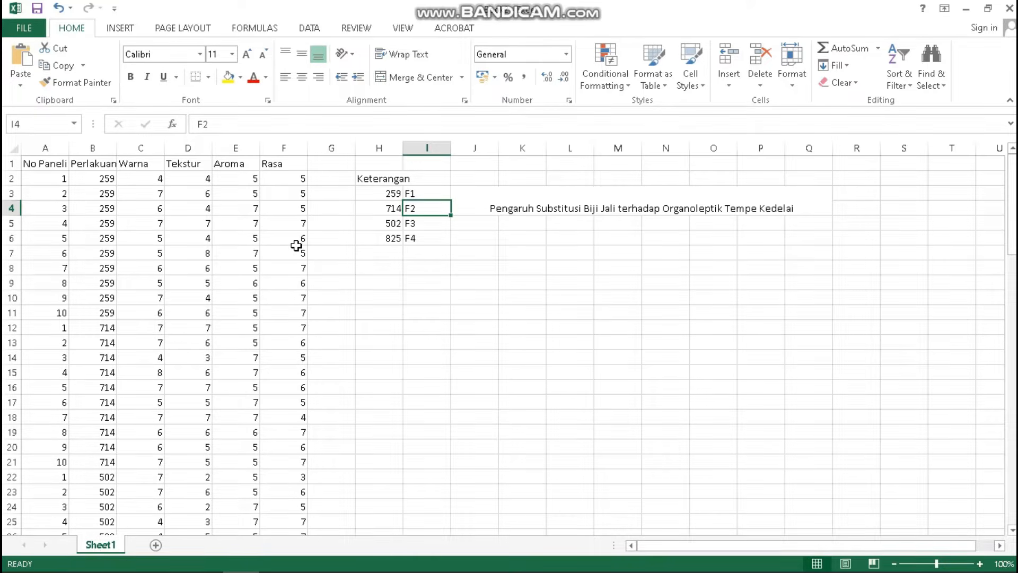
left_click(48, 182)
left_click_drag(48, 183, 47, 311)
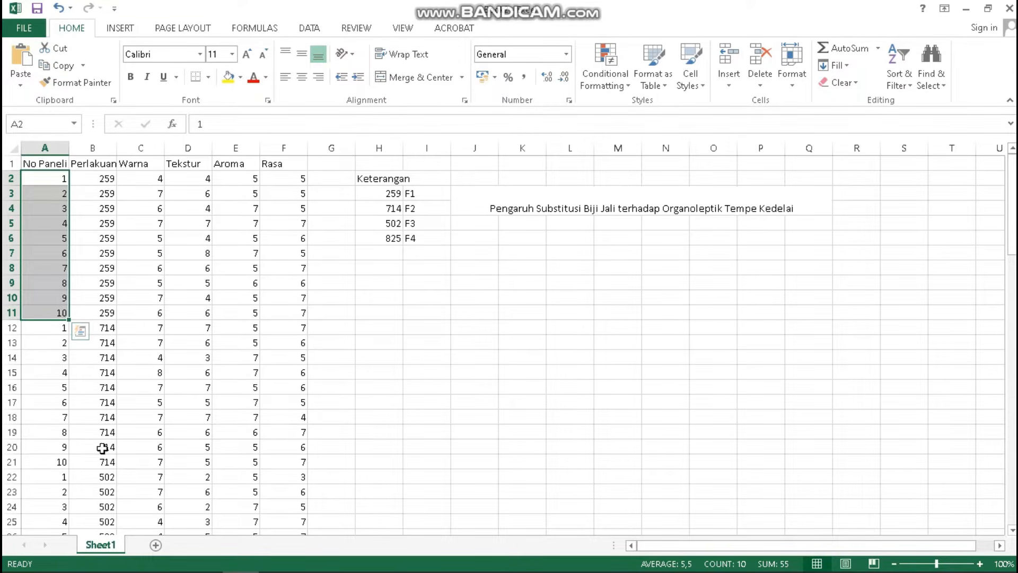
scroll(102, 448, "down", 3)
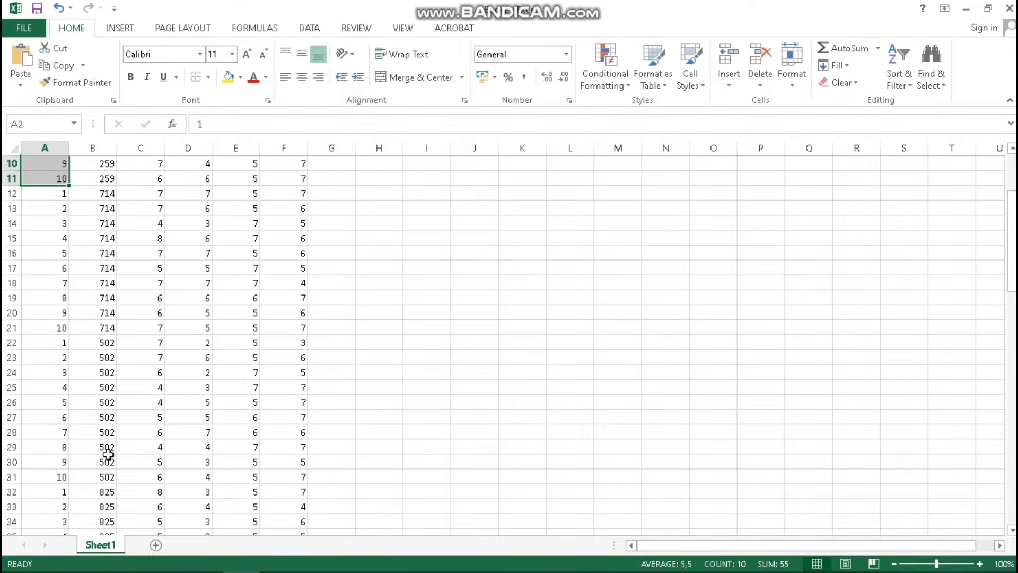
scroll(280, 443, "up", 3)
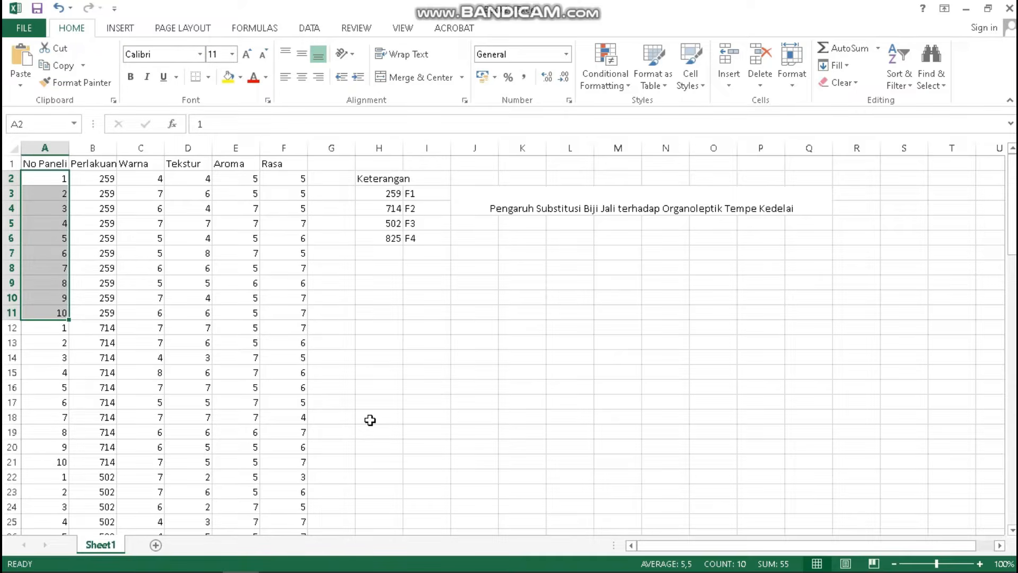
scroll(370, 420, "down", 1)
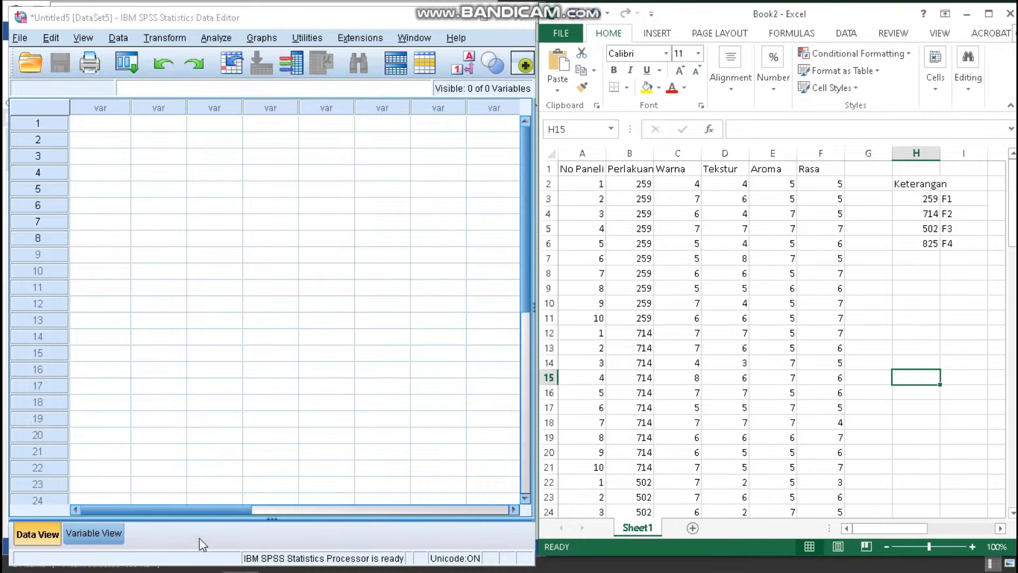
Step: Switch to SPSS and define the variables No_Panelis, Perlakuan and Warna in the first three rows of the variable list
left_click(106, 533)
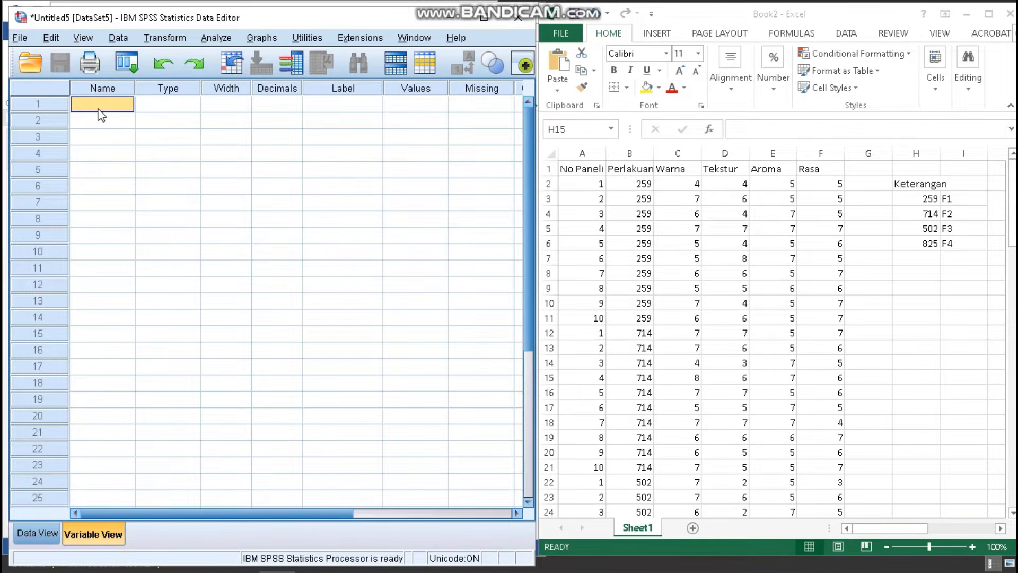
type("No_Panelis")
left_click(101, 118)
type("P")
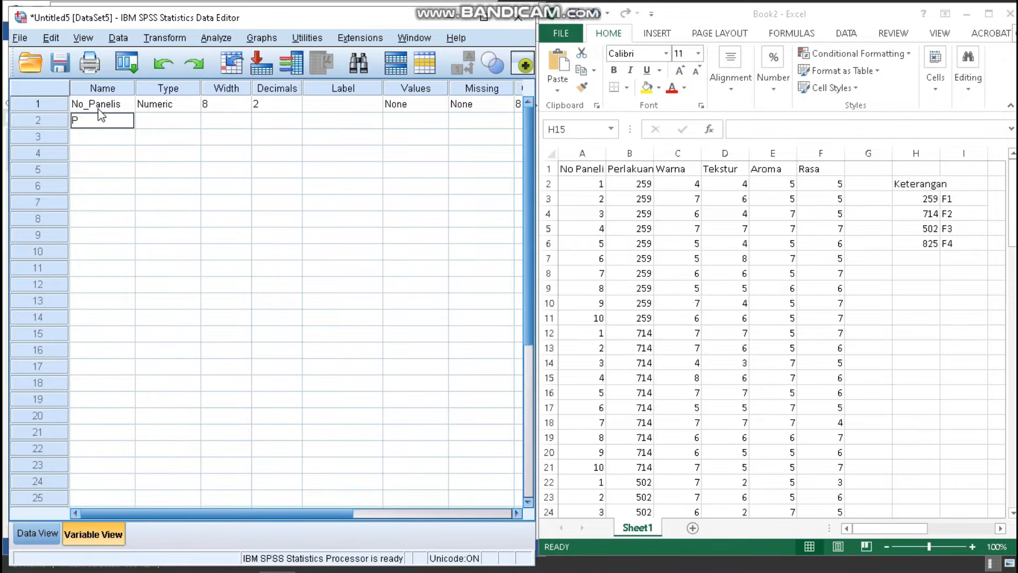
type("erlakuan")
key("Return")
type("Warna")
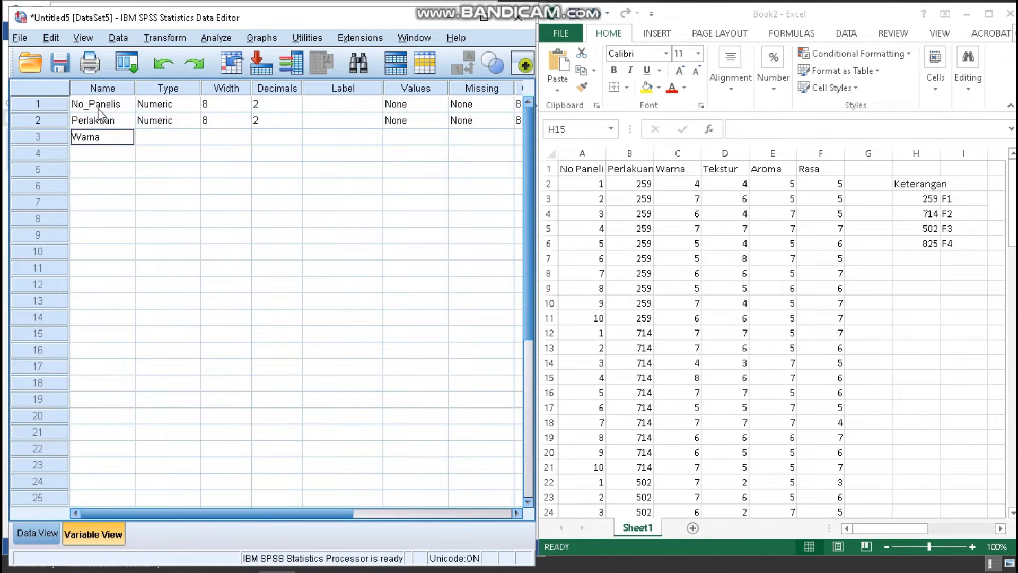
key("Return")
Step: Add the variables Tekstur, Aroma and Rasa in rows 4 to 6
type("Tek")
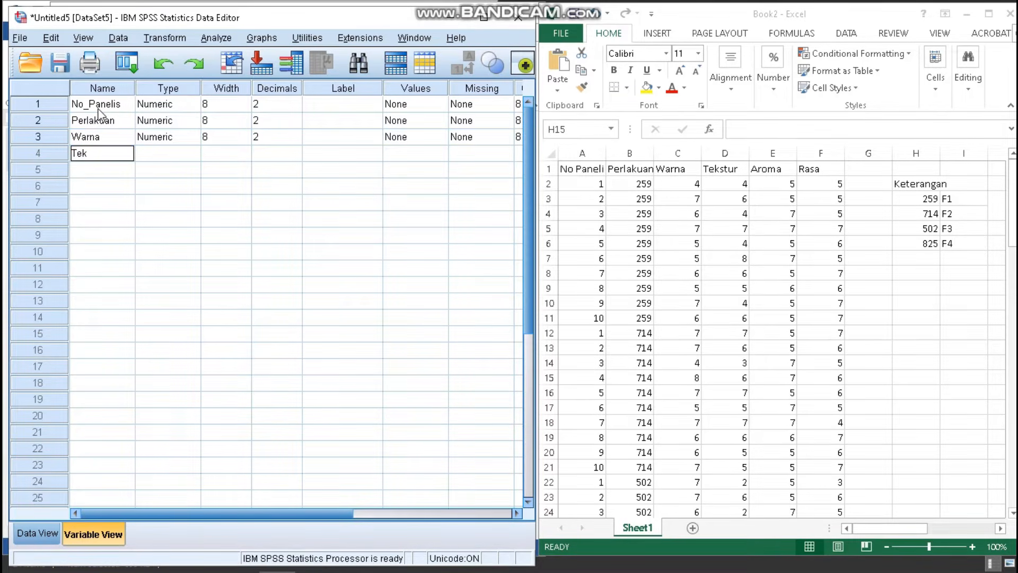
type("stur")
key("Return")
type("Aroma")
key("Return")
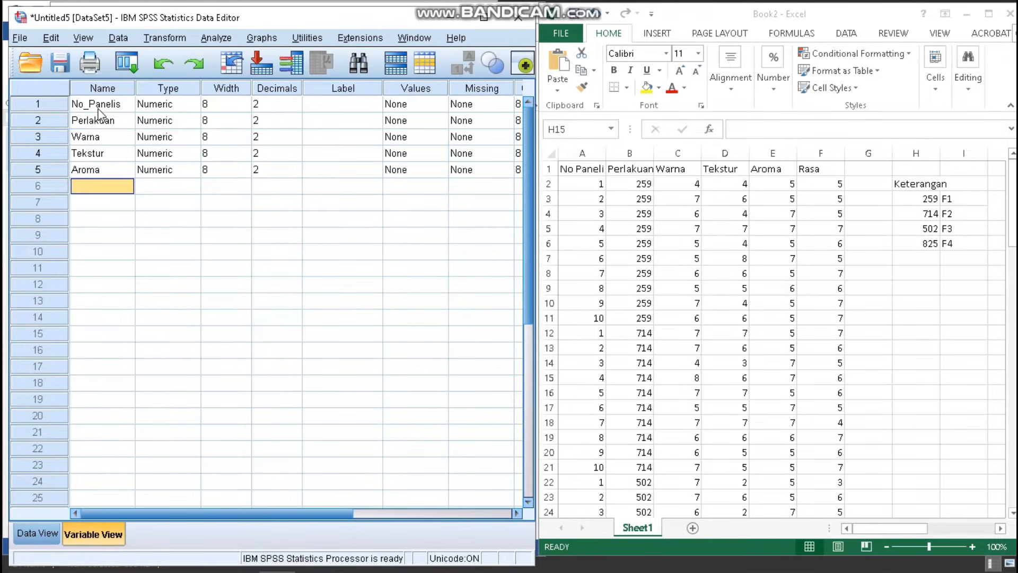
type("Rasa")
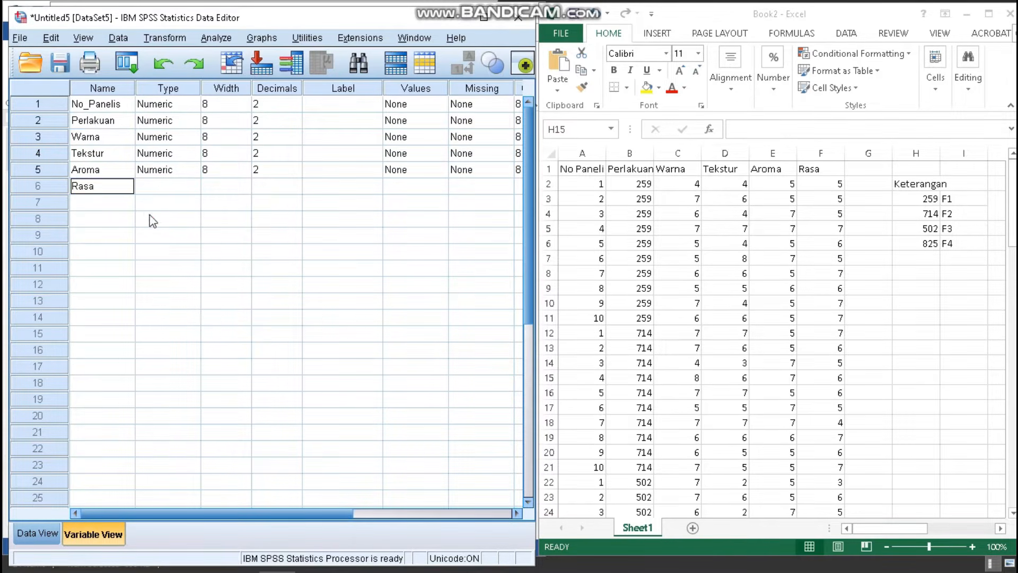
left_click(150, 218)
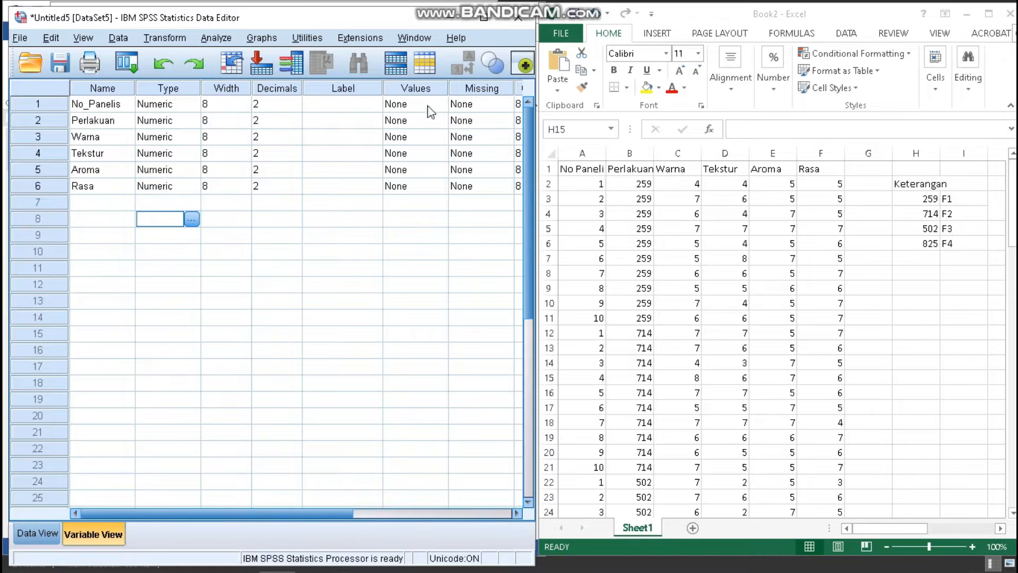
Step: Set the number of decimals to 0 for all six variables, from No_Panelis to Rasa
left_click(292, 107)
double_click(296, 108)
left_click(295, 124)
left_click(295, 124)
left_click(294, 125)
left_click(295, 136)
left_click(295, 141)
left_click(296, 140)
left_click(296, 153)
double_click(295, 157)
left_click(295, 170)
double_click(295, 173)
left_click(296, 186)
double_click(296, 190)
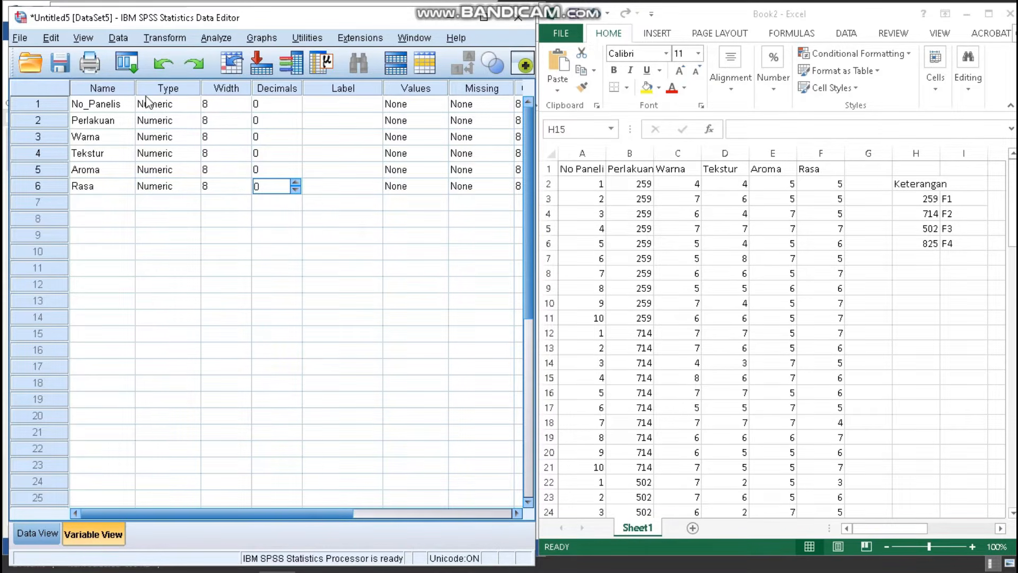
Step: Maximize the data editor window and set the measurement level of No_Panelis and Perlakuan to Ordinal
left_click(482, 17)
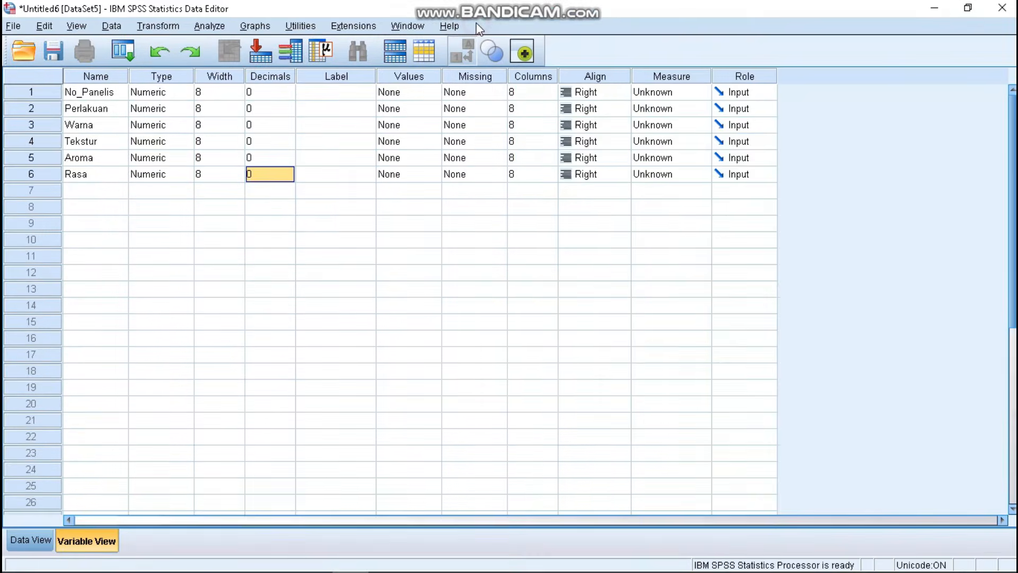
left_click(702, 96)
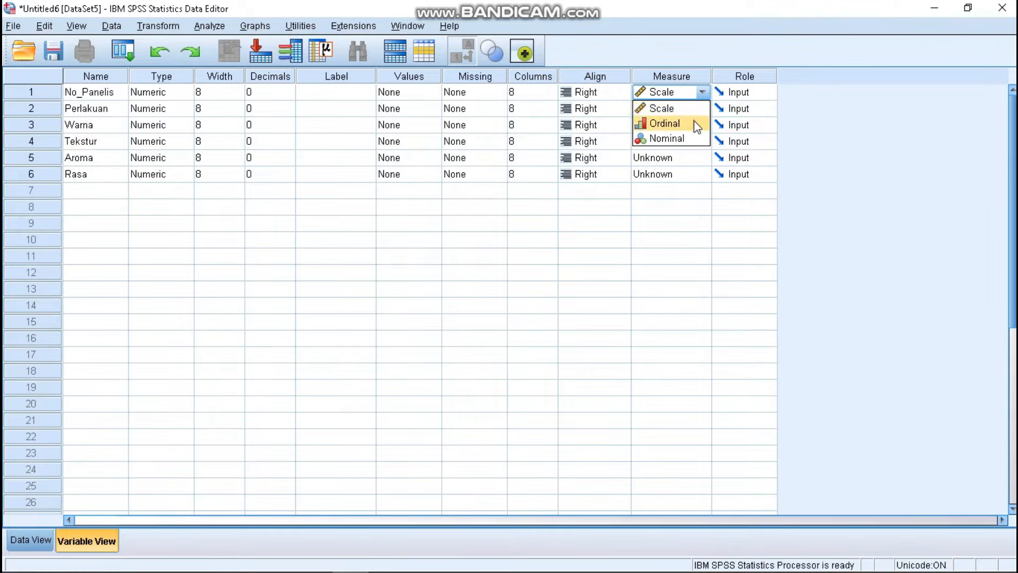
left_click(697, 125)
left_click(701, 108)
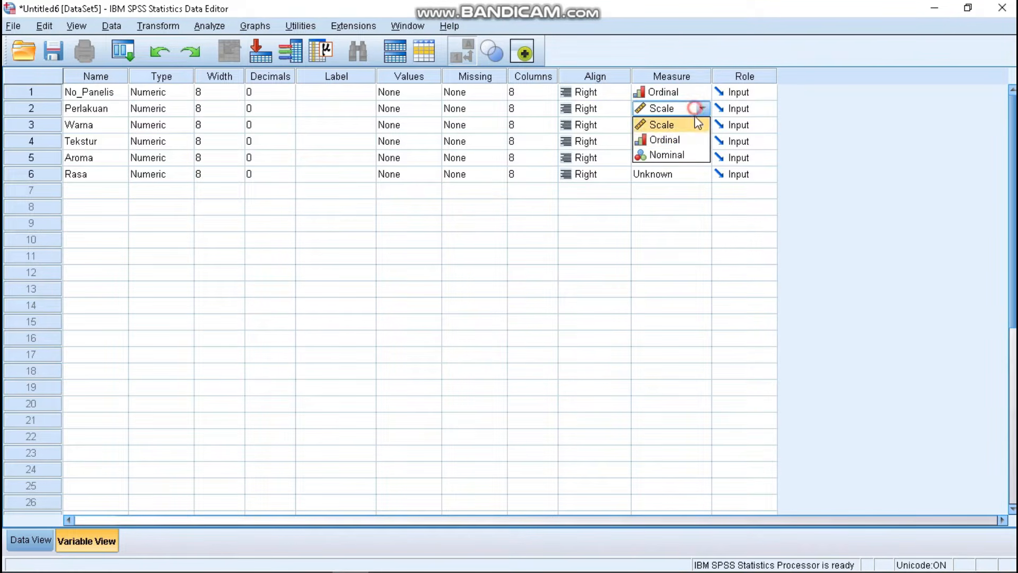
left_click(697, 141)
Step: Set the measurement level of Warna, Tekstur, Aroma and Rasa to Nominal
left_click(701, 125)
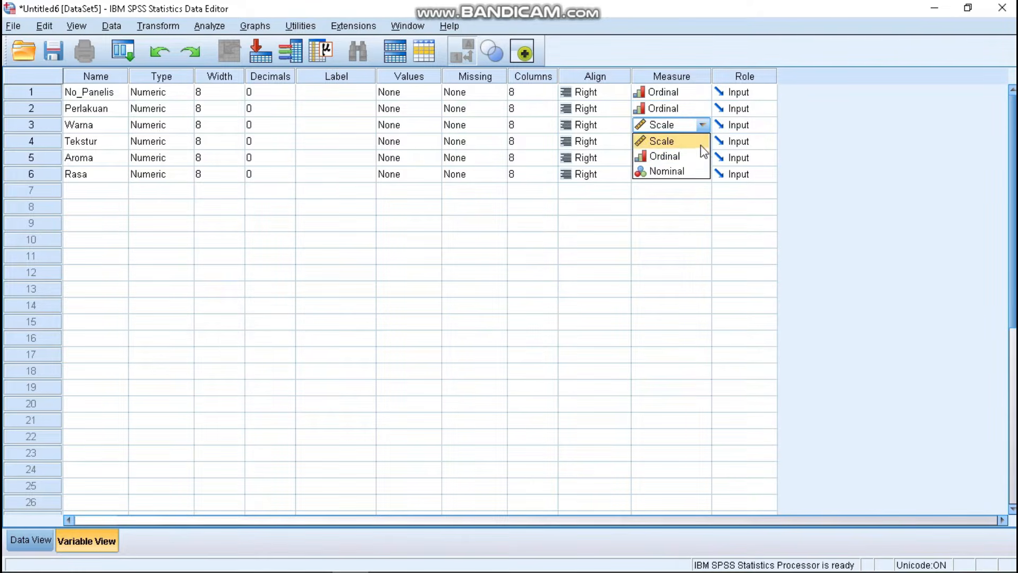
left_click(701, 170)
left_click(702, 141)
left_click(698, 187)
left_click(701, 157)
left_click(698, 202)
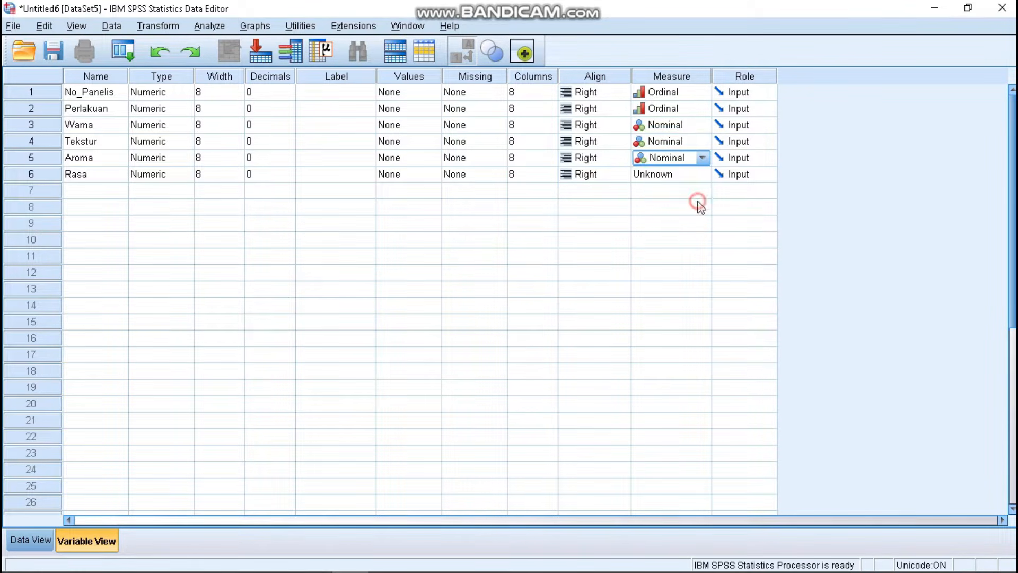
left_click(703, 174)
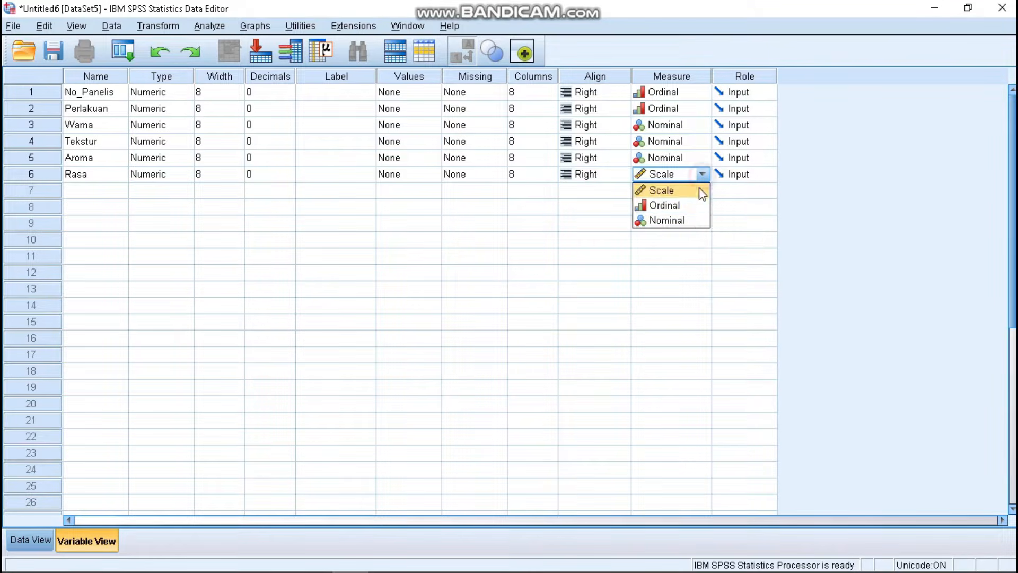
left_click(694, 222)
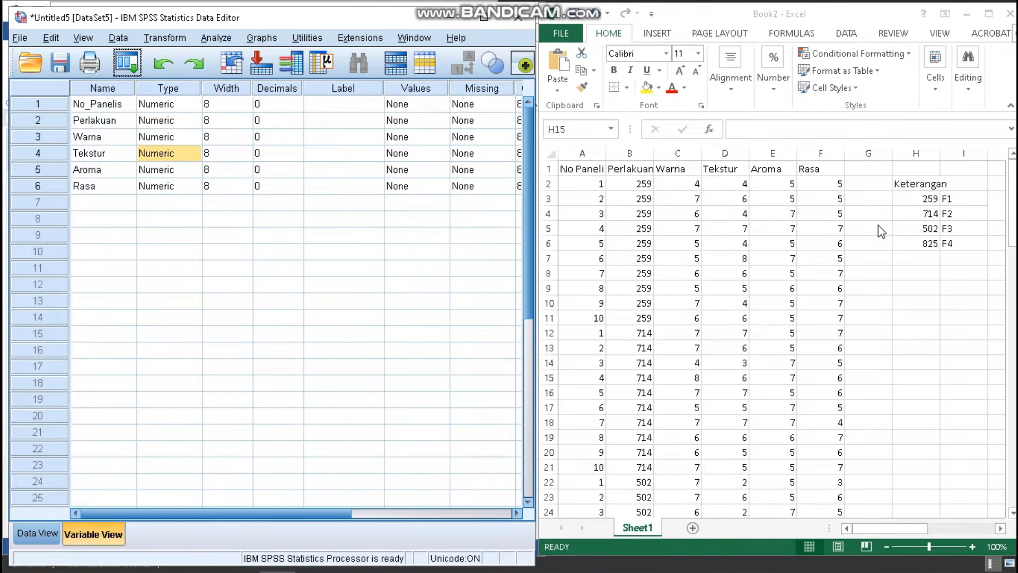
Step: In the Excel workbook, enter the numbers 1 to 4 in cells G3 to G6 beside the treatment codes in the legend
left_click(879, 200)
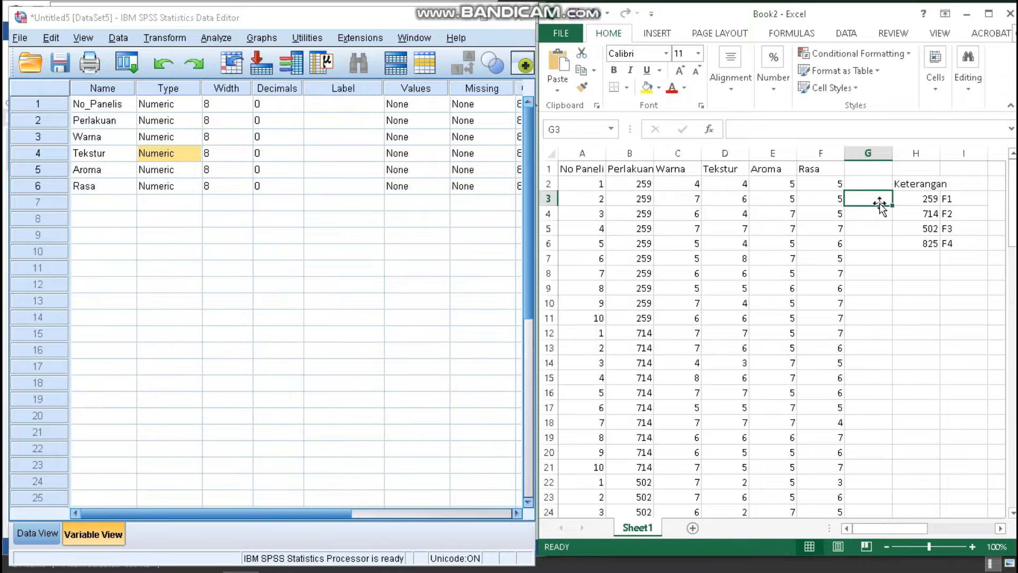
type("1")
key("Return")
type("2")
key("Return")
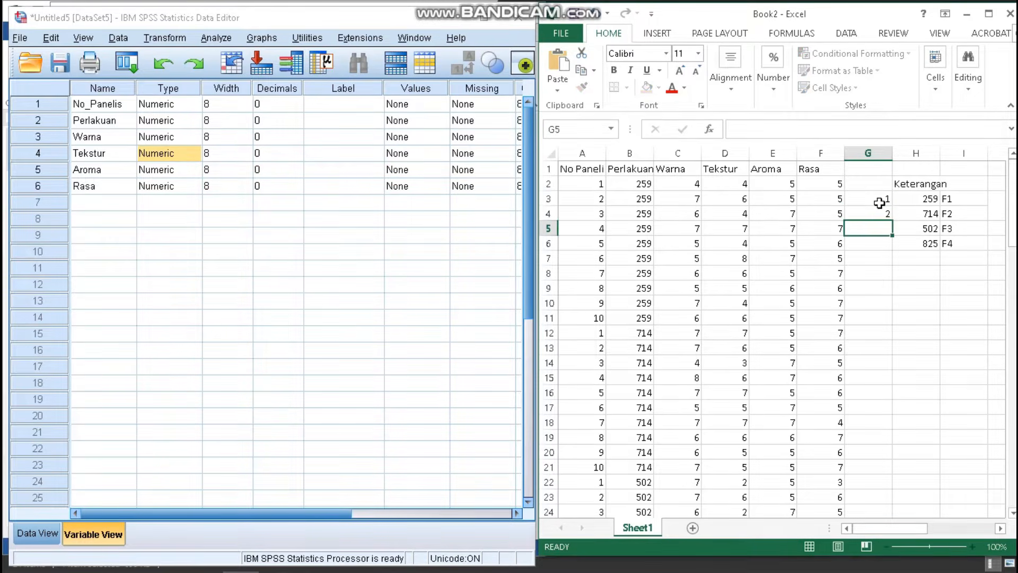
type("3")
key("Return")
type("4")
key("Return")
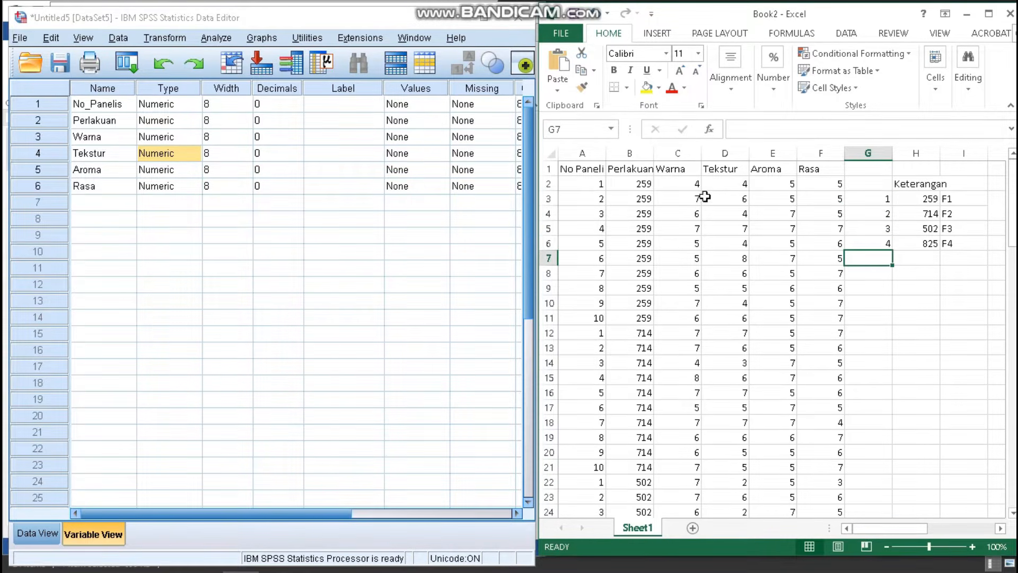
Step: Recode the Perlakuan column by filling B2:B11 with 1 in place of 259 and B12:B21 with 2 in place of 714
left_click(647, 185)
type("1")
left_click_drag(654, 191, 654, 323)
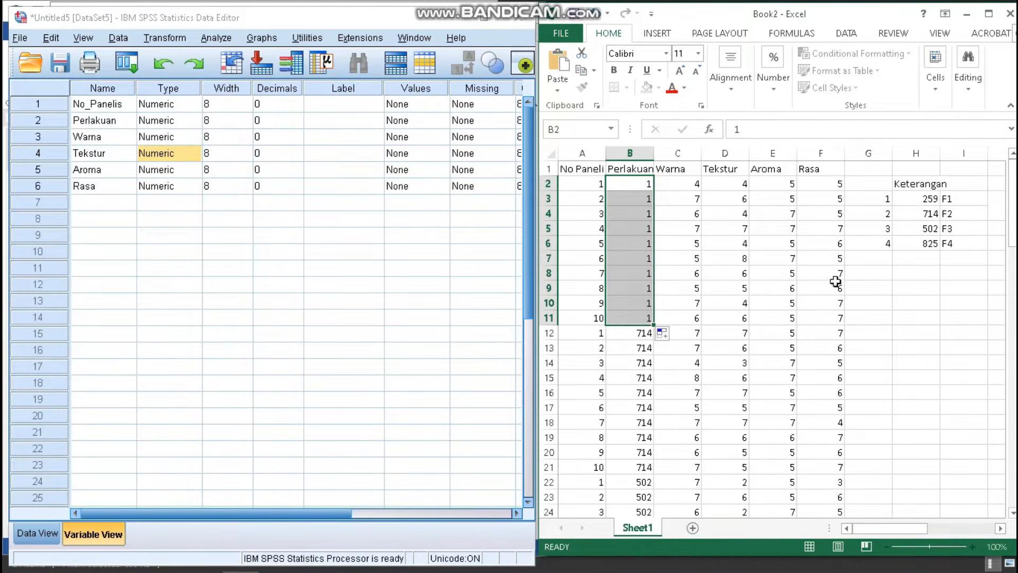
scroll(636, 309, "down", 1)
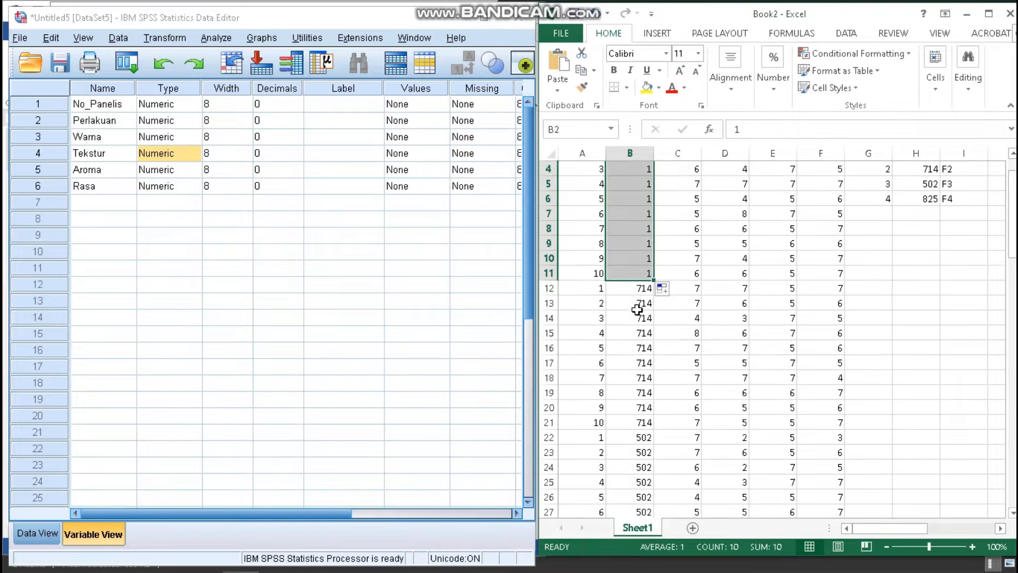
left_click(643, 288)
type("2")
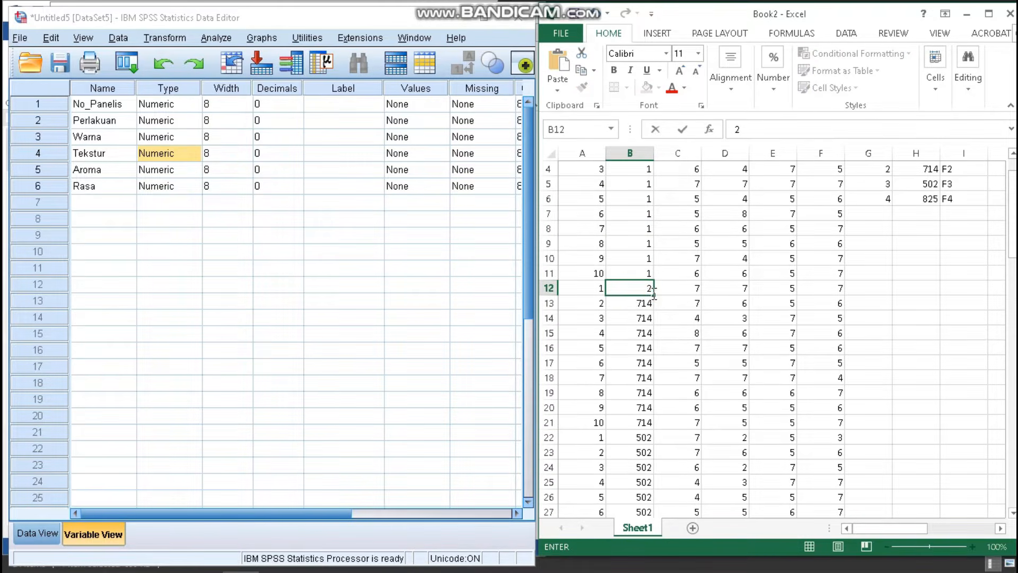
left_click_drag(654, 294, 643, 422)
Step: Fill B22:B31 of the Perlakuan column with 3 in place of 502, and B32:B41 with 4 in place of 825
scroll(643, 393, "down", 3)
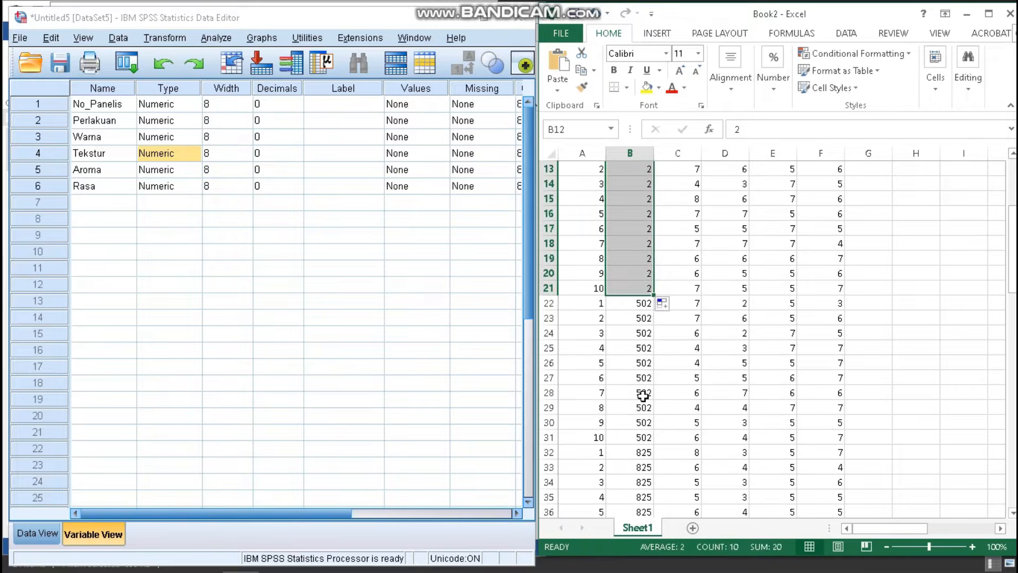
left_click(643, 302)
type("3")
left_click_drag(651, 310, 650, 437)
scroll(647, 403, "down", 2)
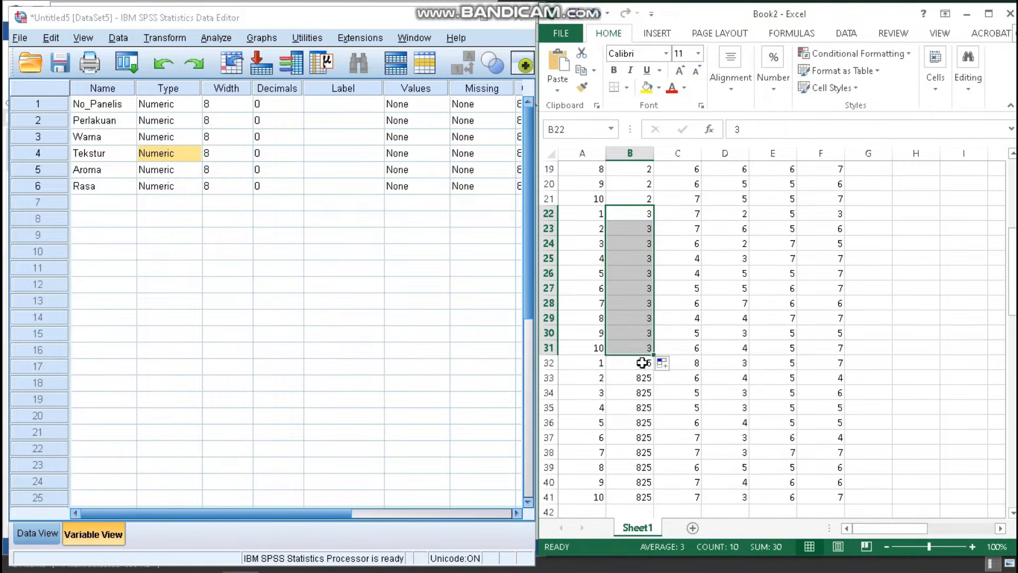
left_click(643, 362)
type("4")
left_click_drag(656, 372, 652, 498)
left_click(928, 350)
scroll(928, 349, "up", 6)
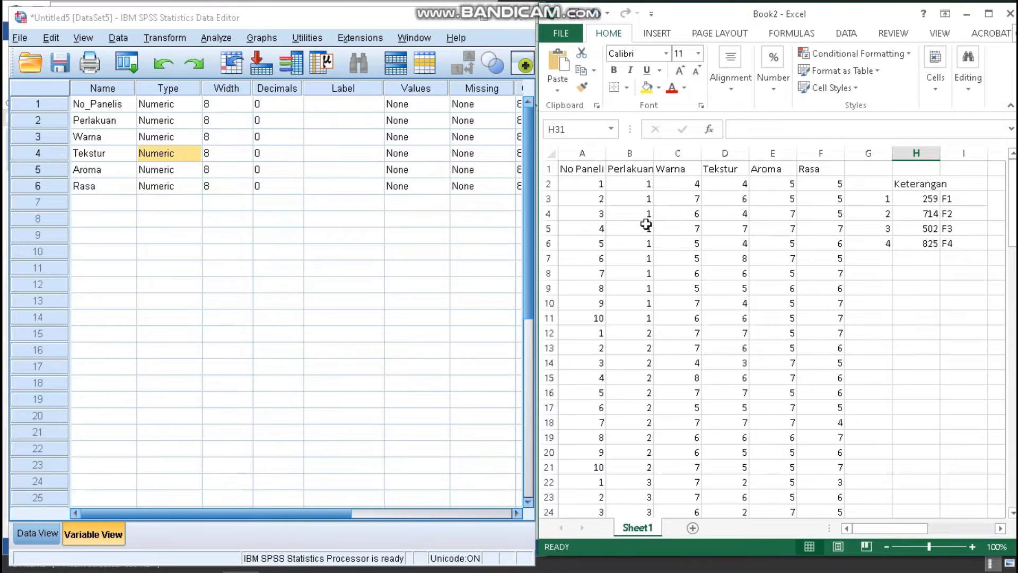
left_click(884, 198)
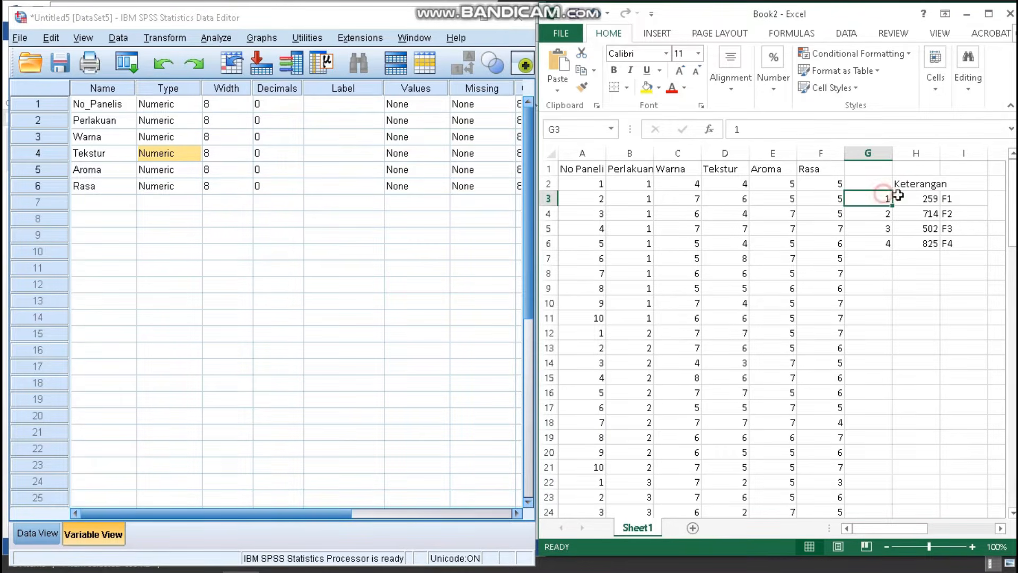
left_click(966, 199)
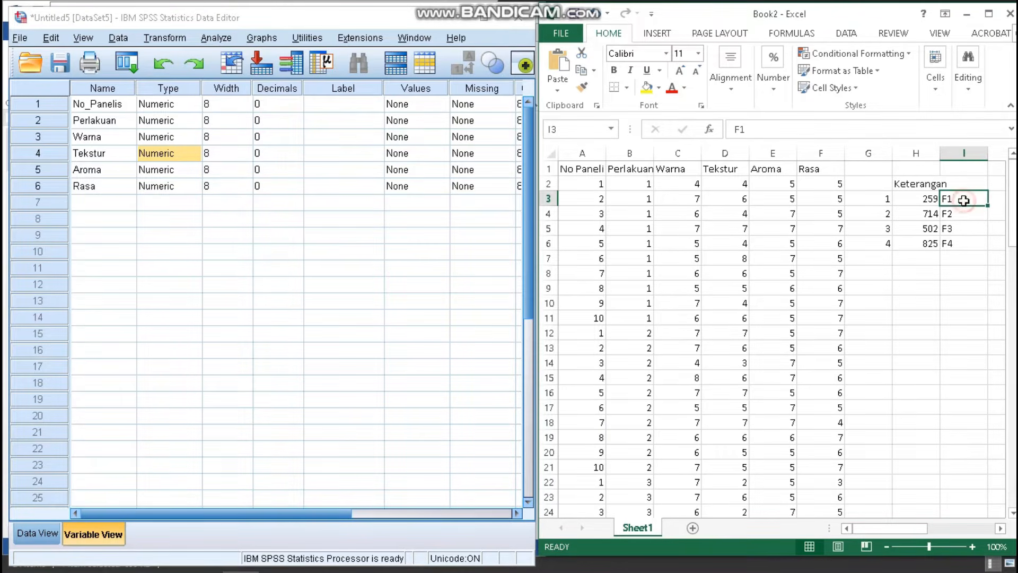
left_click(922, 201)
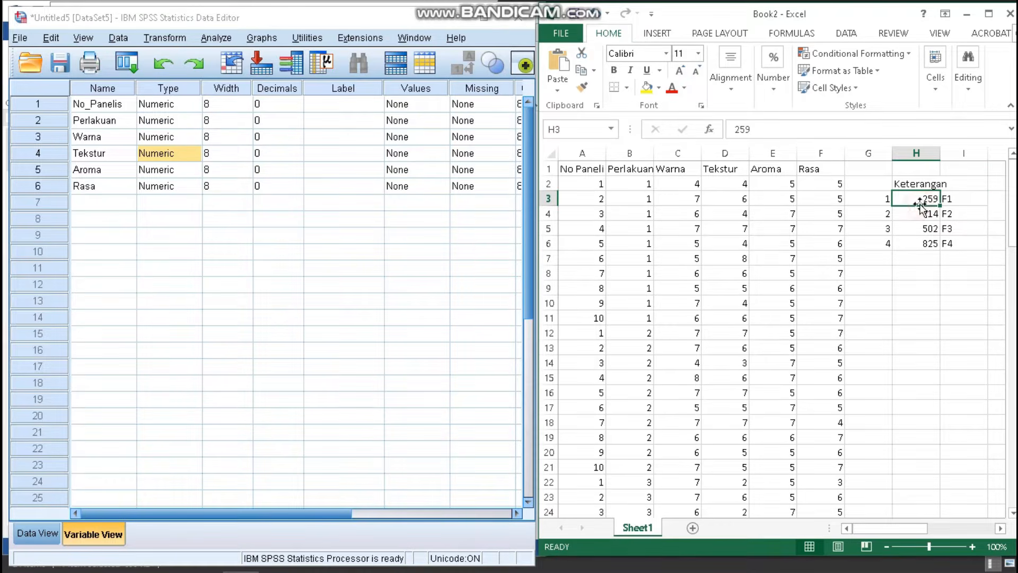
Step: Review in the Keterangan legend which number, treatment code and formula label belong together in rows 3 to 6
left_click(876, 215)
left_click(965, 214)
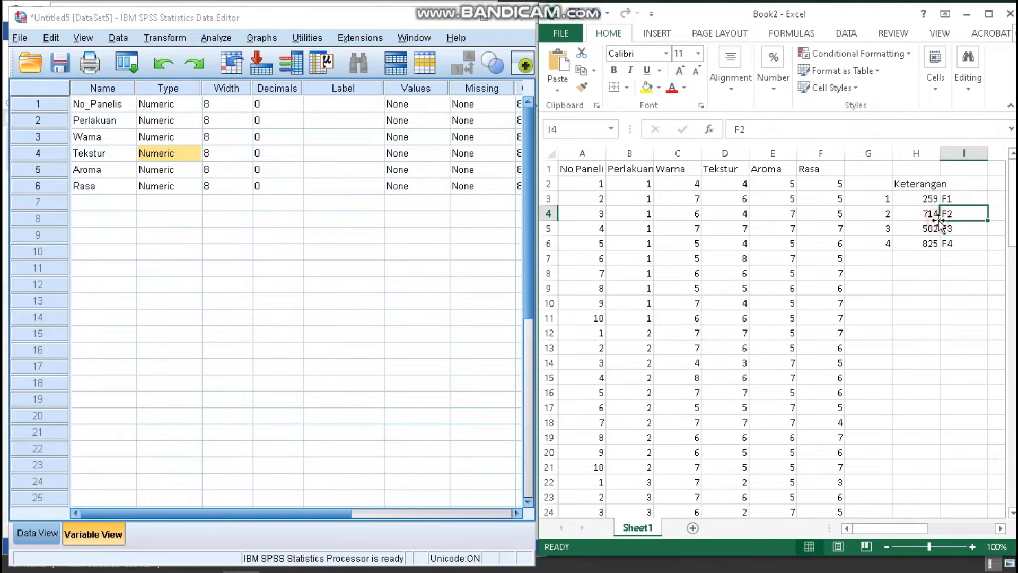
left_click(906, 213)
left_click(883, 229)
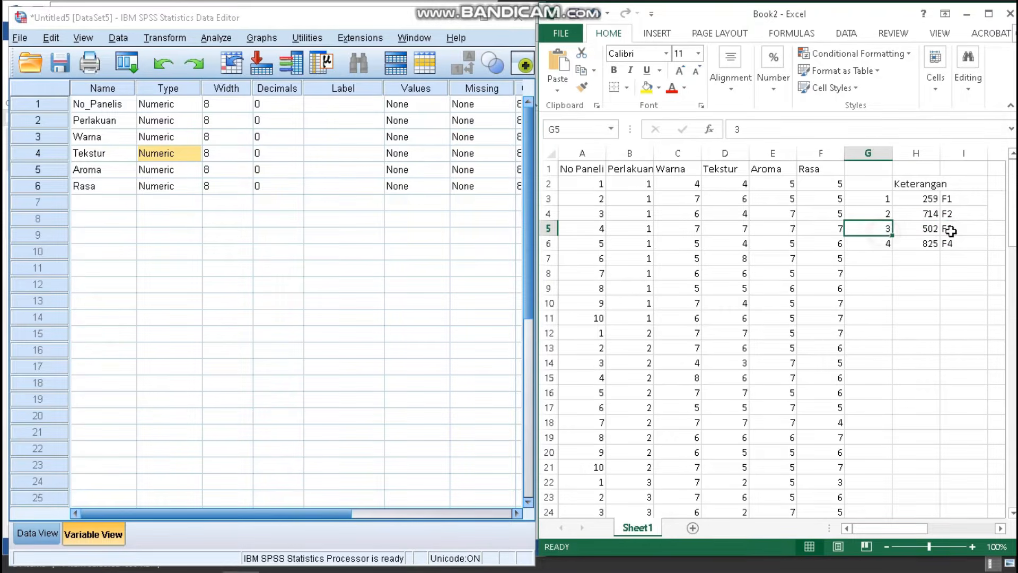
left_click(916, 231)
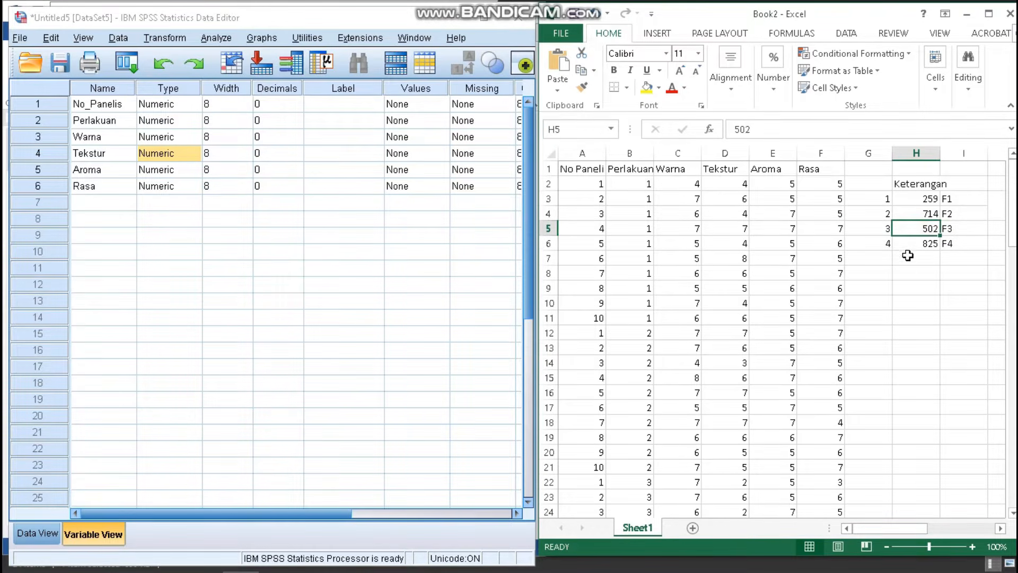
left_click(886, 245)
left_click(954, 245)
left_click(933, 248)
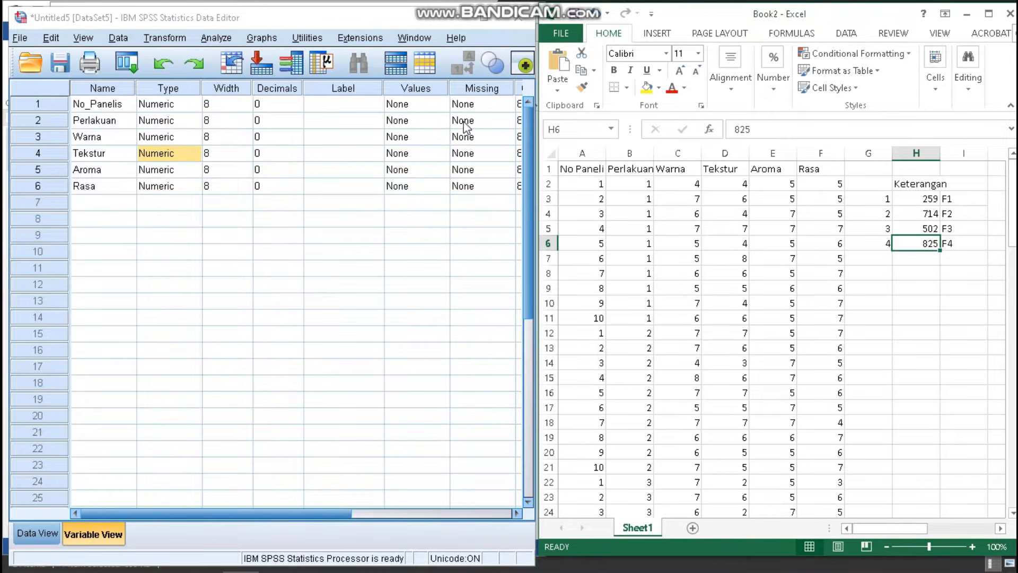
Step: In SPSS, start the value labels for Perlakuan by labelling value 1 as F1_259
left_click(437, 121)
left_click(436, 121)
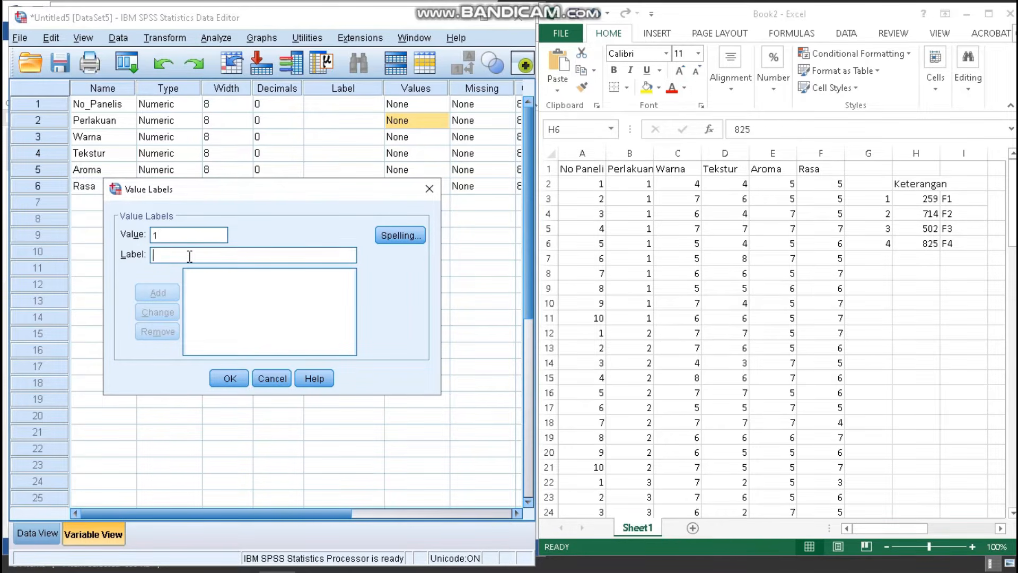
type("F1")
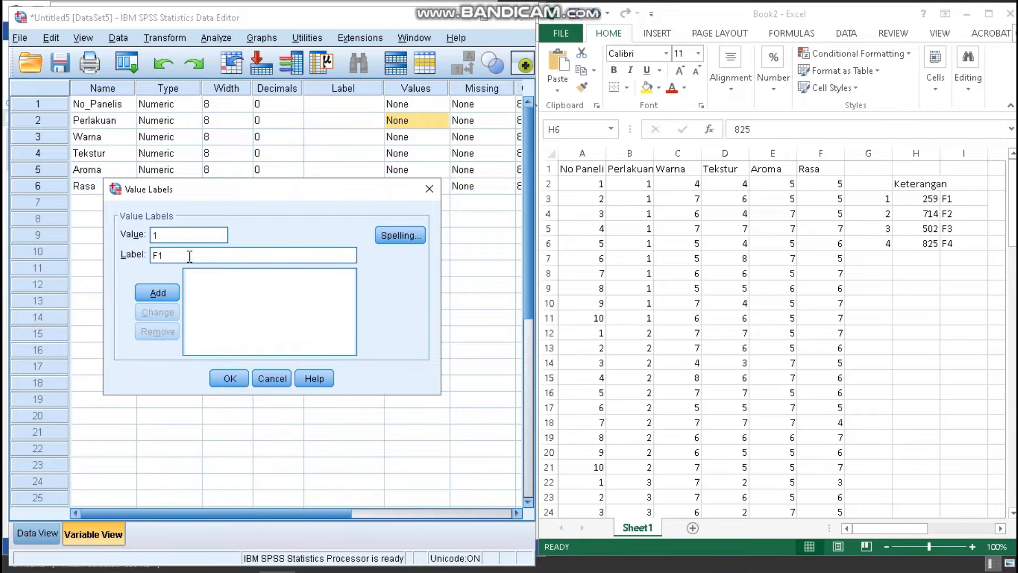
type("_259")
left_click(163, 293)
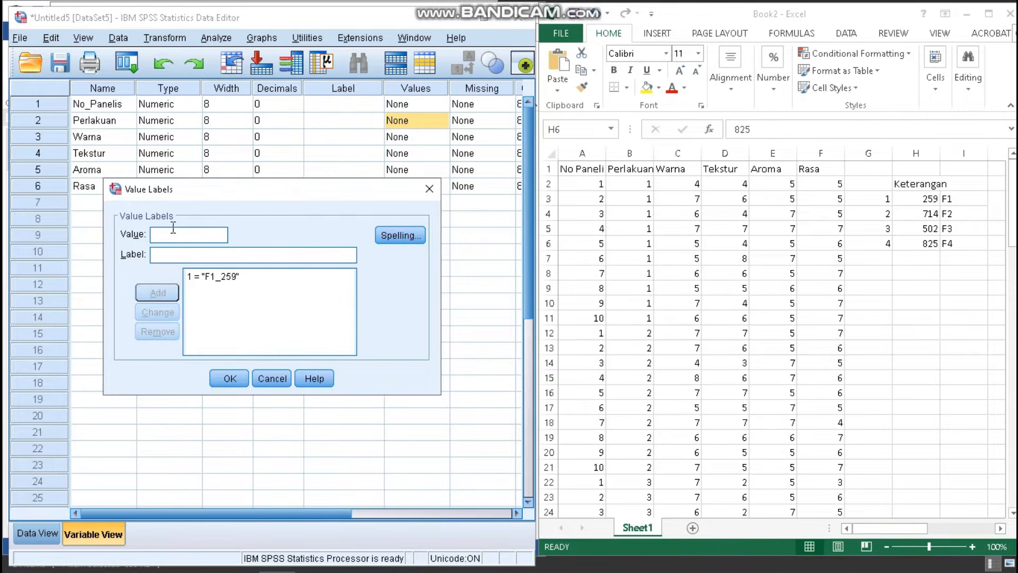
Step: Add the label F2_714 for value 2 of Perlakuan
left_click(193, 255)
type("f2)714")
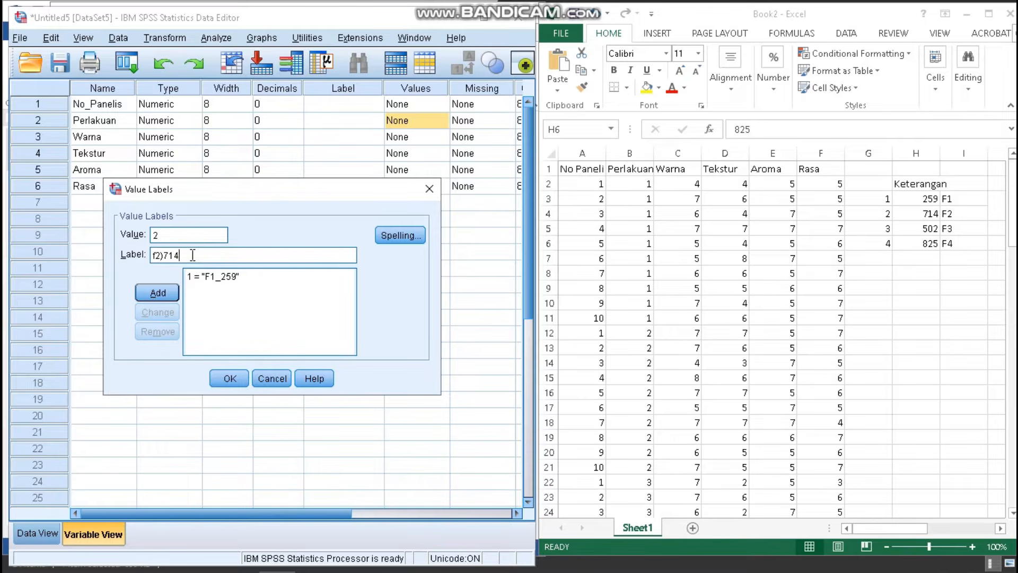
left_click(162, 256)
key("BackSpace")
key("BackSpace")
key("BackSpace")
type("F2")
key("Return")
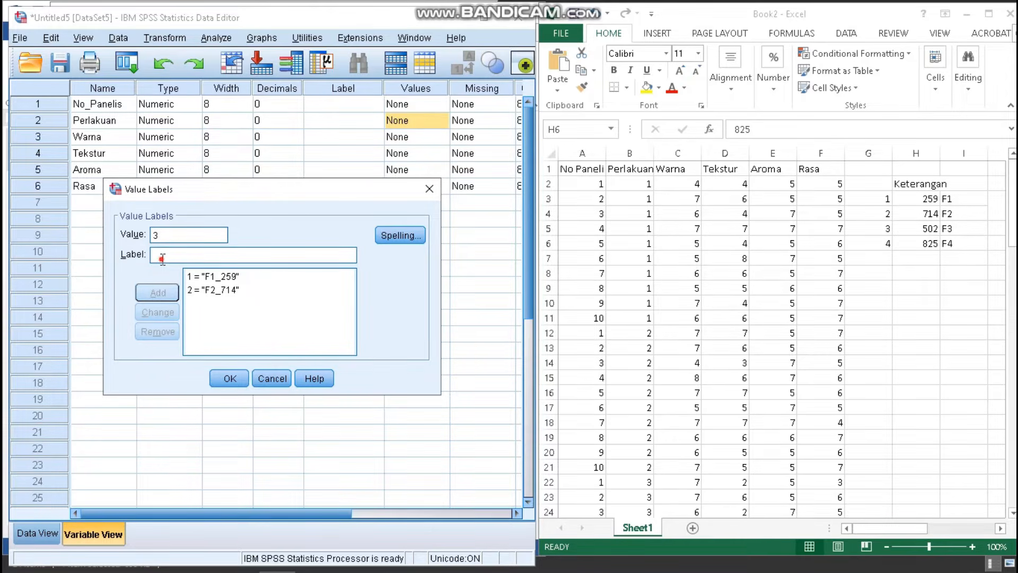
Step: Label value 3 as F3_502 and value 4 as F4_825, and apply the value labels to Perlakuan
type("F3_502")
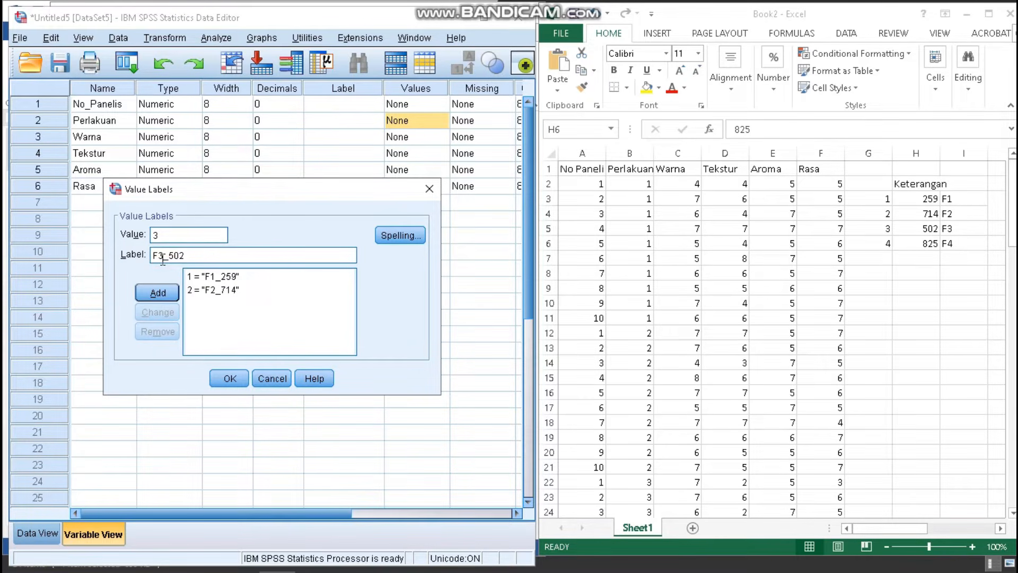
key("Return")
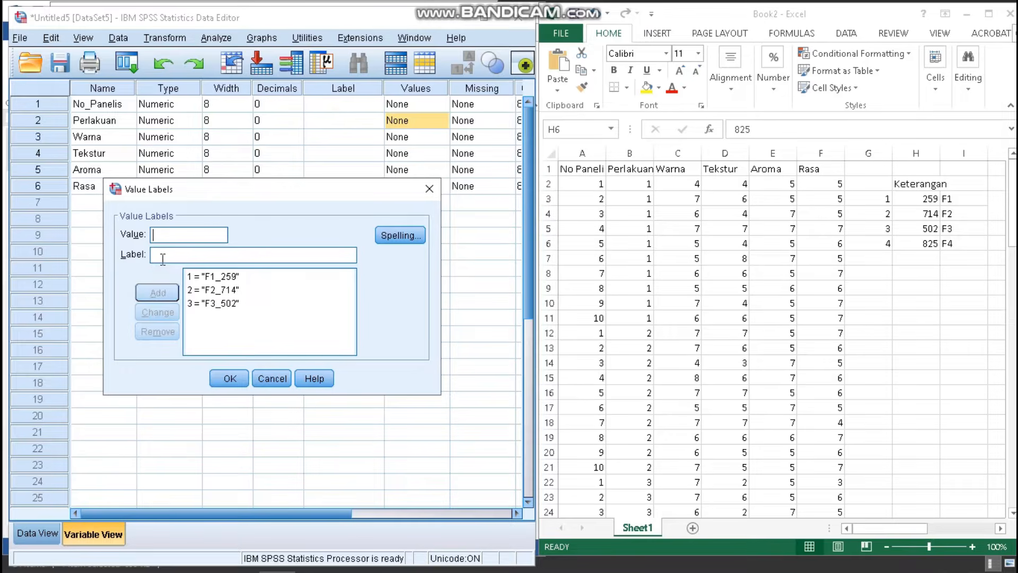
left_click(238, 256)
type("G")
key("BackSpace")
type("F4_825")
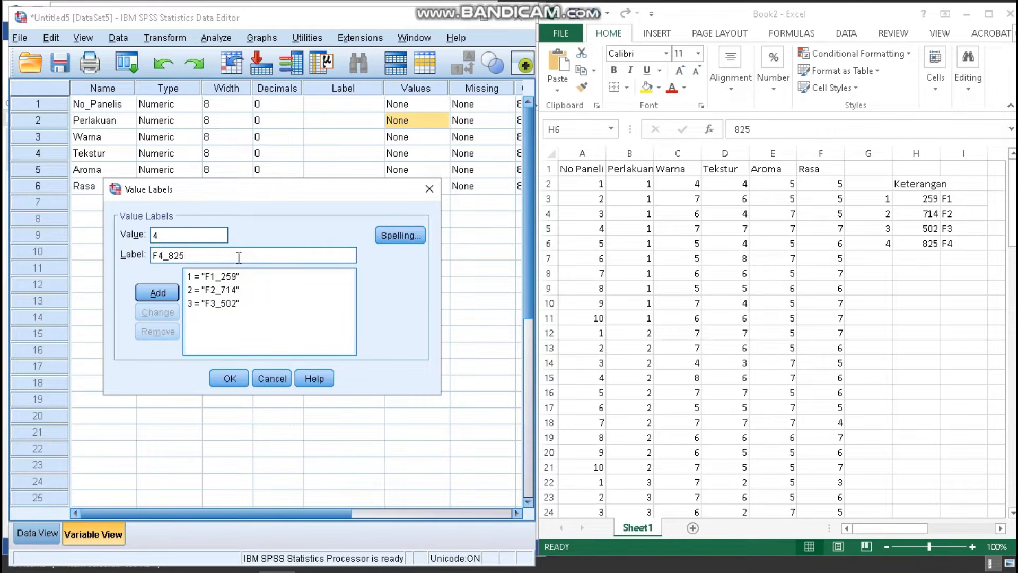
key("Return")
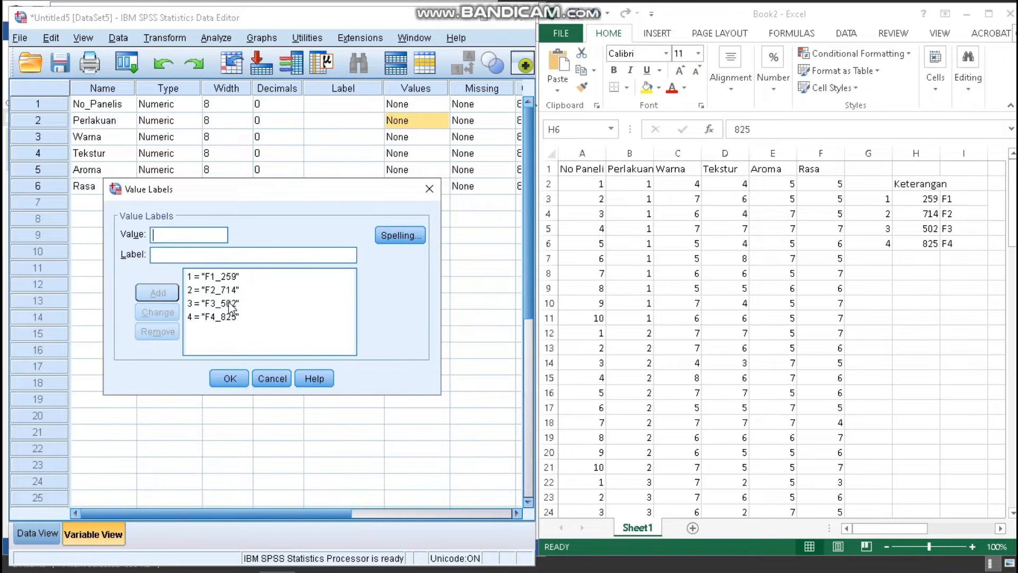
left_click(235, 377)
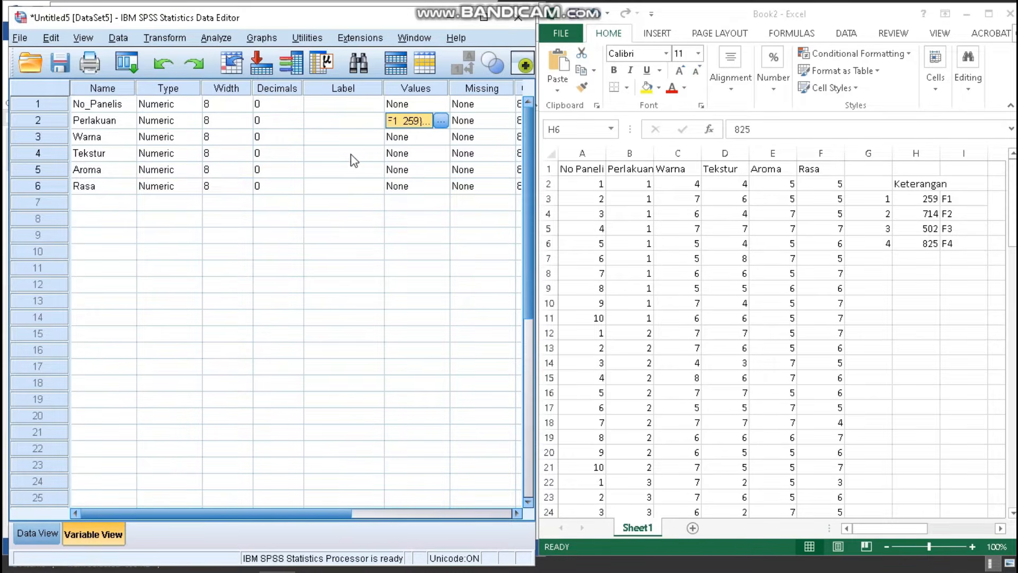
left_click(438, 103)
left_click(439, 103)
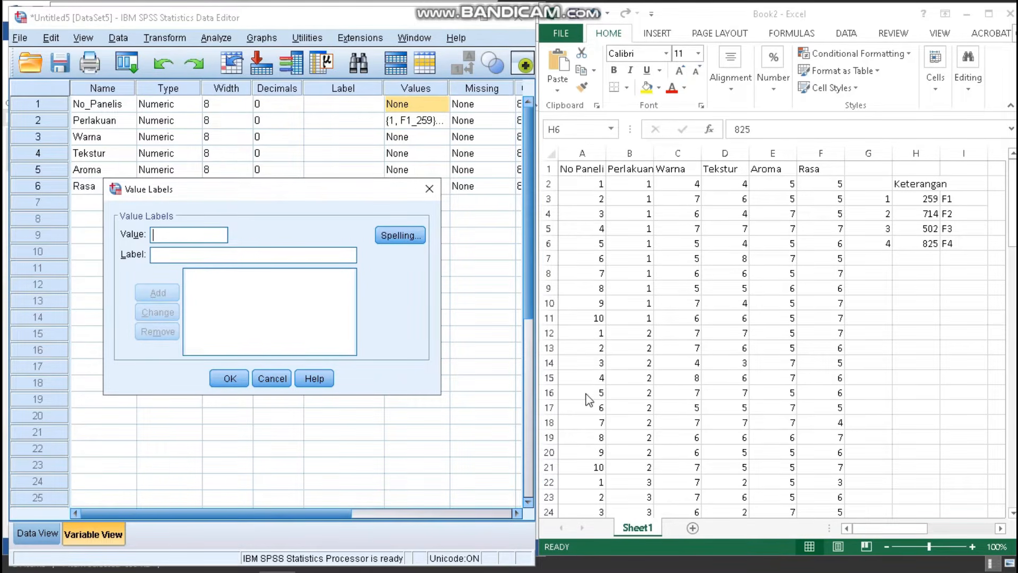
left_click(419, 198)
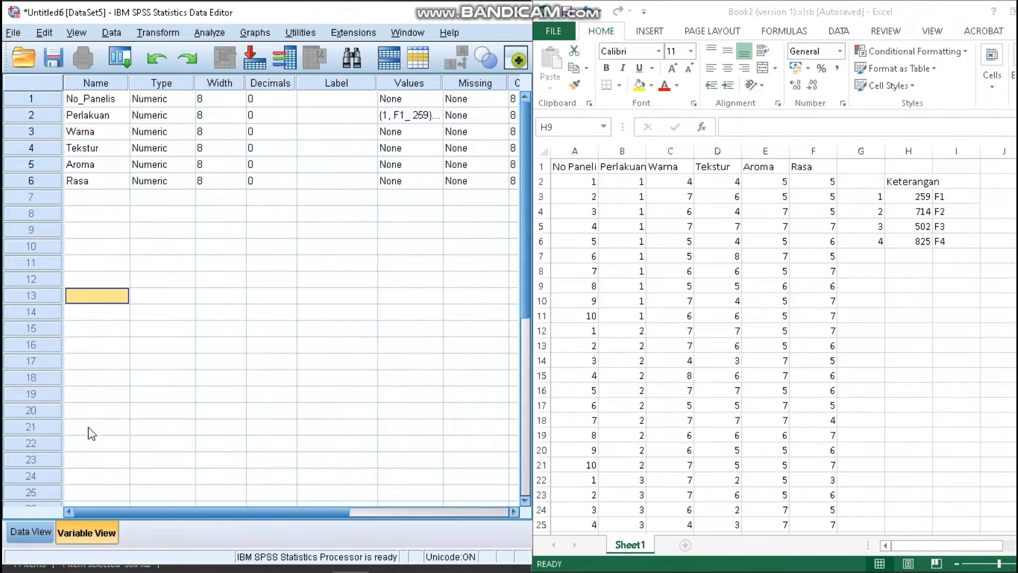
Step: Copy the range A2:F41 from the Excel sheet and paste it into the SPSS data grid from row 1 of No_Panelis
left_click(28, 530)
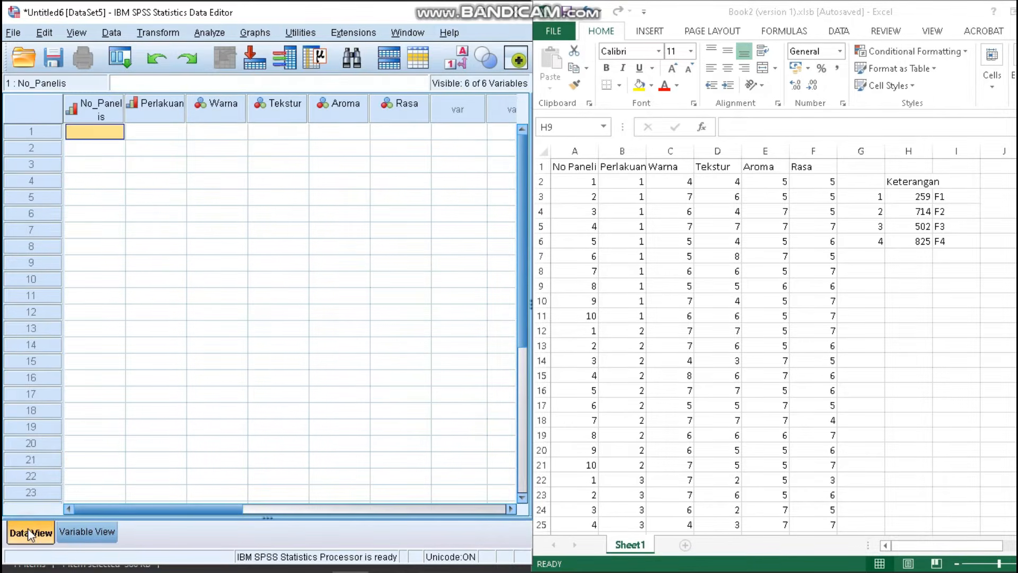
left_click_drag(560, 181, 800, 510)
key("ctrl+c")
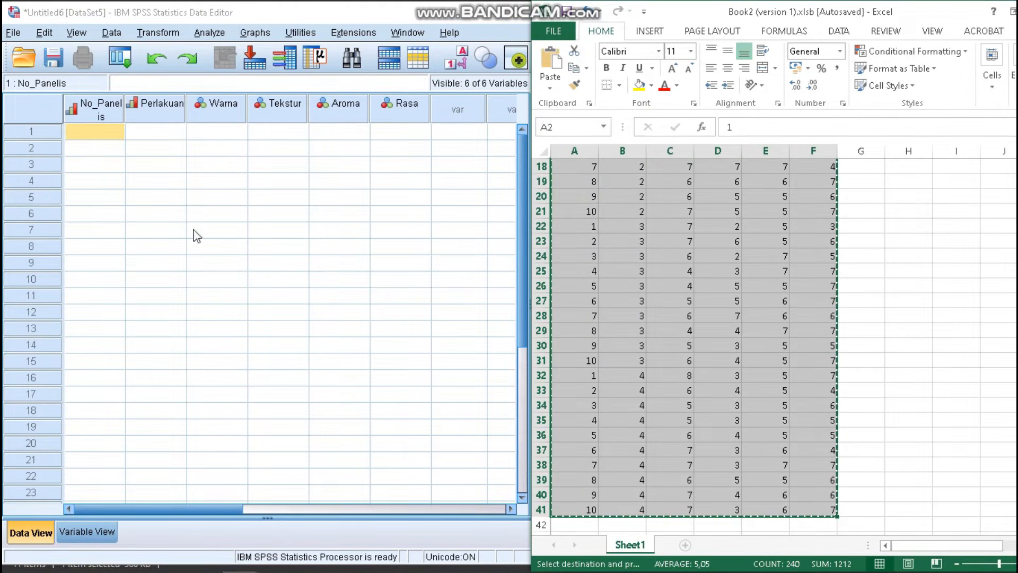
left_click(83, 135)
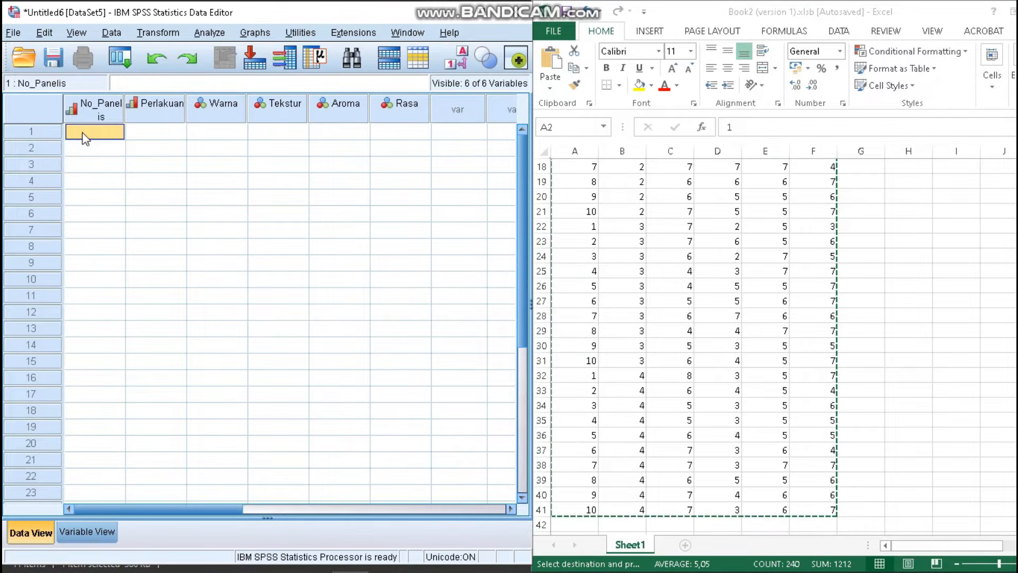
key("ctrl+v")
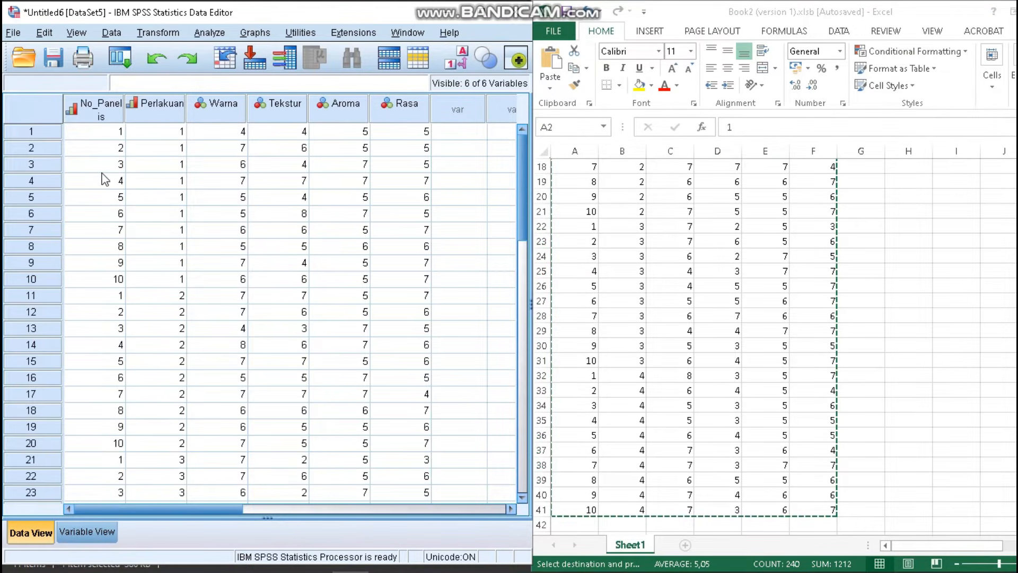
Step: Check the pasted data rows, briefly displaying Perlakuan as value labels before returning to numeric codes
scroll(103, 181, "down", 1)
scroll(102, 181, "up", 1)
scroll(103, 180, "down", 2)
scroll(103, 180, "up", 2)
left_click(460, 65)
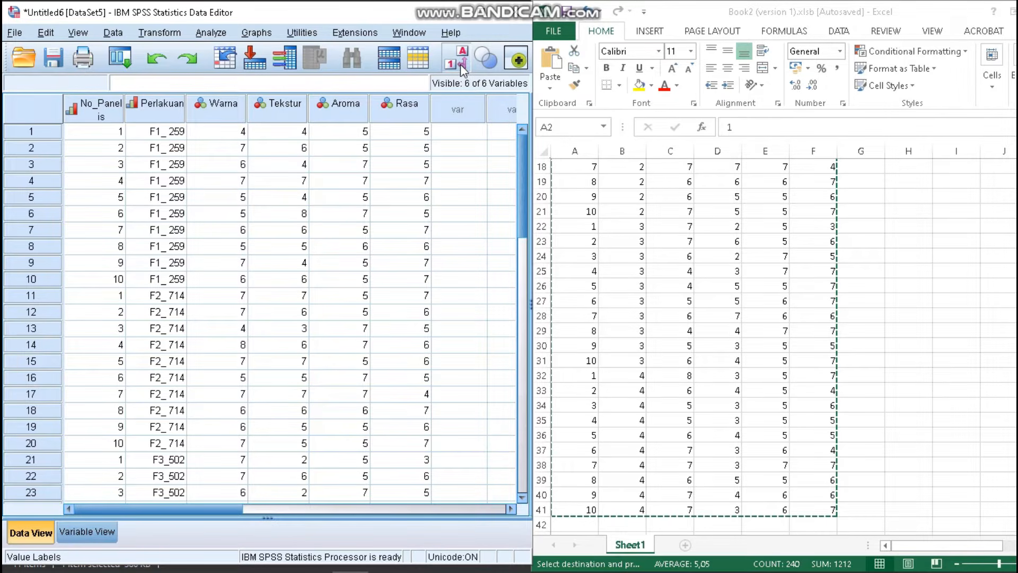
left_click(460, 64)
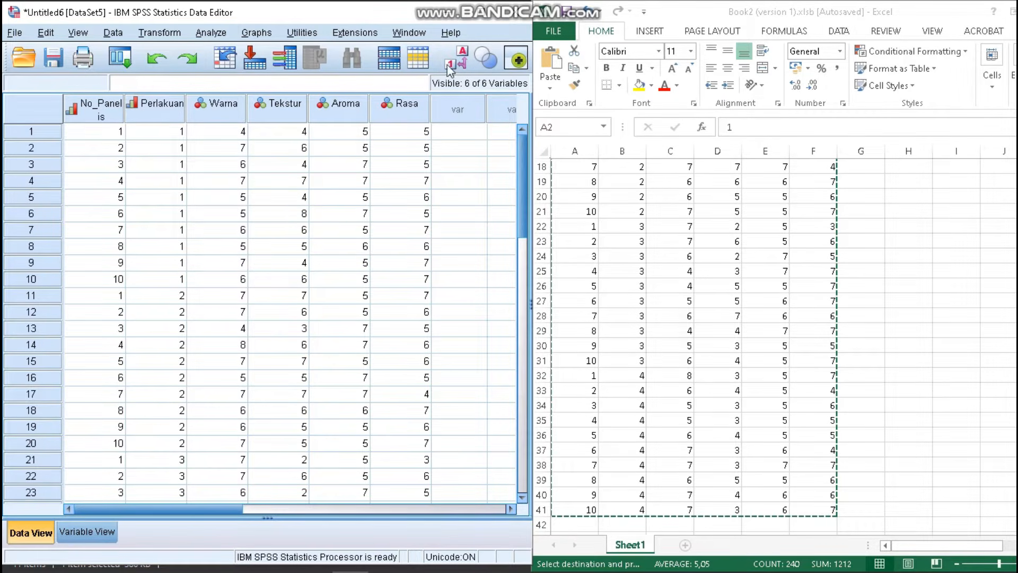
Step: Maximize the SPSS window and set up a legacy nonparametric test for K independent samples with Warna as the test variable
double_click(487, 17)
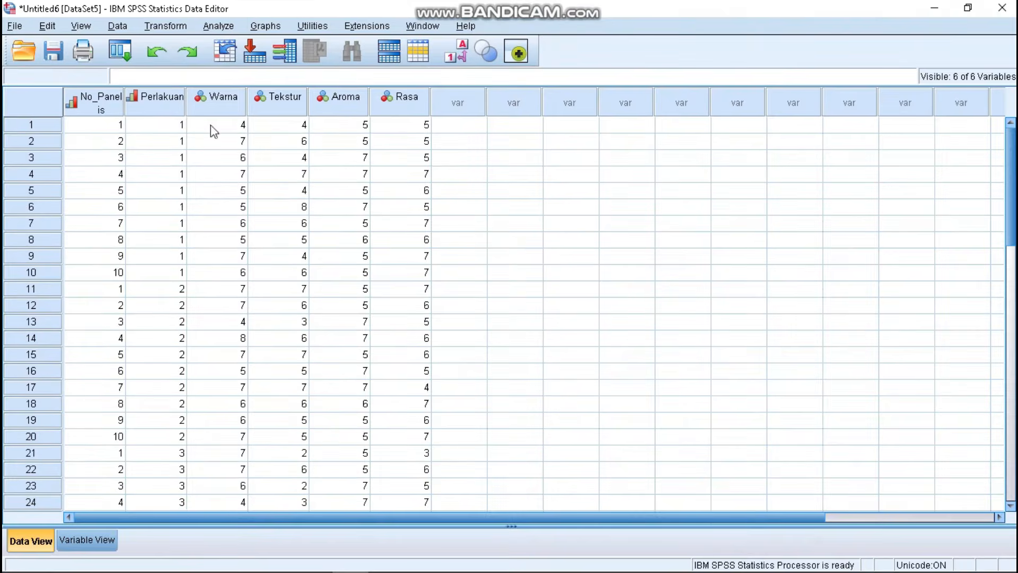
left_click(226, 30)
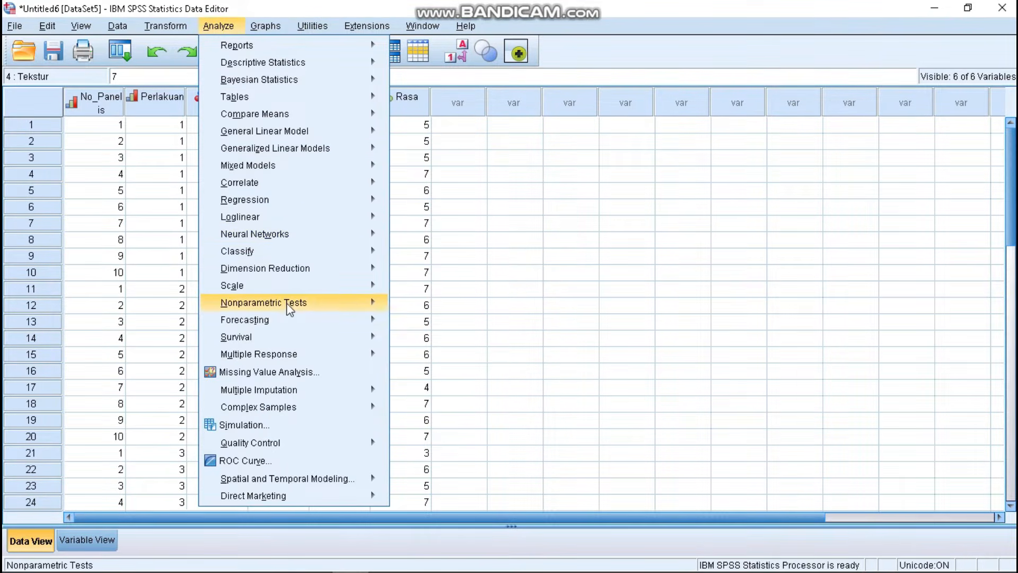
mouse_move(290, 309)
left_click(446, 366)
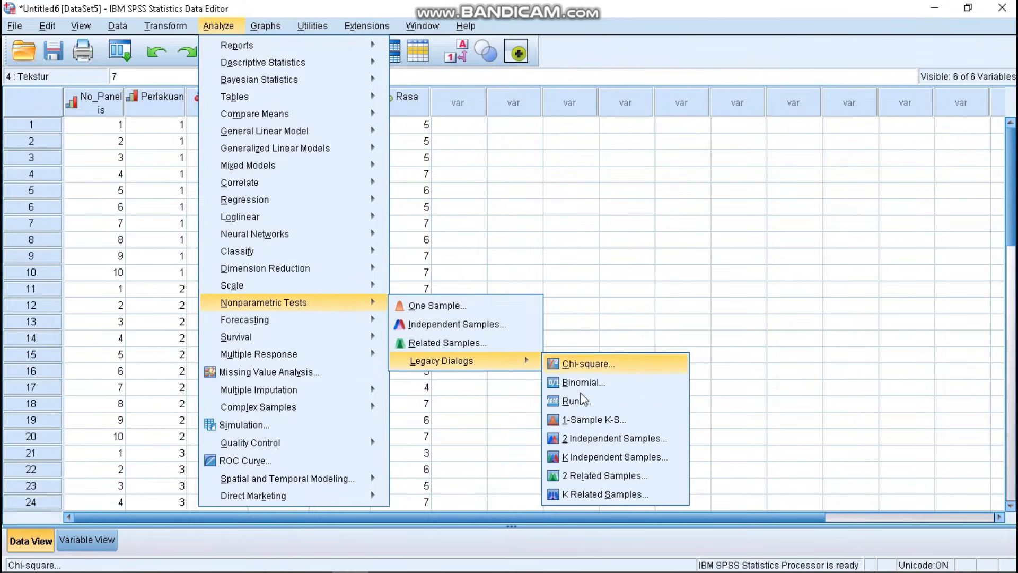
left_click(582, 458)
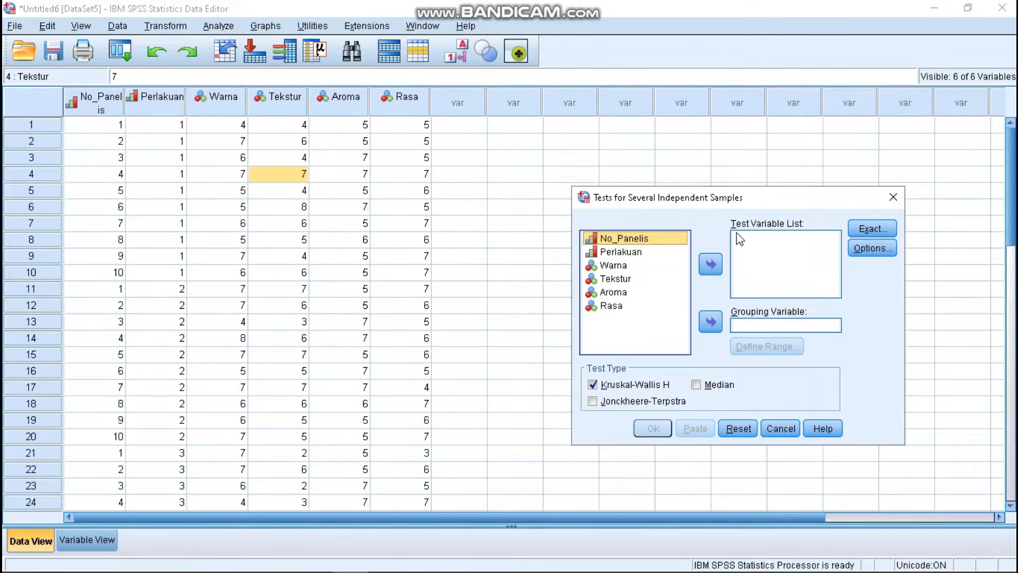
left_click(620, 265)
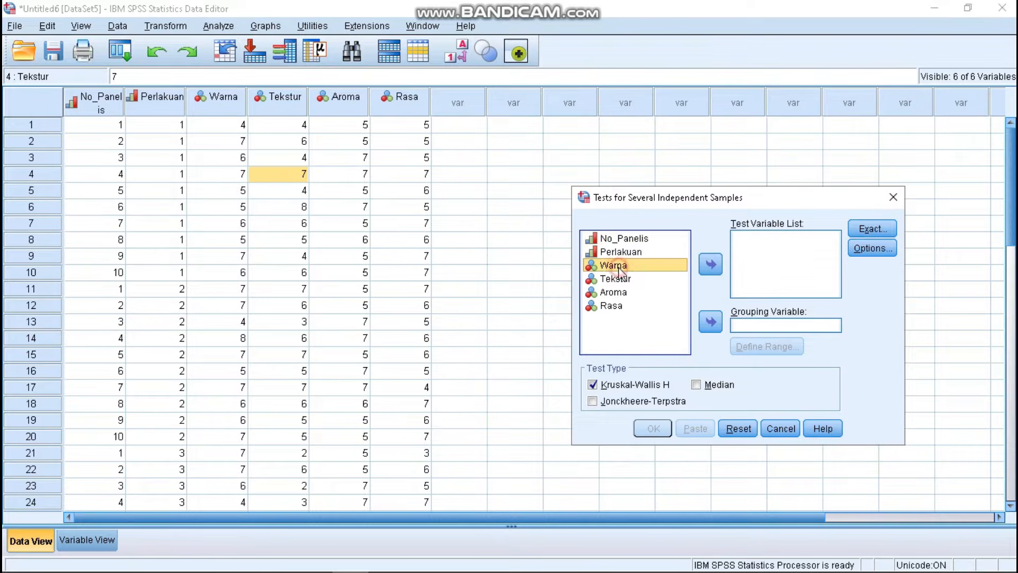
left_click(711, 265)
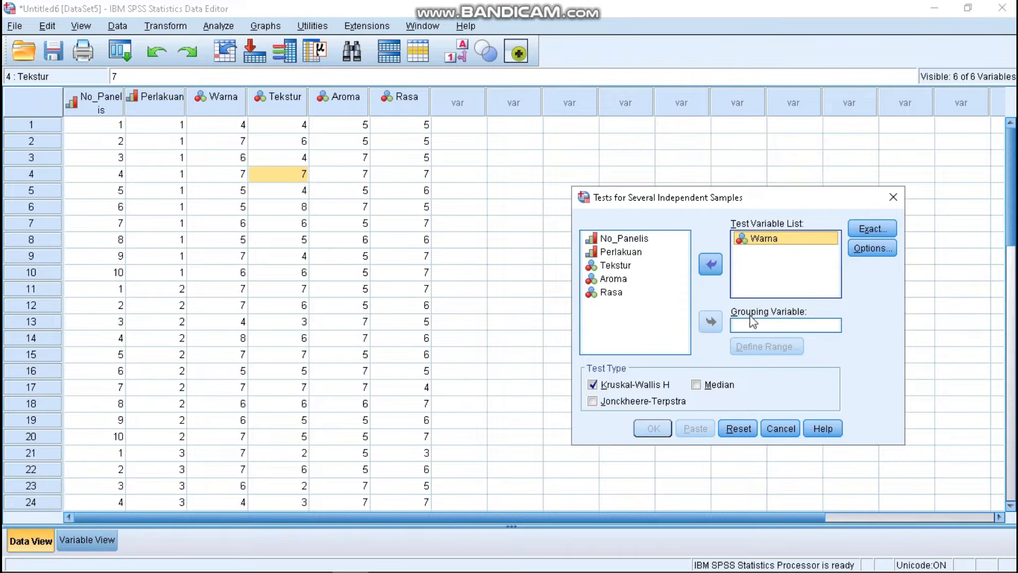
Step: Set Perlakuan as the grouping variable with a range from minimum 1 to maximum 4
left_click(633, 252)
left_click(711, 321)
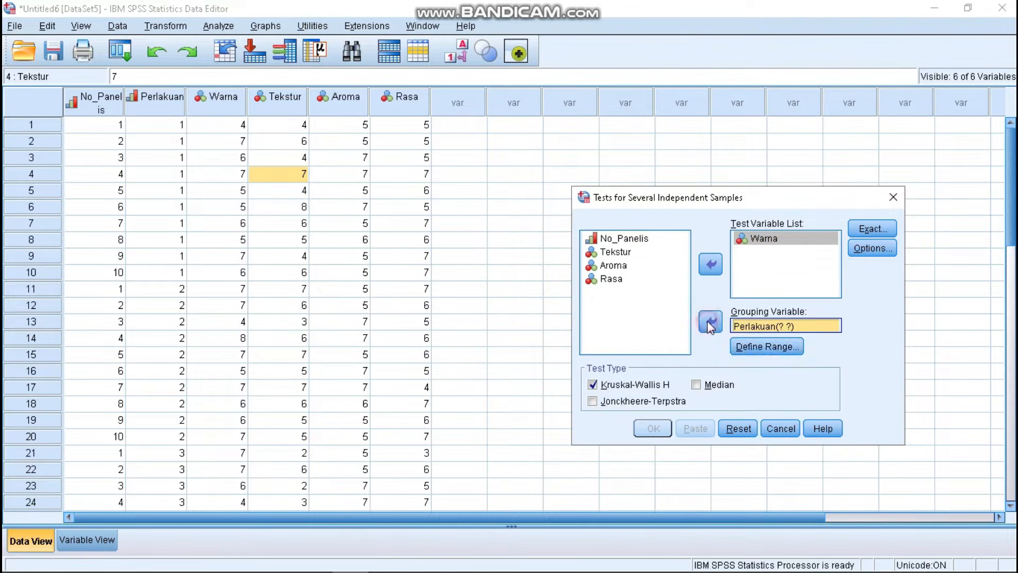
left_click(751, 347)
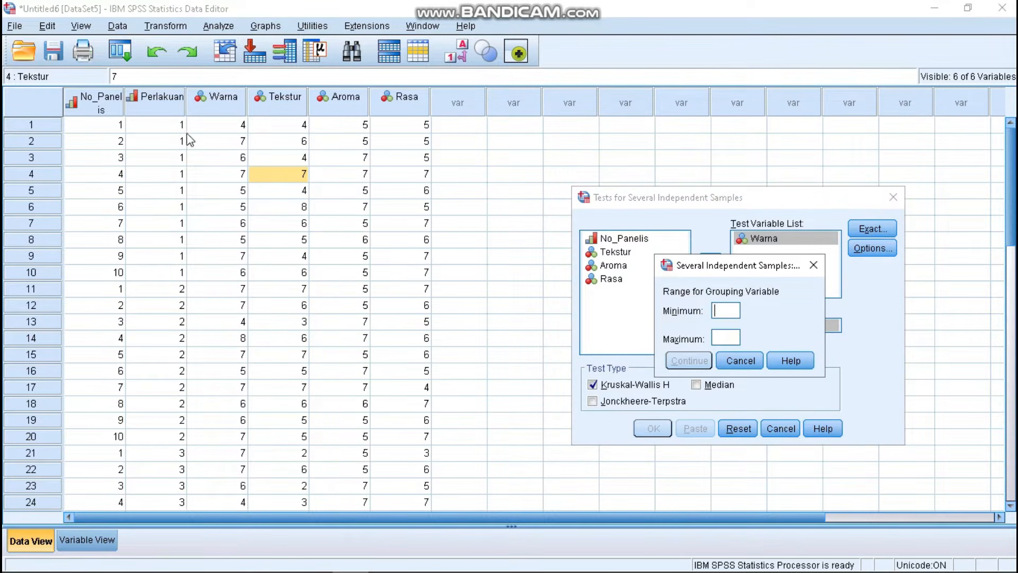
type("1")
left_click(731, 338)
type("4")
left_click(689, 360)
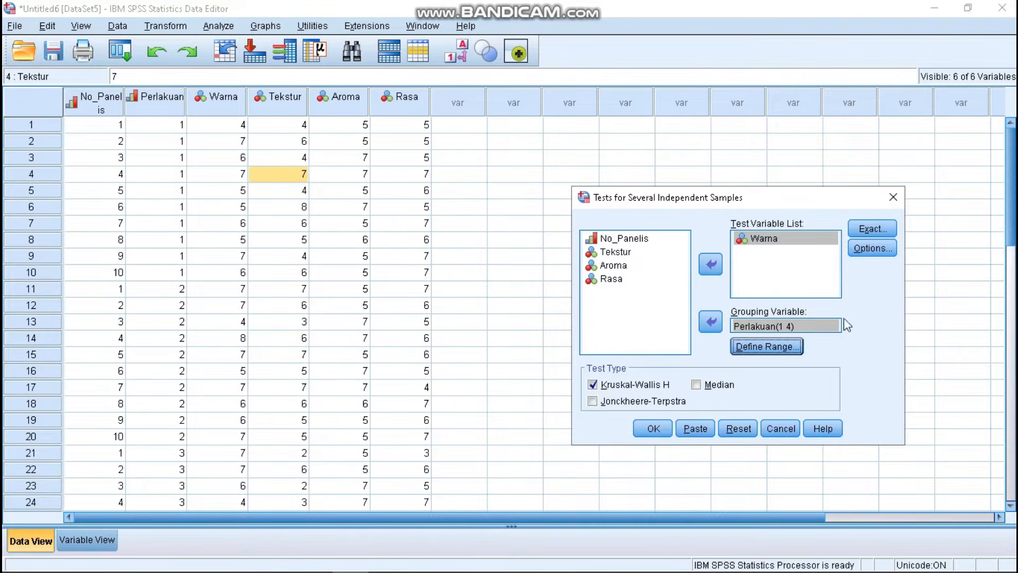
Step: Include descriptive statistics and run the Kruskal-Wallis H test of Warna by Perlakuan
left_click(884, 249)
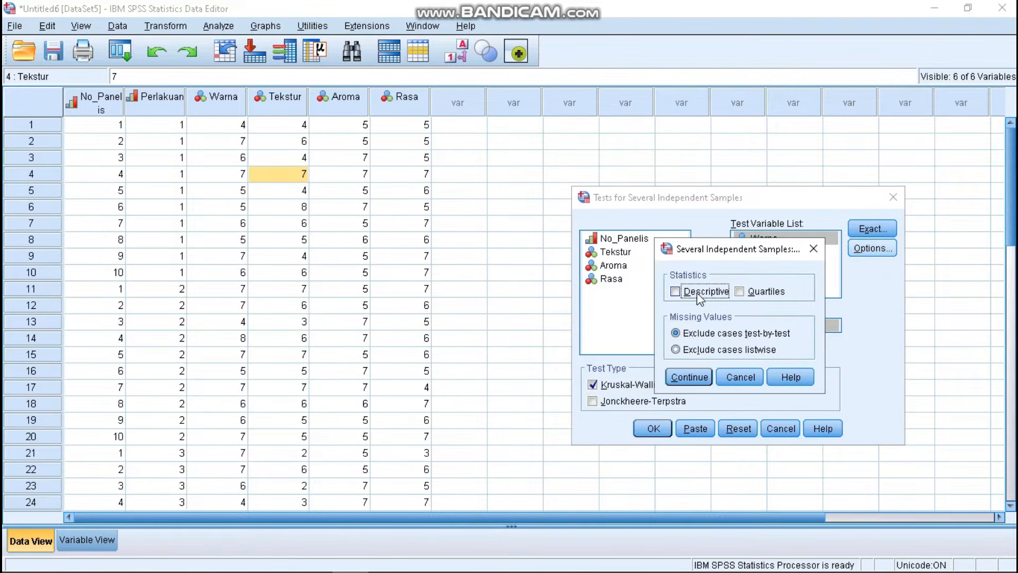
left_click(695, 292)
left_click(701, 376)
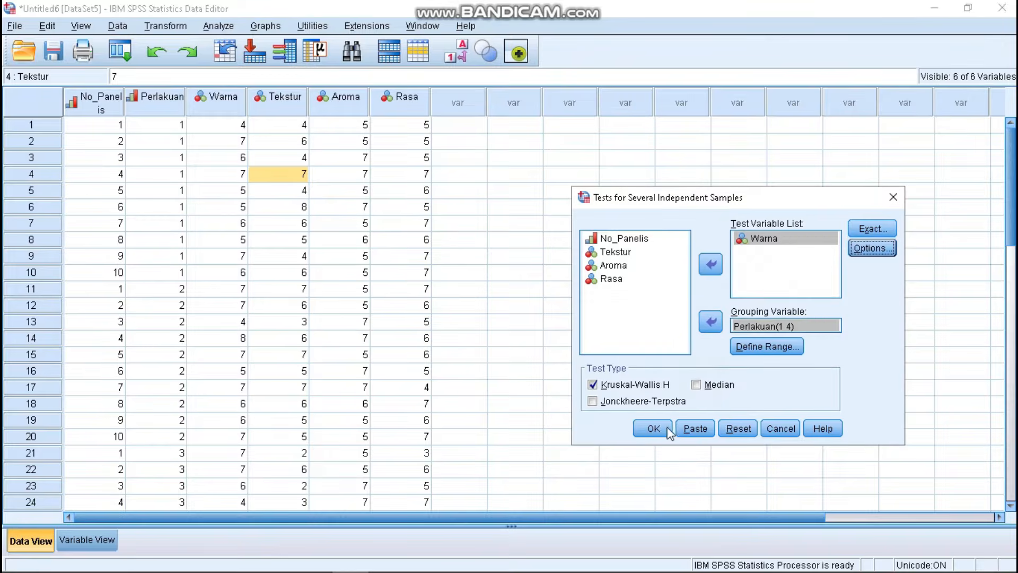
left_click(653, 429)
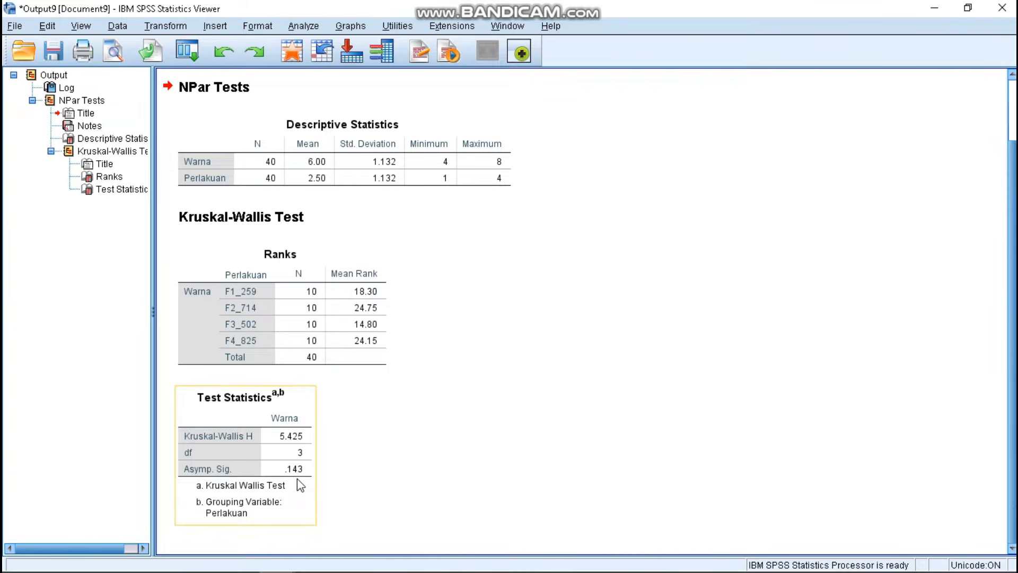
left_click(243, 284)
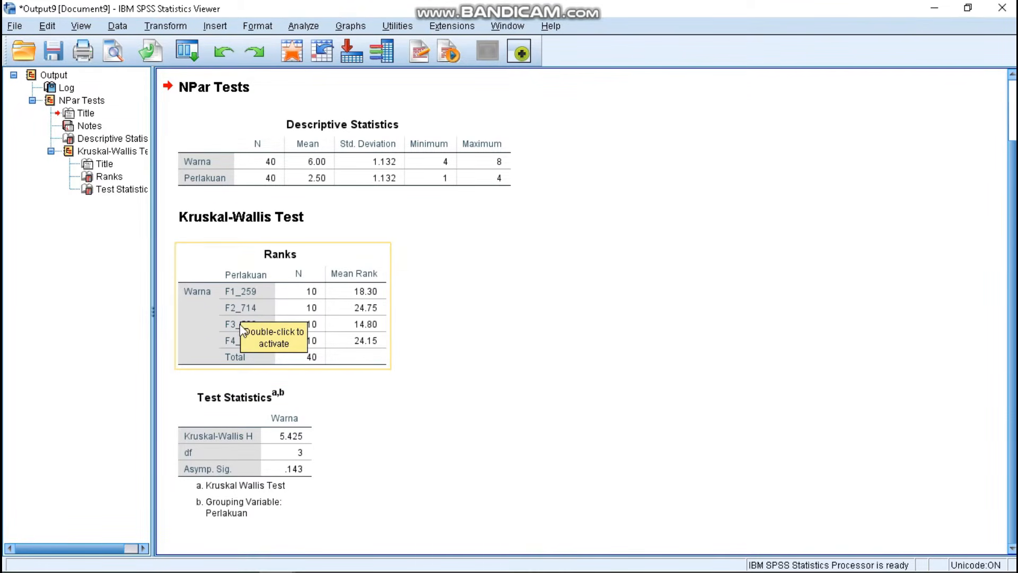
Step: Return to the data and reopen the legacy K independent samples test, replacing Warna with Tekstur as the test variable
left_click(238, 381)
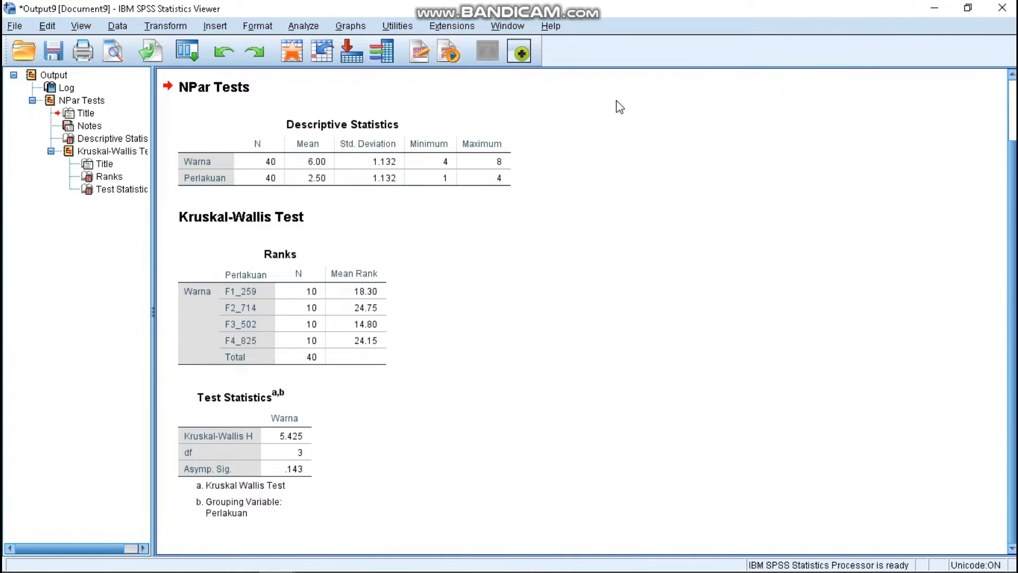
left_click(934, 8)
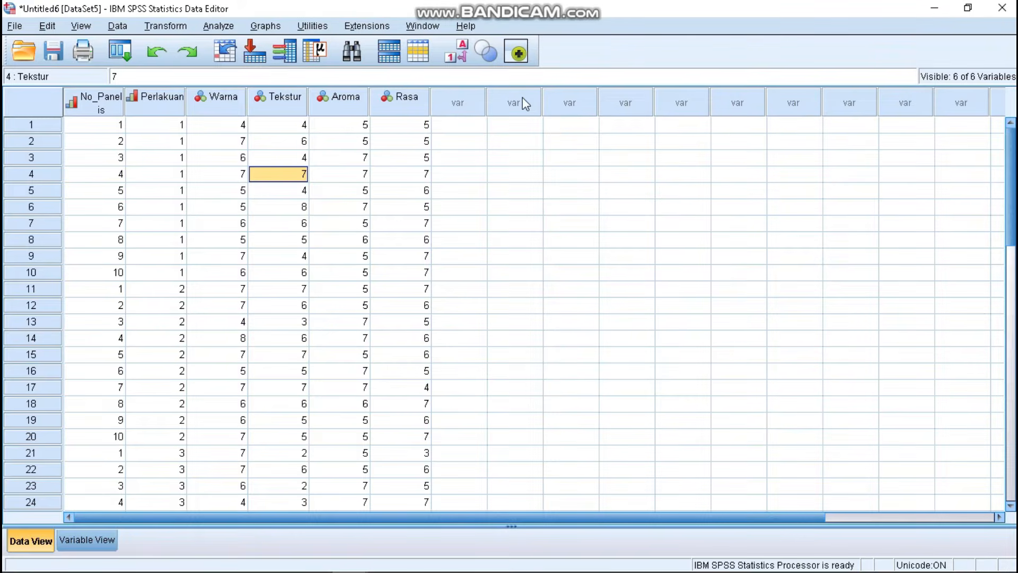
left_click(218, 26)
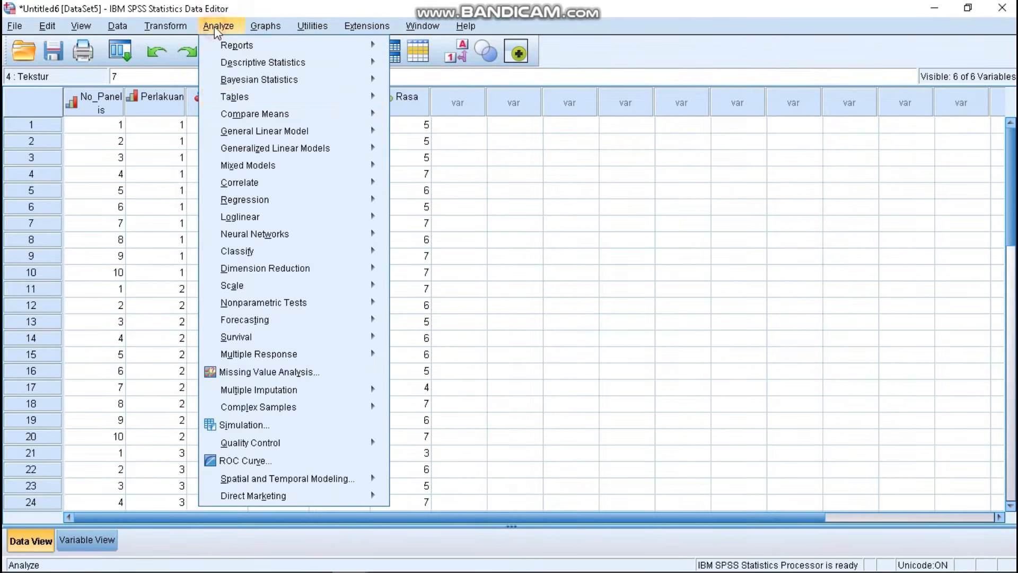
mouse_move(313, 302)
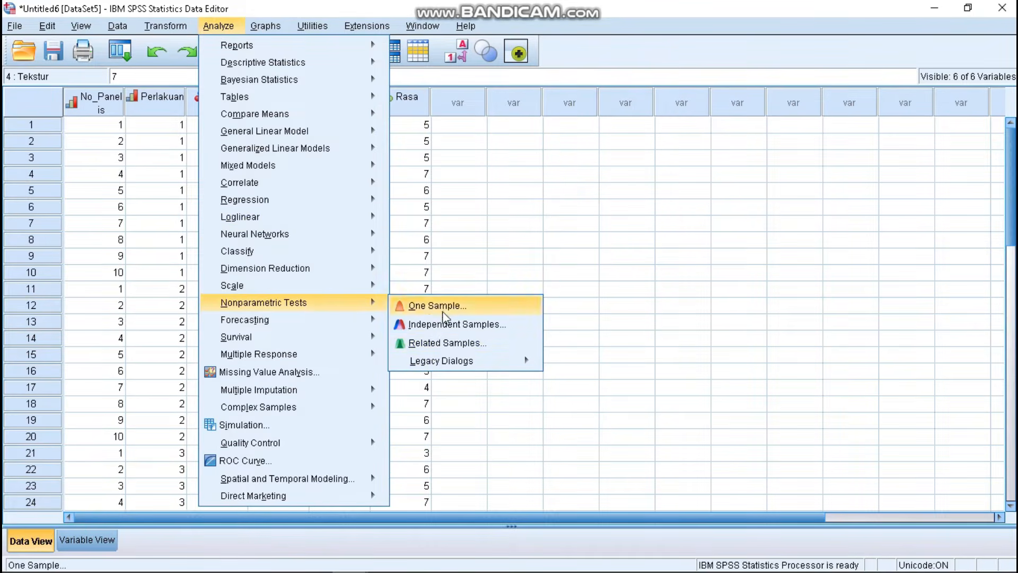
mouse_move(457, 360)
left_click(598, 457)
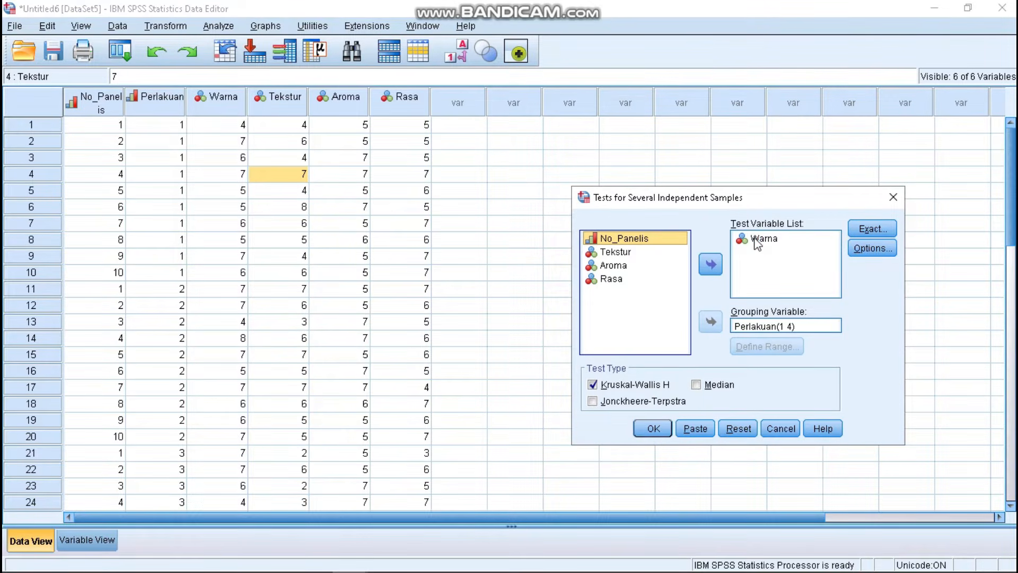
left_click(757, 243)
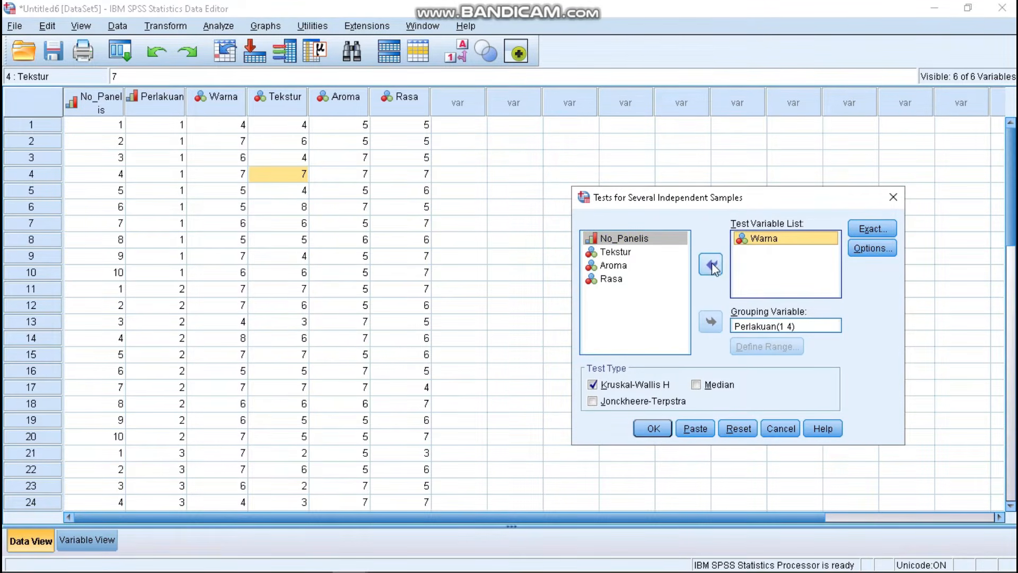
left_click(712, 265)
left_click(615, 265)
left_click(708, 265)
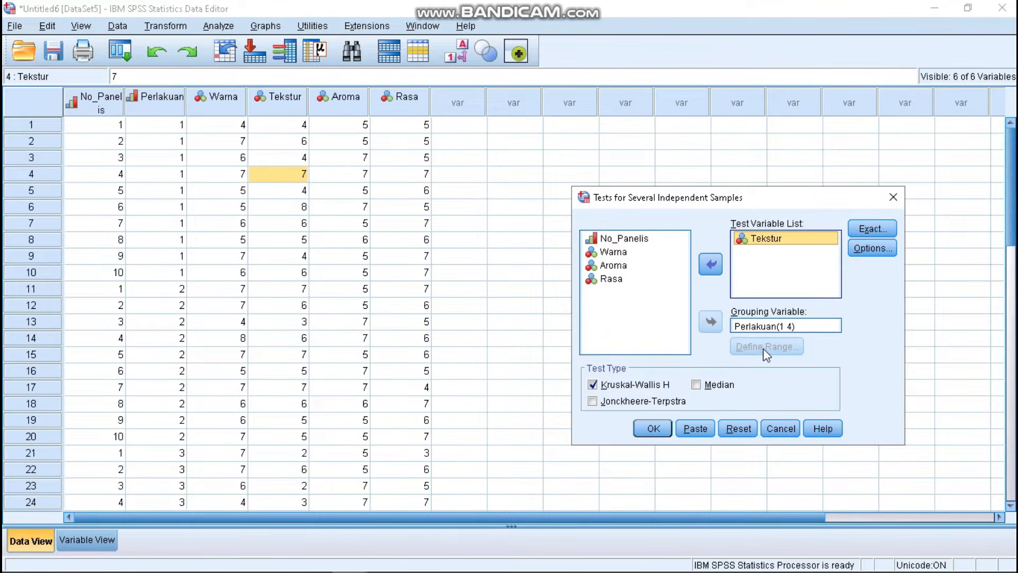
Step: Run the Kruskal-Wallis H test of Tekstur by Perlakuan with descriptive statistics included, and maximize the output window to review it
left_click(784, 325)
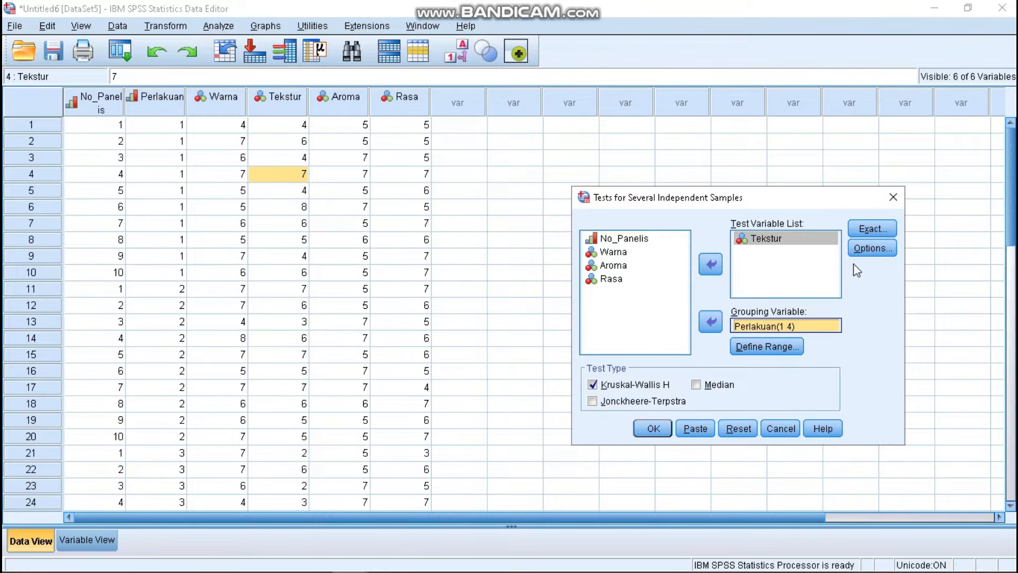
left_click(870, 248)
left_click(689, 376)
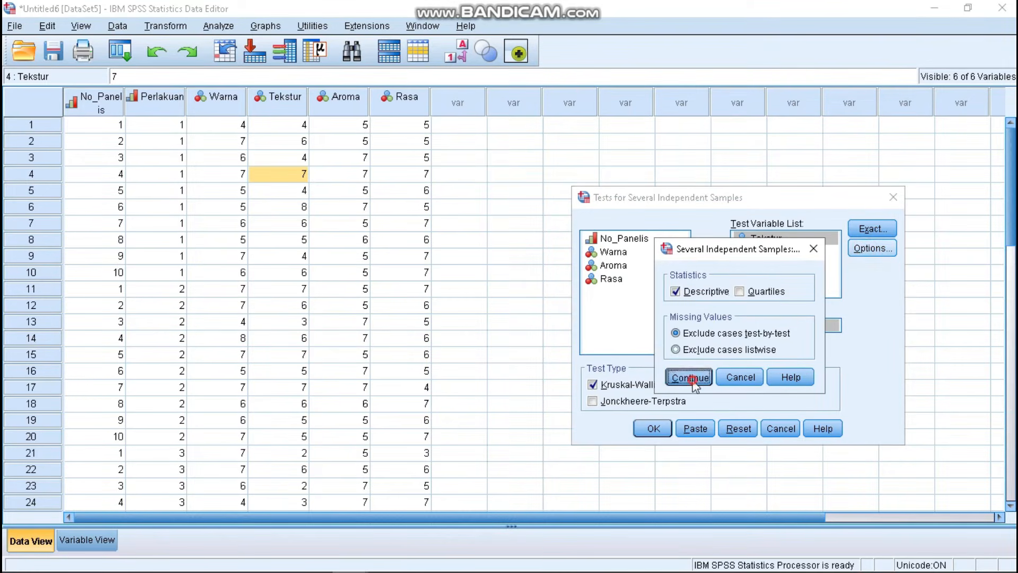
left_click(649, 429)
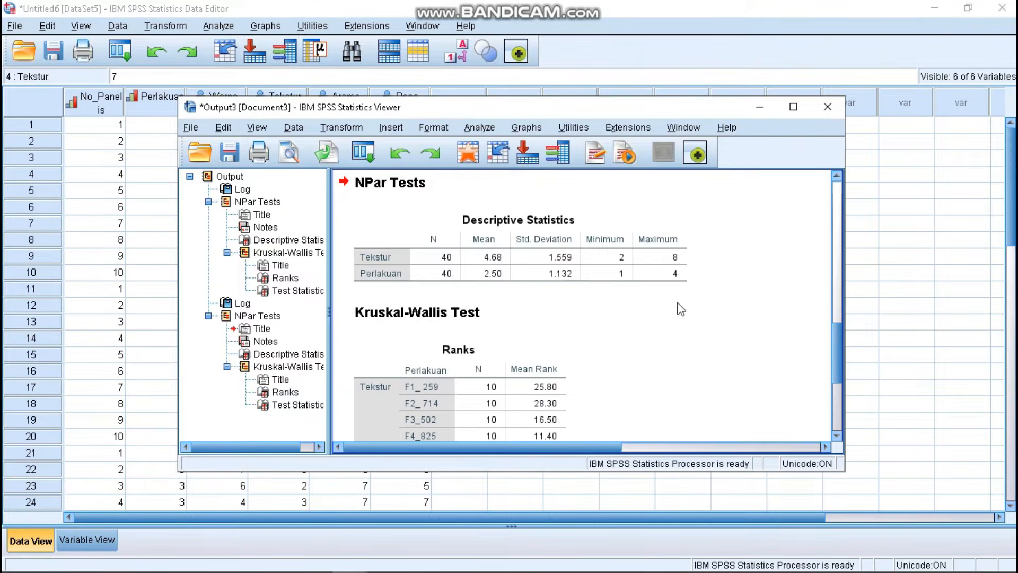
left_click(793, 106)
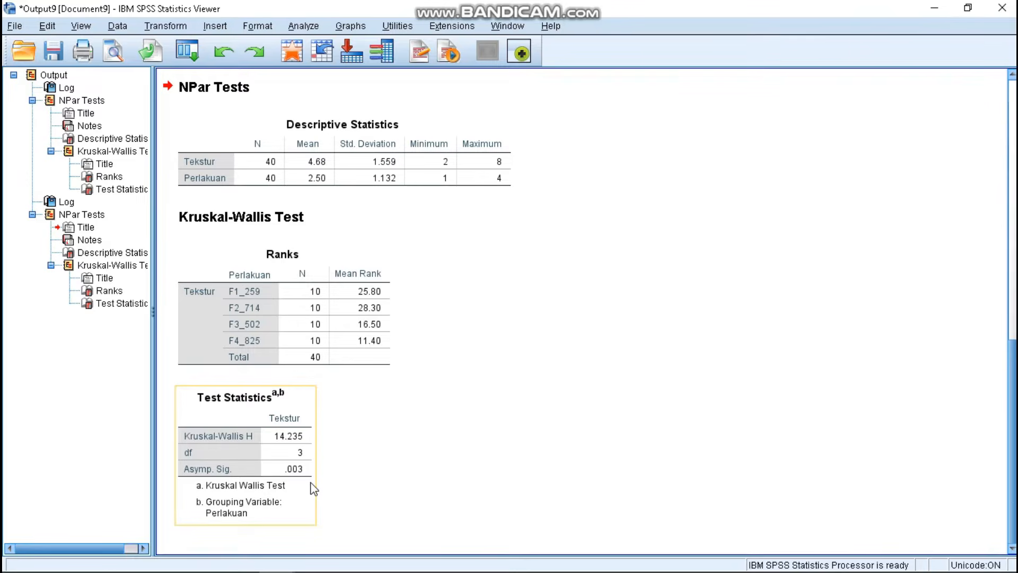
left_click(266, 263)
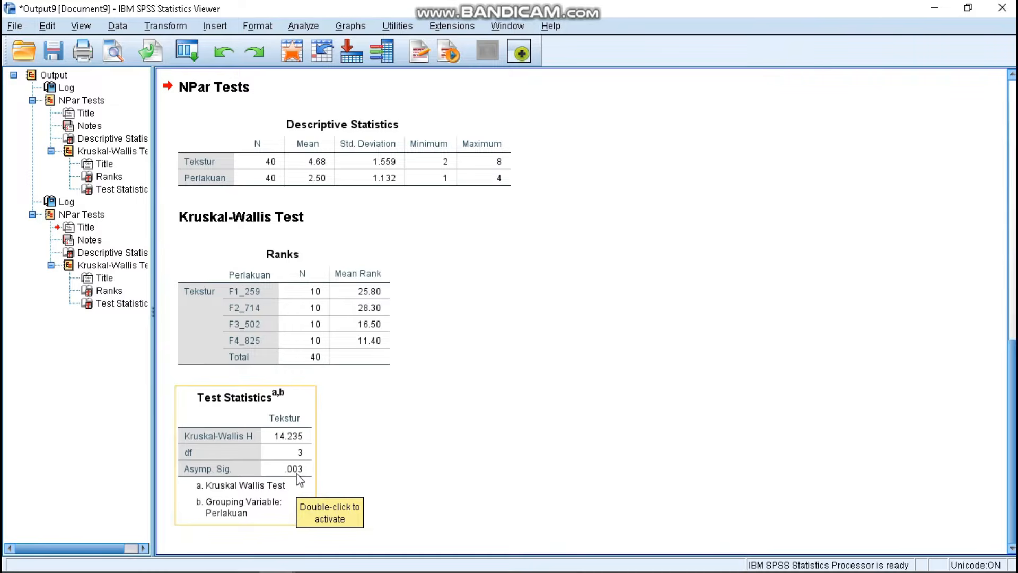
Step: Return to the data and set up a legacy nonparametric test for two independent samples with Tekstur as the test variable
left_click(934, 8)
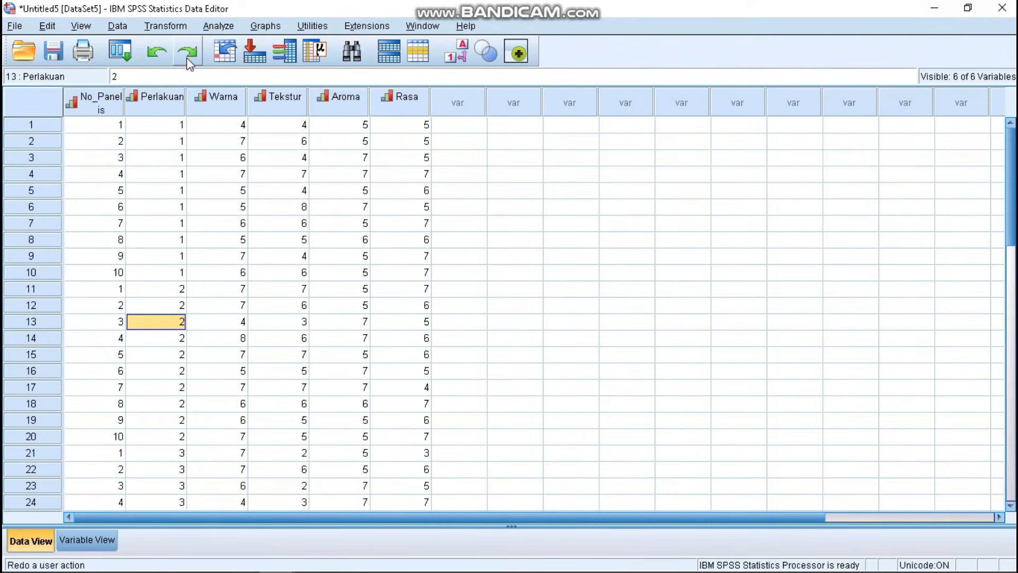
left_click(210, 26)
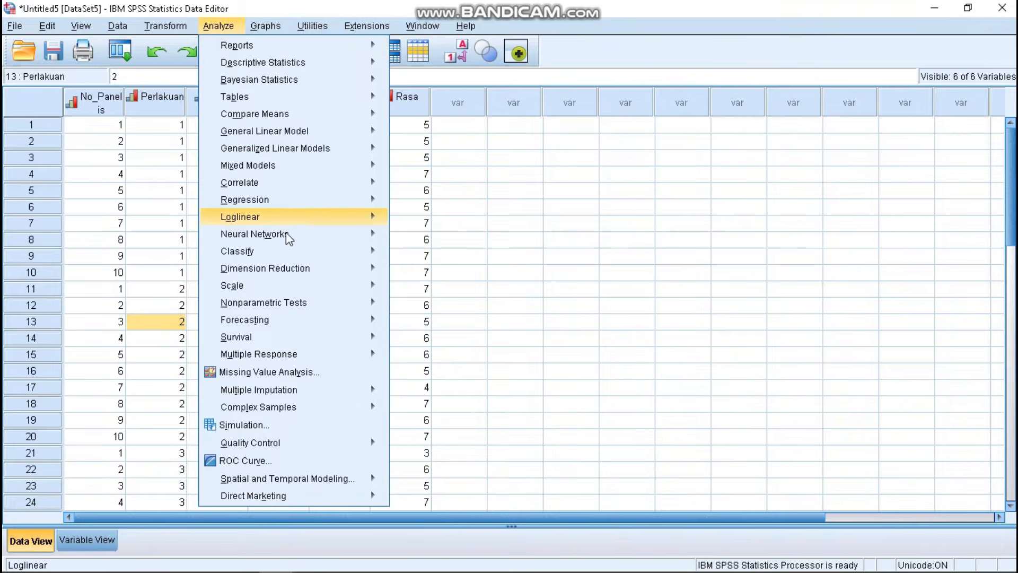
mouse_move(310, 288)
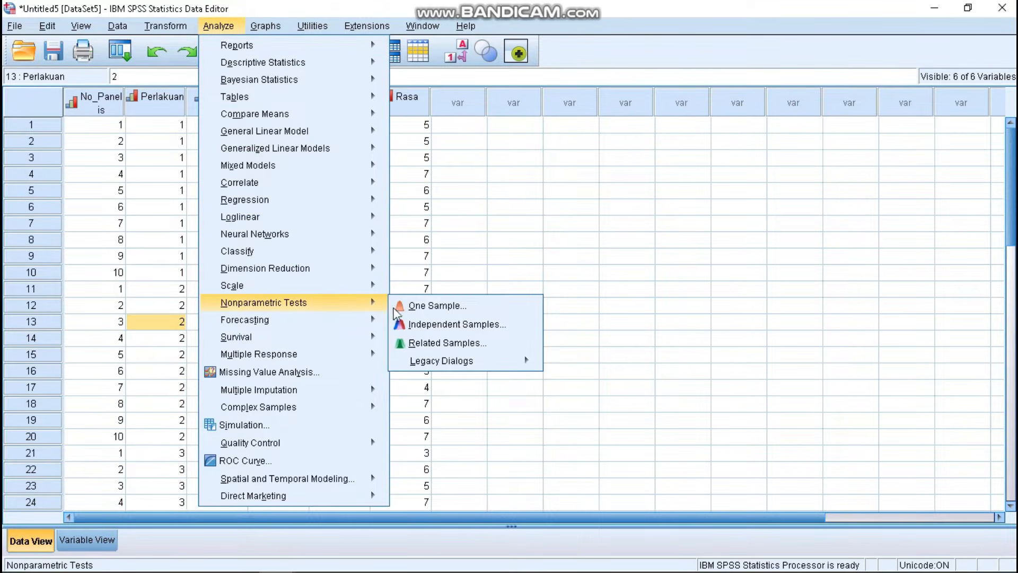
mouse_move(514, 367)
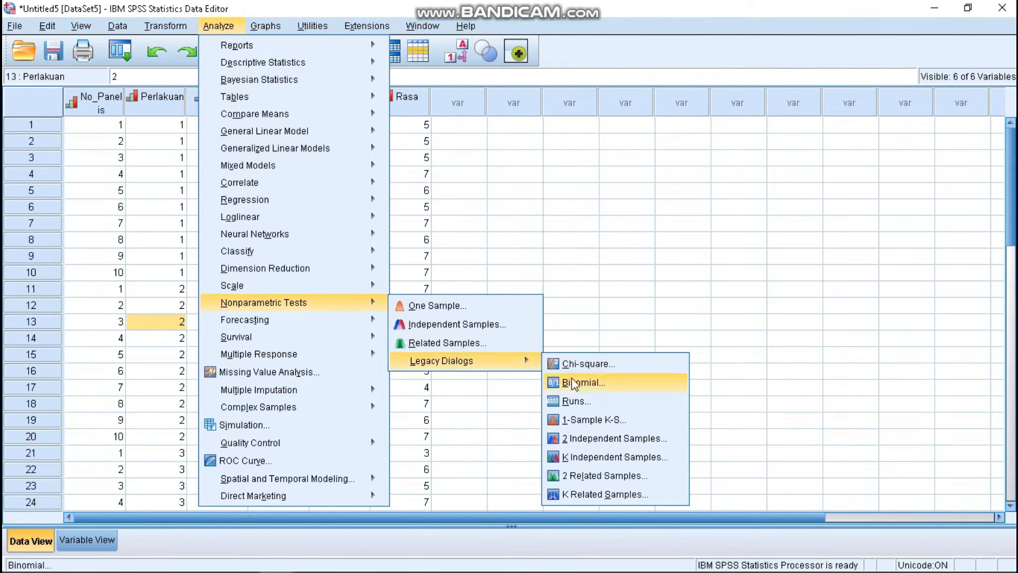
left_click(577, 443)
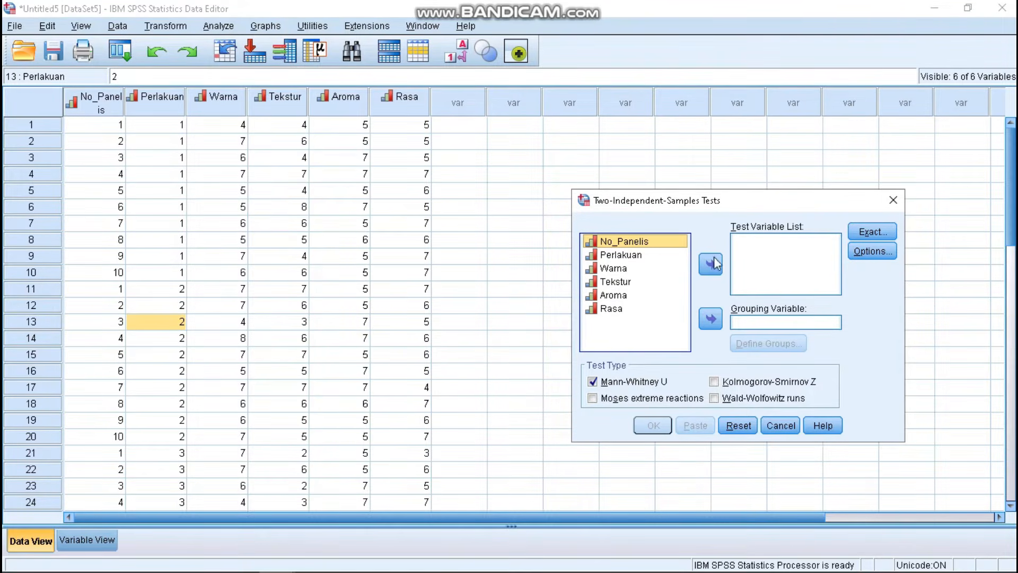
left_click(616, 282)
left_click(709, 264)
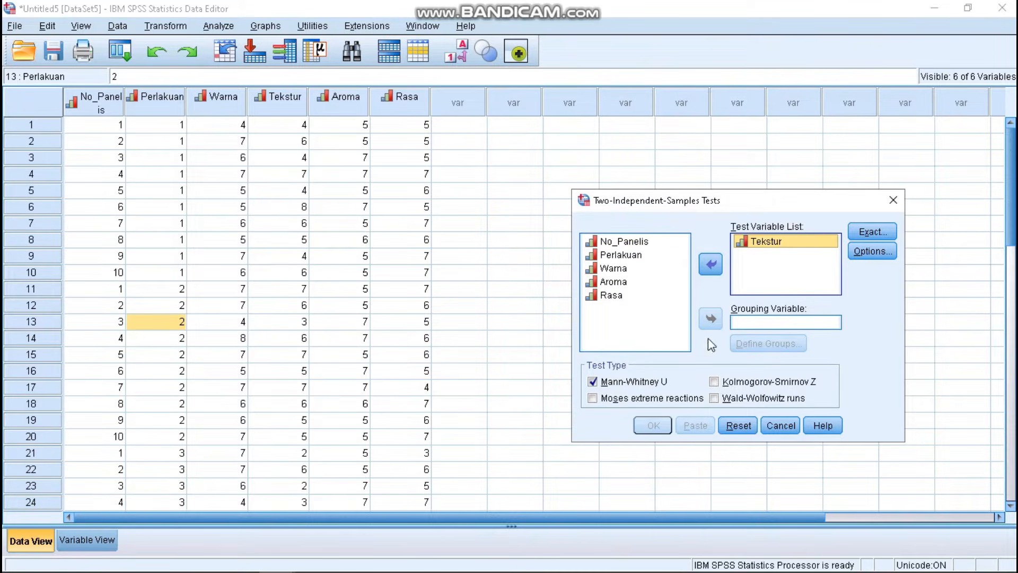
Step: Set Perlakuan as the grouping variable, with group 1 defined as 1 and group 2 as 2
left_click(623, 255)
left_click(712, 320)
left_click(747, 344)
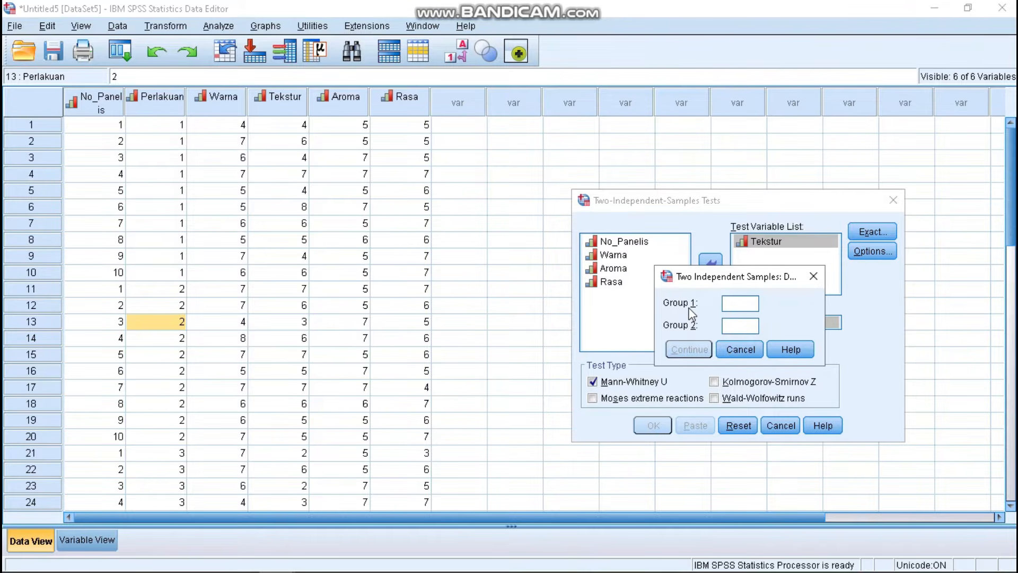
type("1")
key("Tab")
type("2")
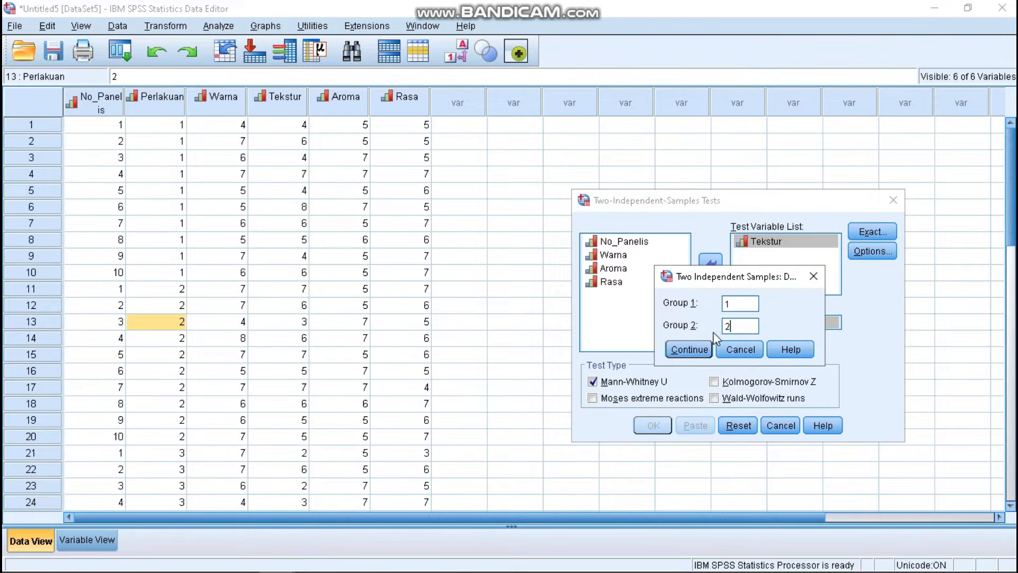
left_click(684, 351)
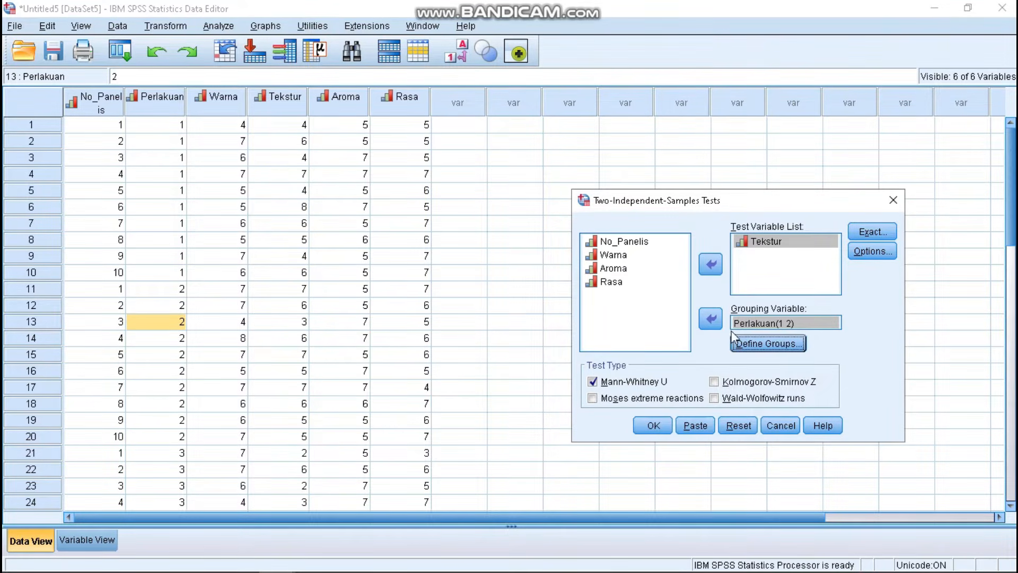
Step: Include descriptive statistics, run the Mann-Whitney U test of Tekstur, and maximize the output window to review the ranks and test statistics
left_click(859, 252)
left_click(697, 292)
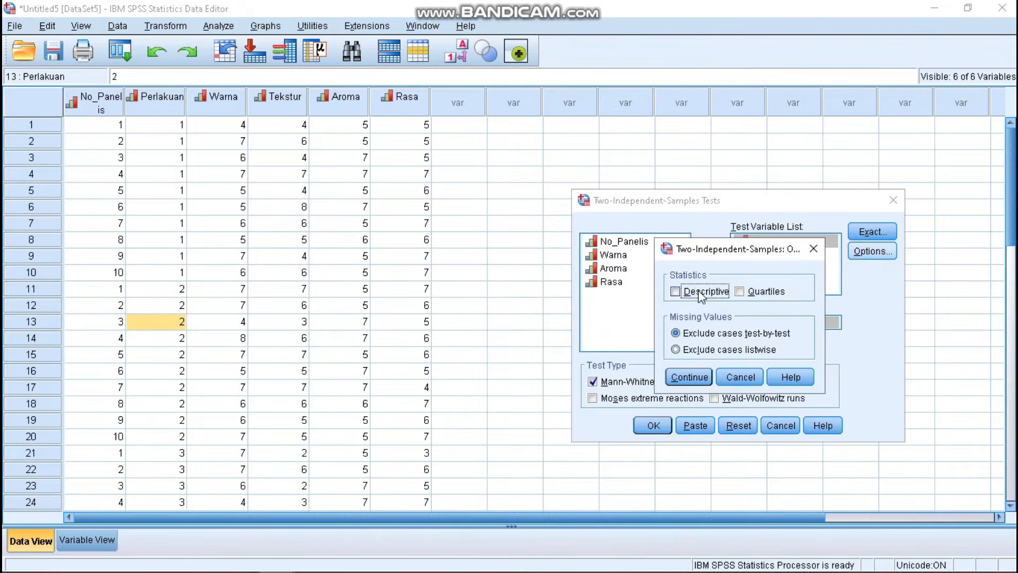
left_click(698, 376)
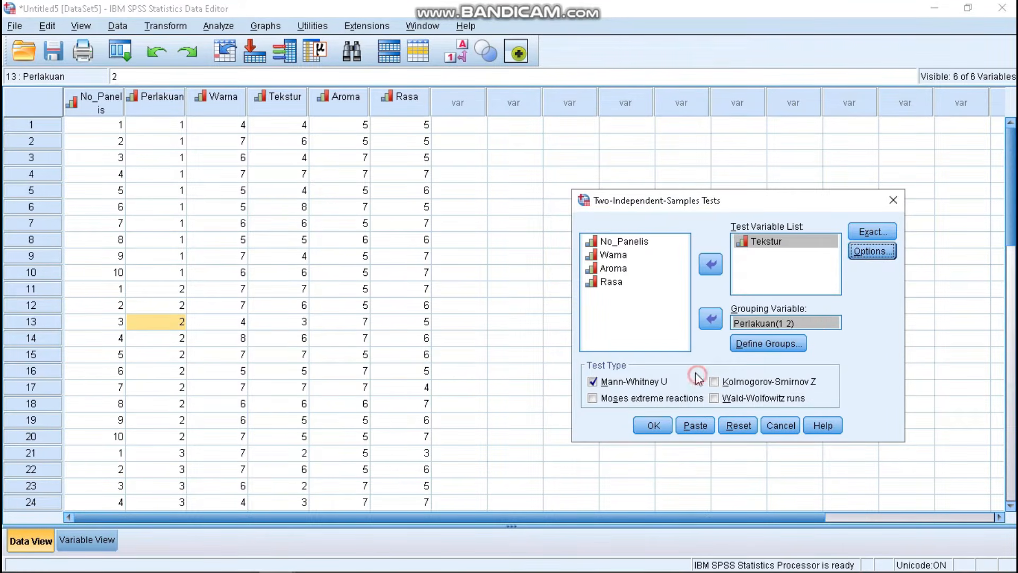
left_click(651, 425)
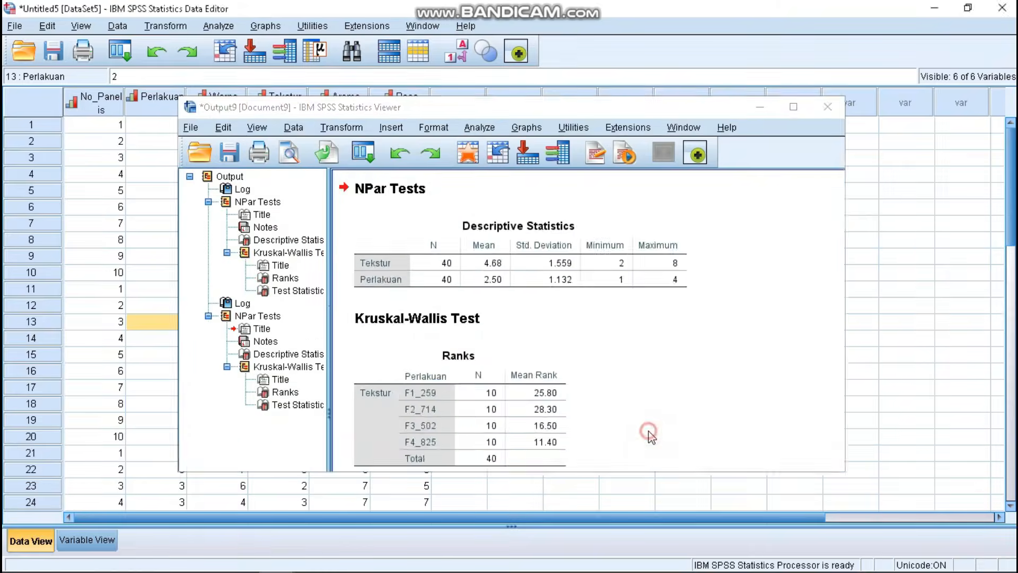
scroll(595, 366, "down", 2)
scroll(595, 365, "up", 2)
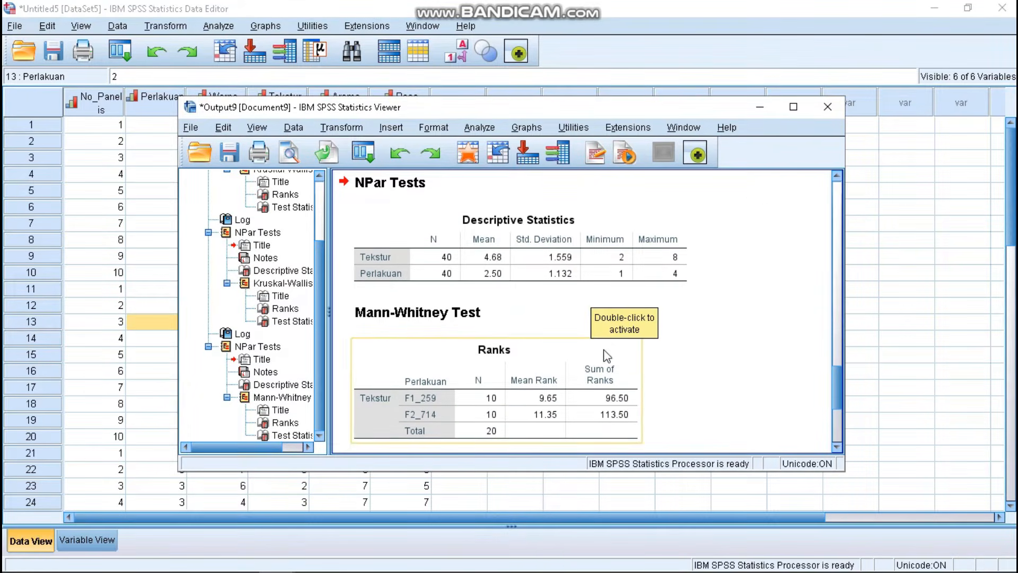
left_click(793, 107)
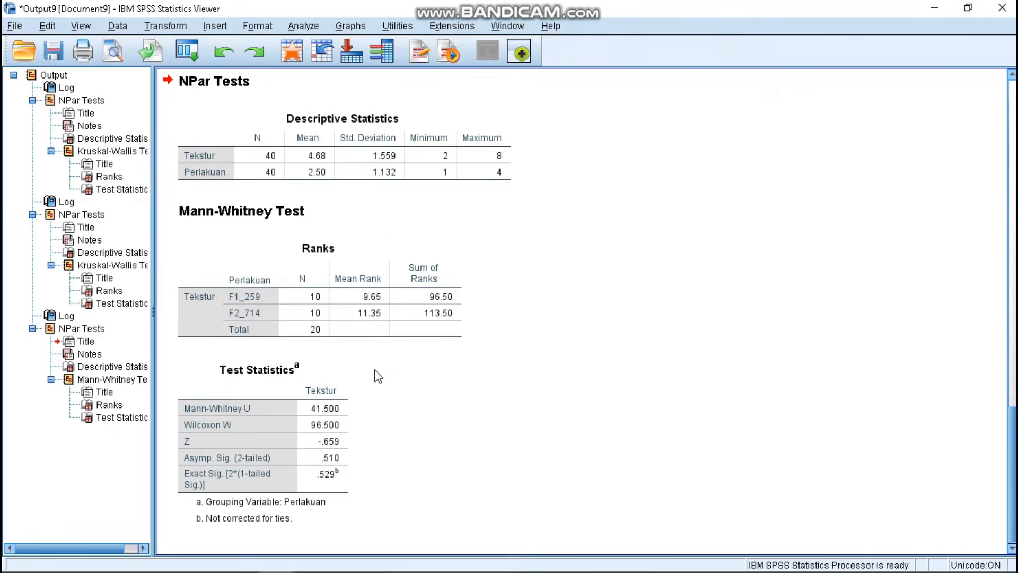
left_click(252, 311)
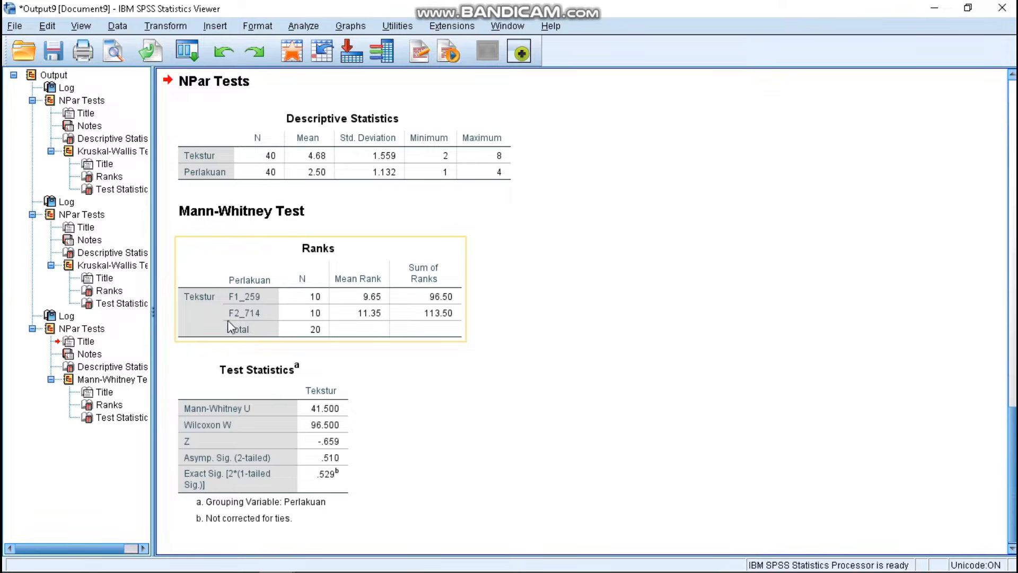
left_click(303, 479)
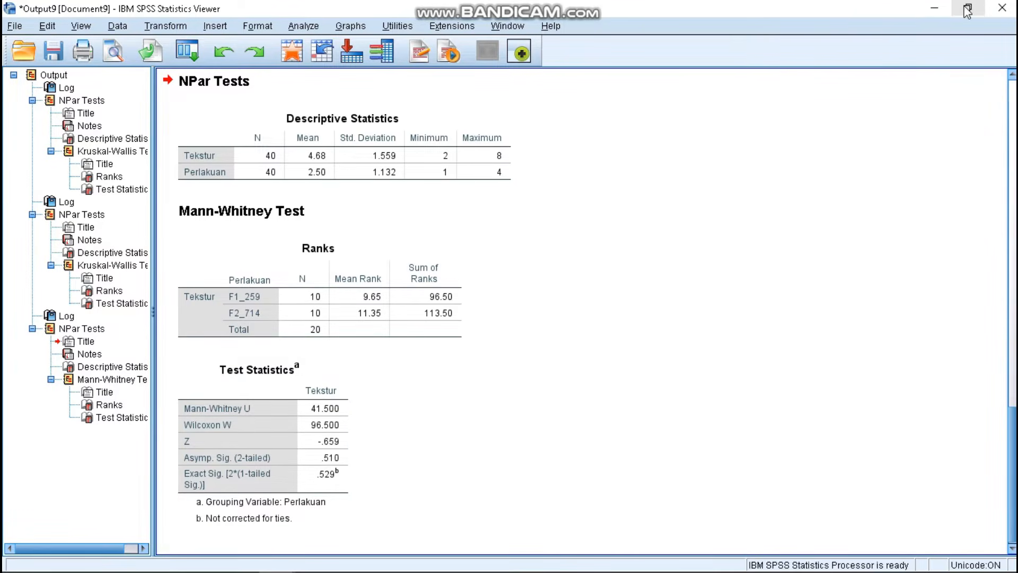
Step: Return to the data and reopen the legacy two independent samples test, redefining the Perlakuan groups as 1 and 3
left_click(944, 11)
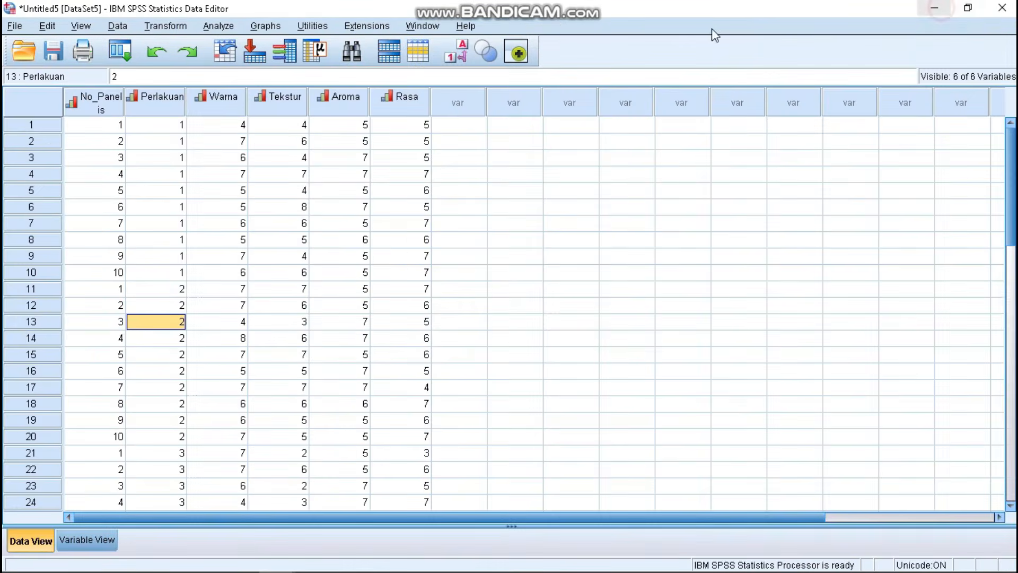
left_click(218, 26)
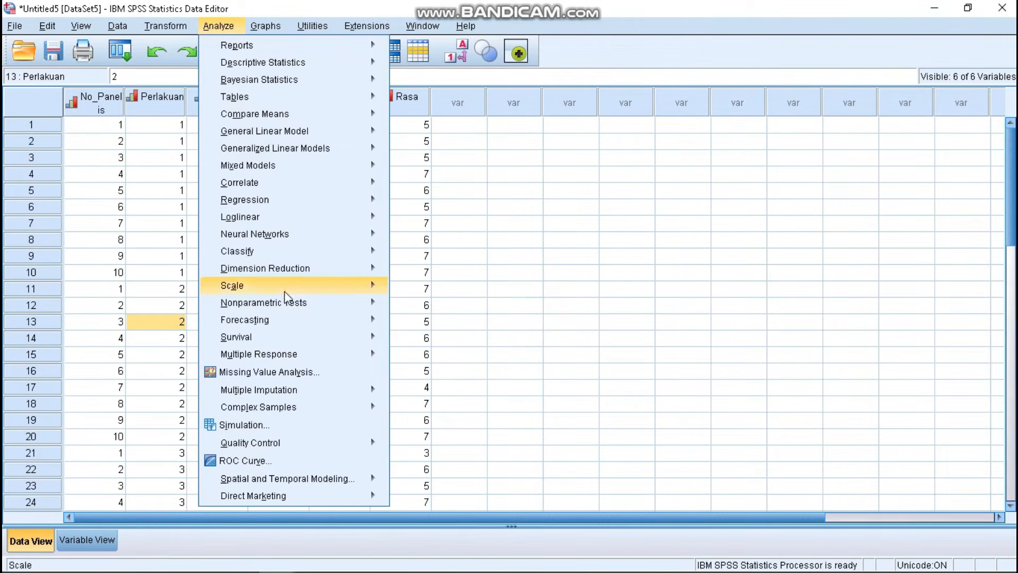
mouse_move(296, 309)
mouse_move(456, 361)
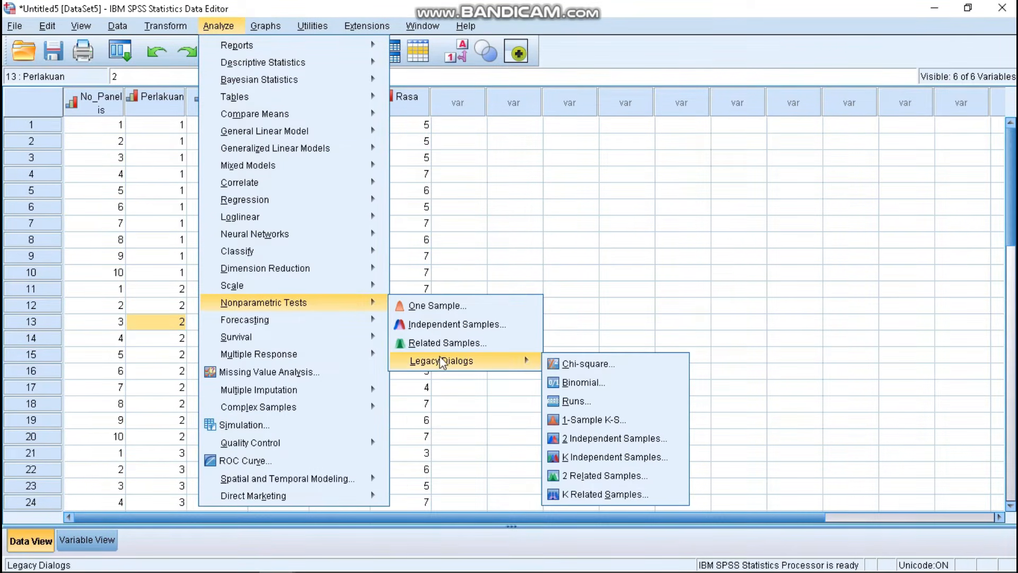
left_click(582, 438)
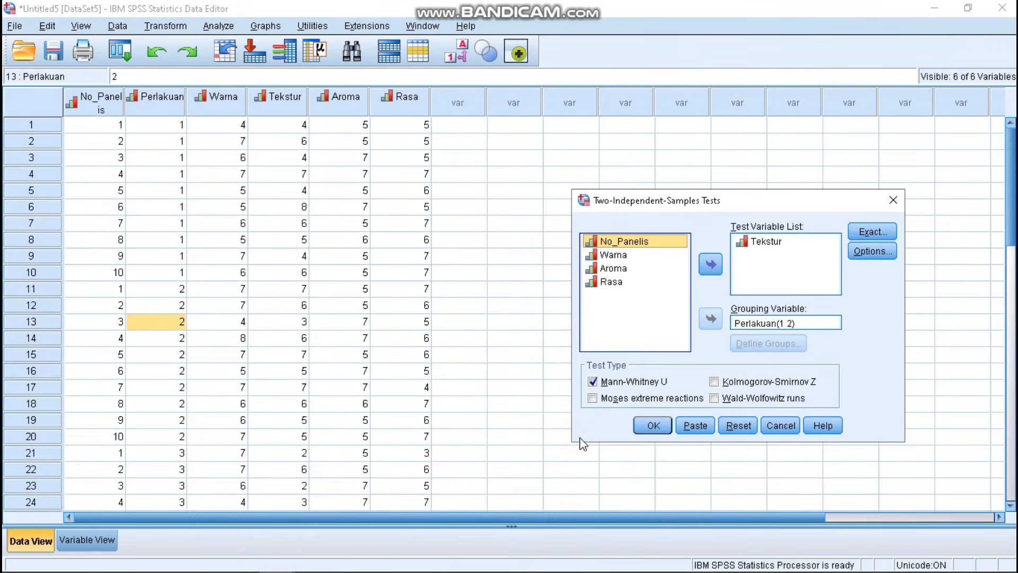
left_click(738, 324)
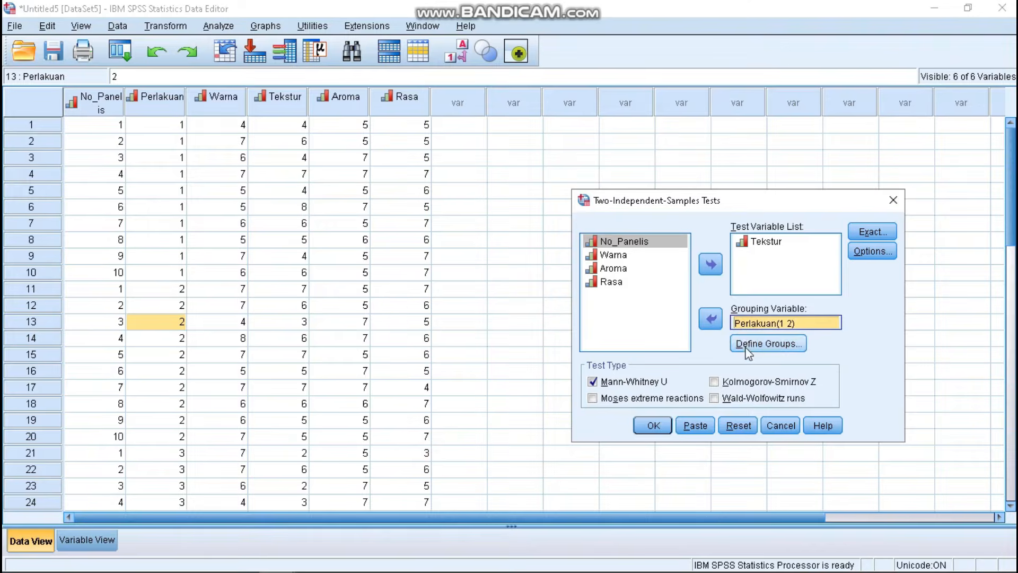
left_click(747, 351)
left_click(735, 326)
key("BackSpace")
type("3")
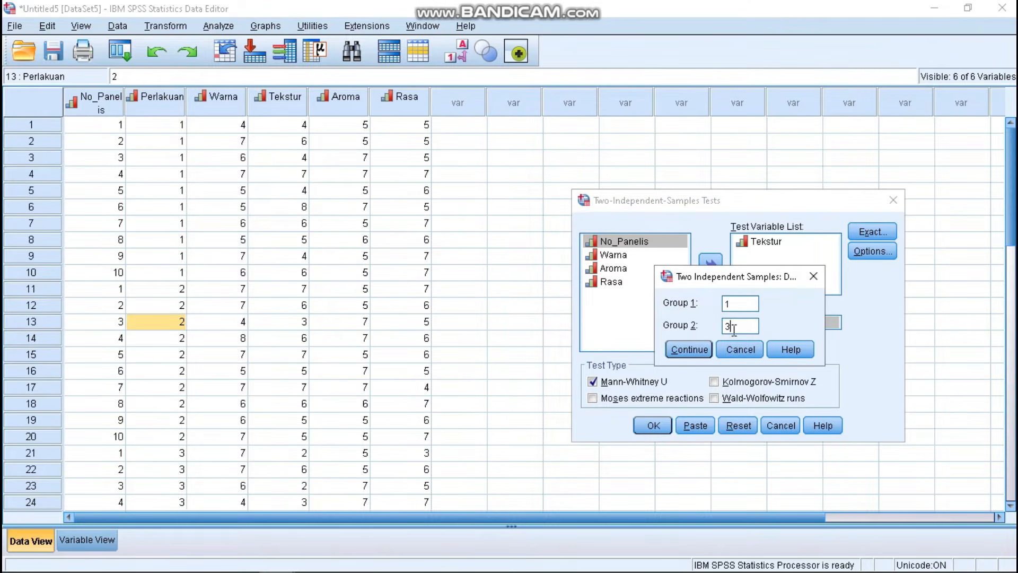
left_click(703, 352)
Step: Run the Mann-Whitney U test of Tekstur for treatments 1 and 3 with descriptive statistics, and maximize the output window
left_click(872, 250)
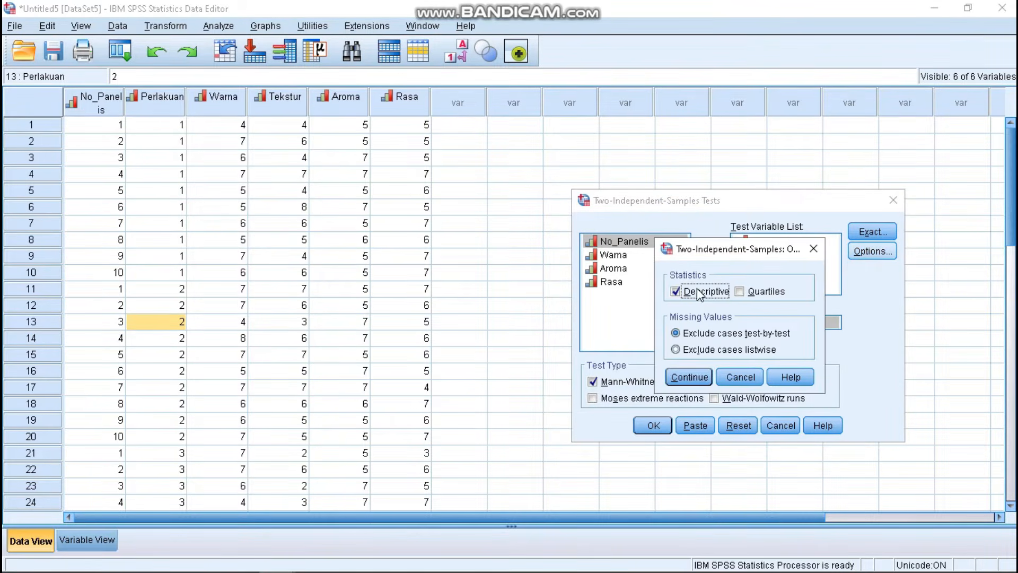
left_click(688, 377)
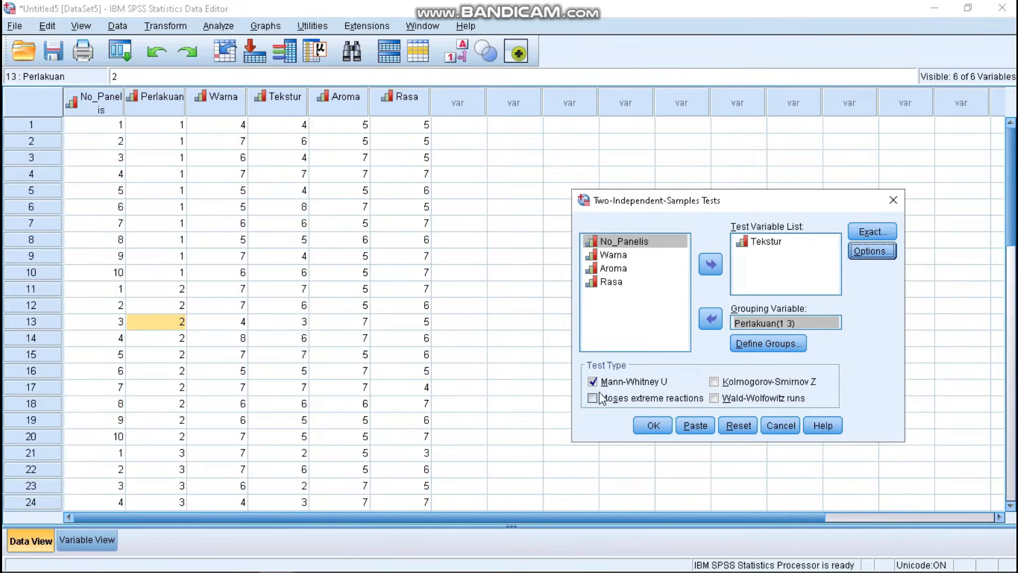
left_click(653, 425)
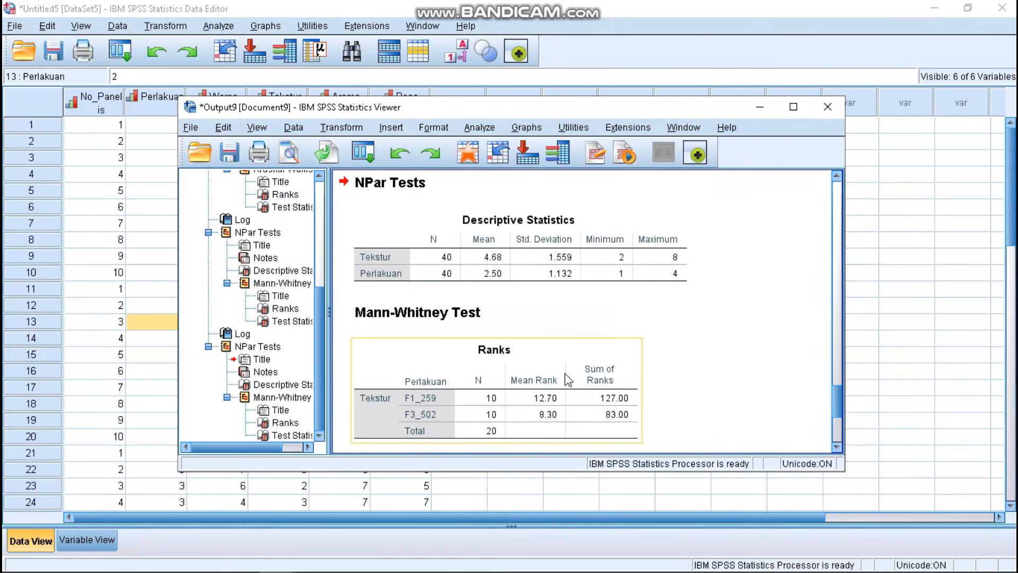
left_click(794, 110)
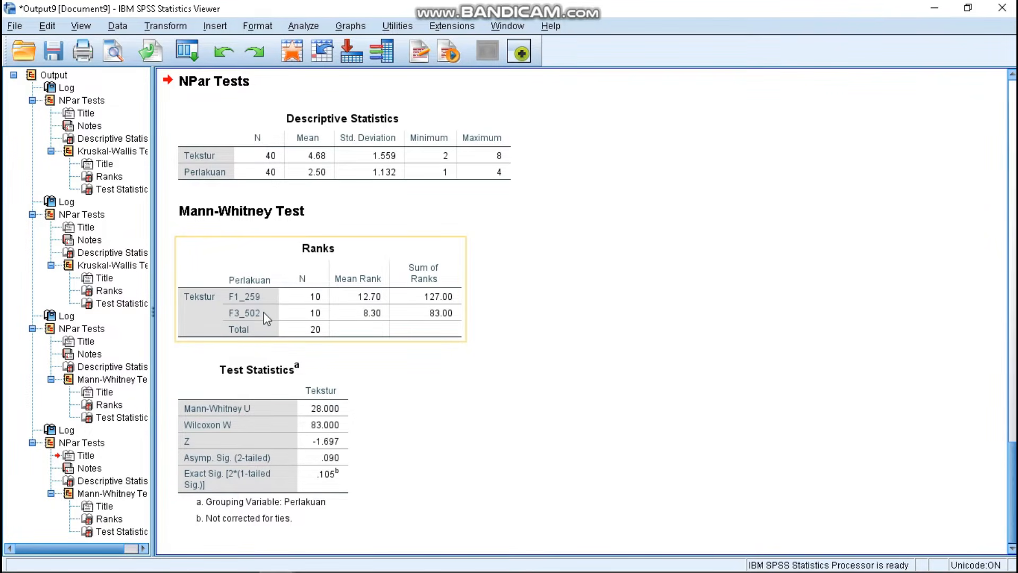
Step: Return to the data and rerun the legacy two independent samples test of Tekstur with the Perlakuan groups redefined as 1 and 4
left_click(934, 9)
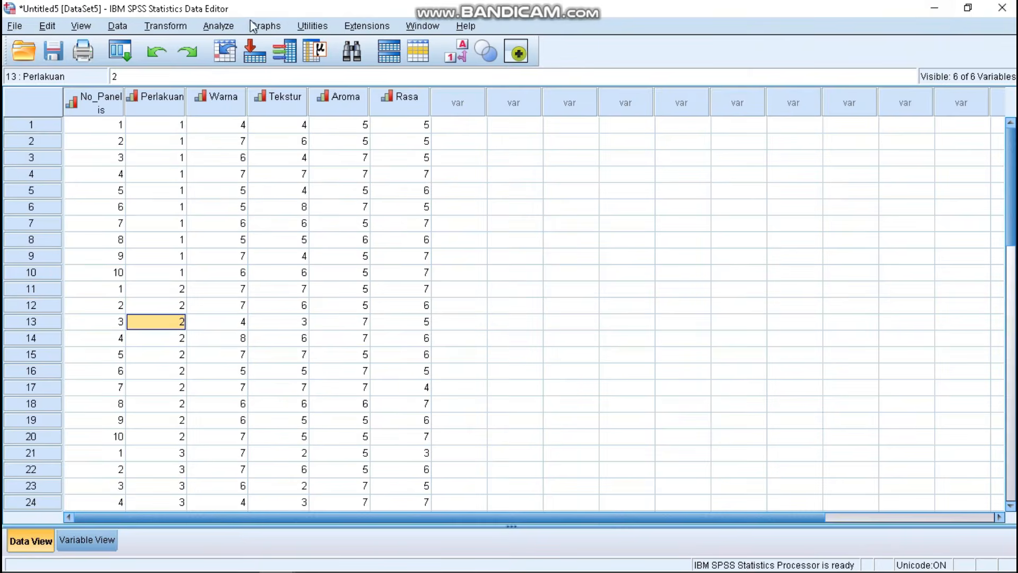
left_click(217, 28)
mouse_move(273, 302)
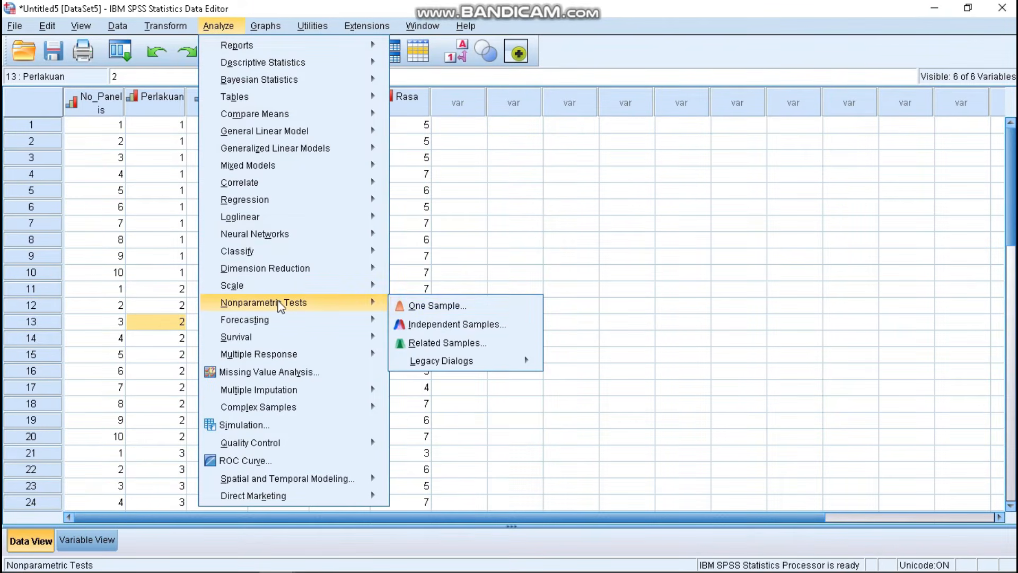
mouse_move(464, 358)
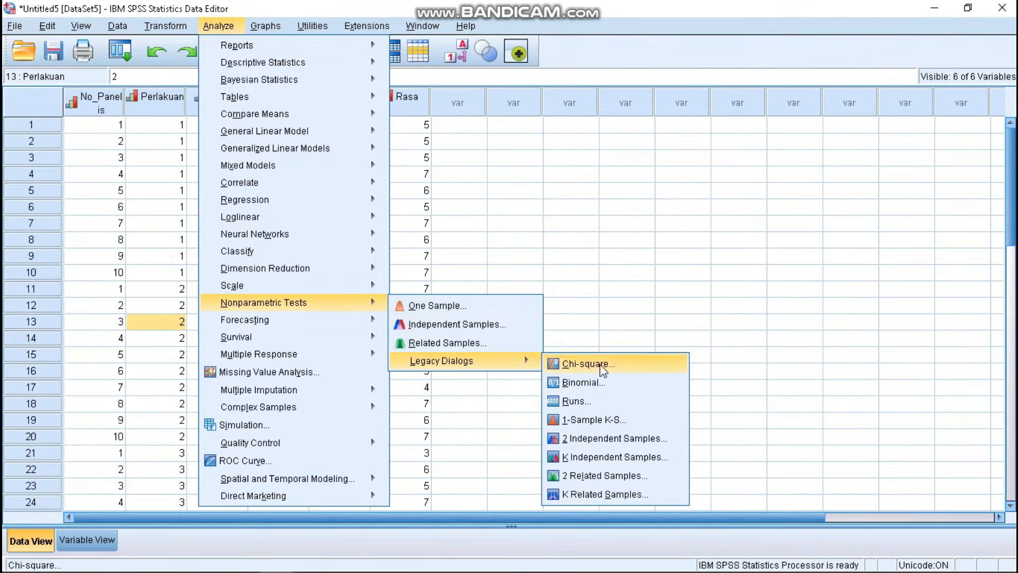
left_click(610, 438)
left_click(766, 326)
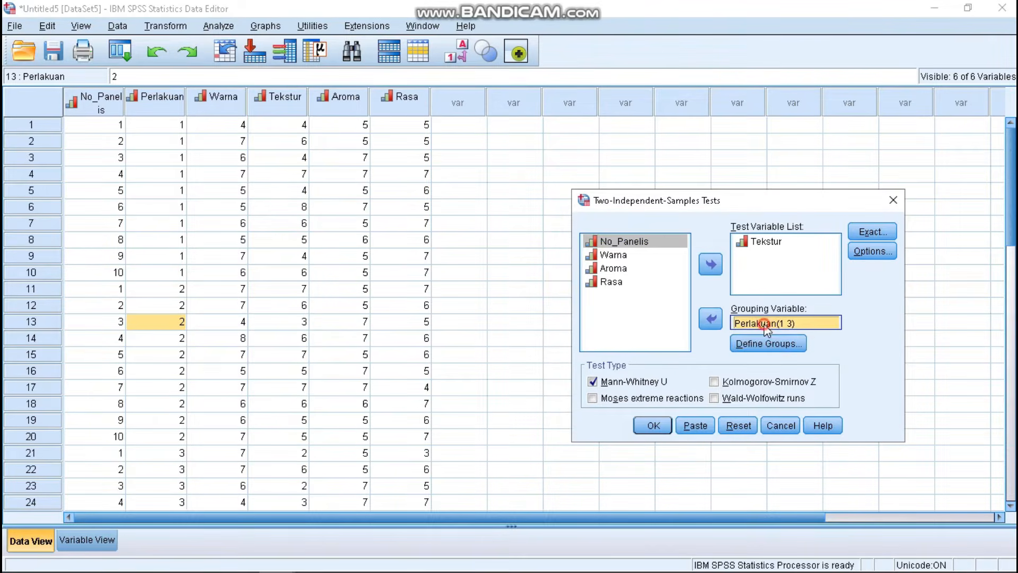
left_click(769, 343)
left_click(739, 326)
key("BackSpace")
type("4")
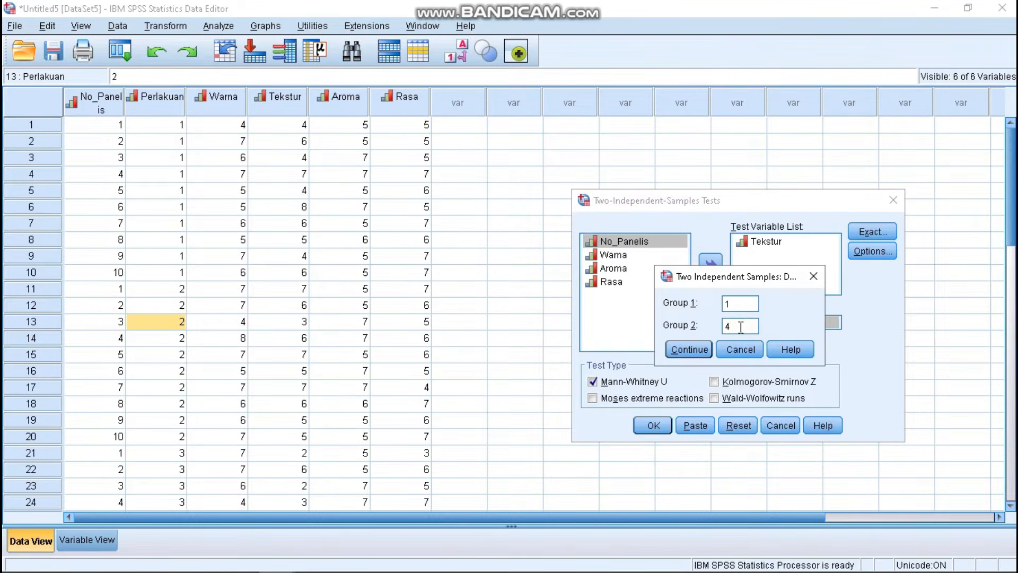
left_click(684, 349)
left_click(653, 427)
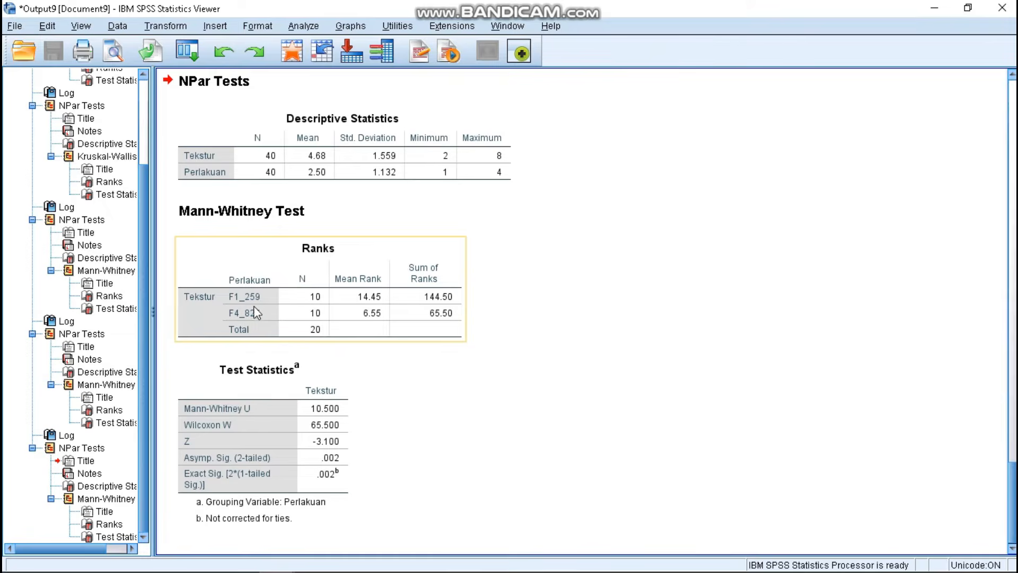
Step: Examine the significance values and ranks in the Mann-Whitney output comparing Tekstur between F1_259 and F4_825
left_click(342, 469)
right_click(342, 470)
left_click(438, 405)
left_click(334, 471)
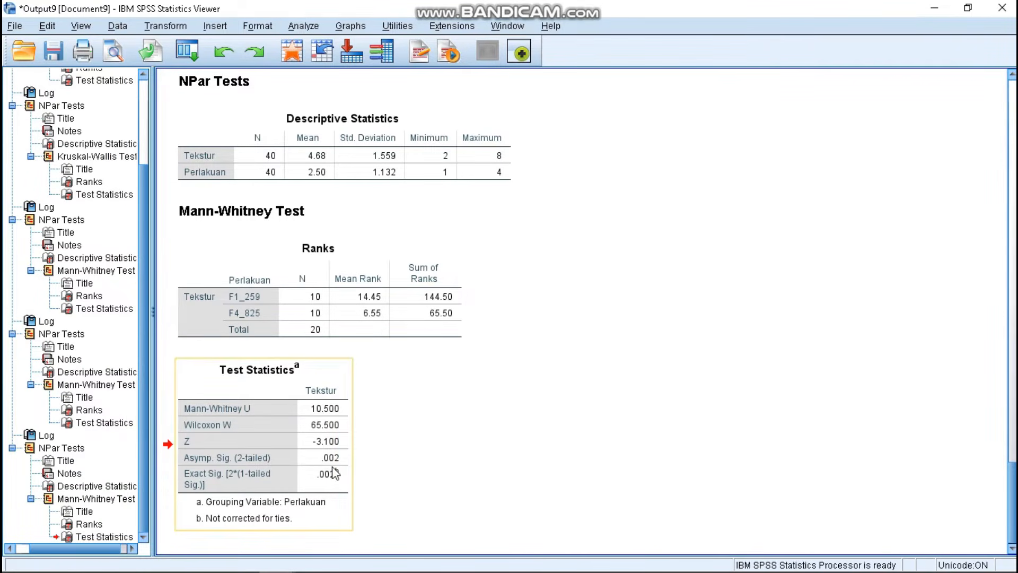
left_click(220, 302)
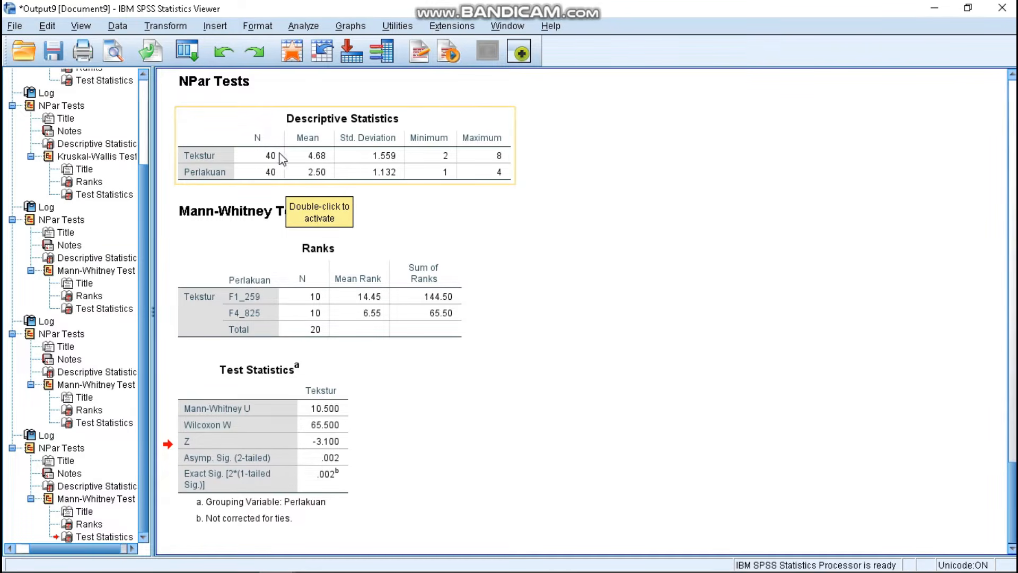
left_click(291, 26)
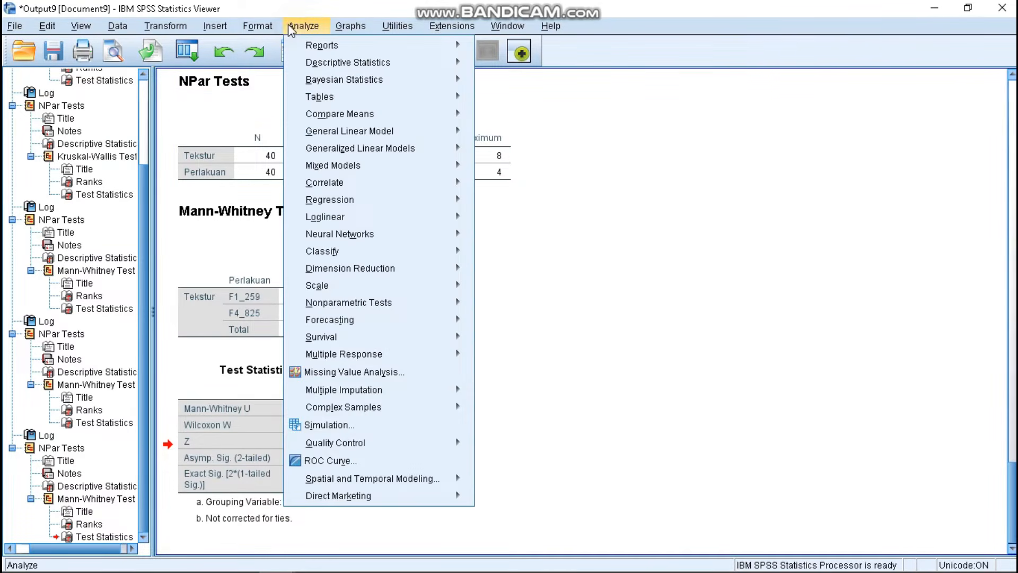
left_click(465, 60)
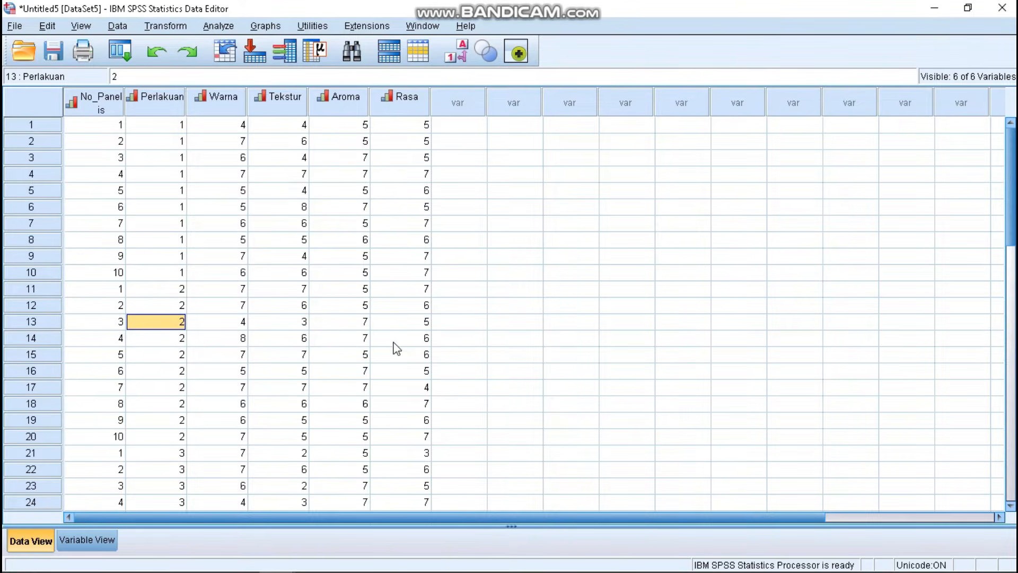
Step: Switch to the blank Word document and paste the "Nilai Mean Uji Hedonik Sampel" table with columns F1 to F4, a Warna row and the Keterangan notes
mouse_move(273, 564)
left_click(334, 477)
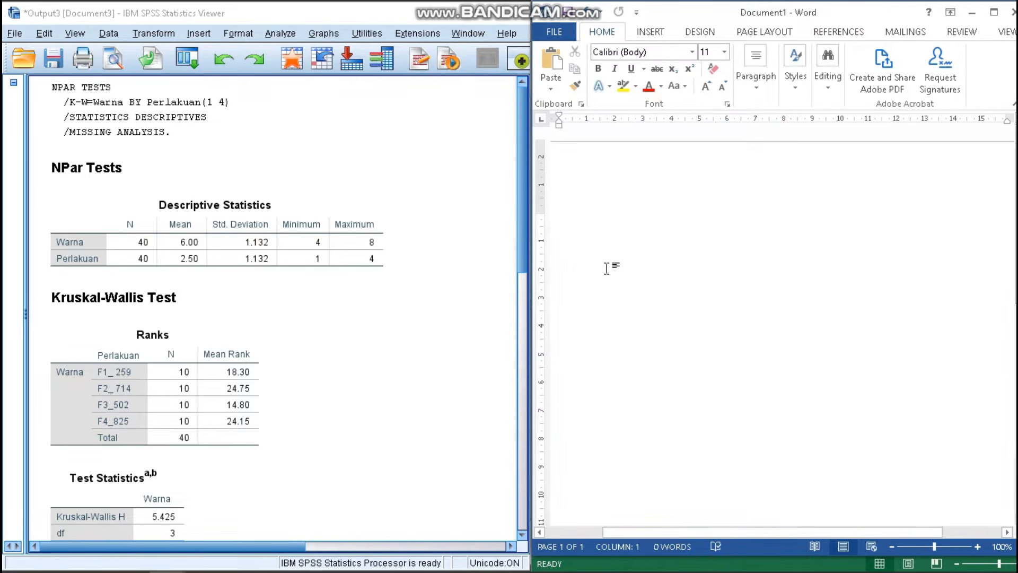
type("Parameter\tNilai Mean Uji Hedonik Sampel F1\tF2\tF3\tF4 Warna Keterangan:\t1= amat sangat tidak suka; 2= sangat tidak suka; 3= tidak suka; 4= agak tidak suka; 5= netral; 6= agak suka; 7= suka; 8=sangat suka; 9= amat sangat suka a,b = notasi huruf serupa berarti tidak ada perbedaan nyata pada taraf uji Mann-Whitney memiliki nilai 5%")
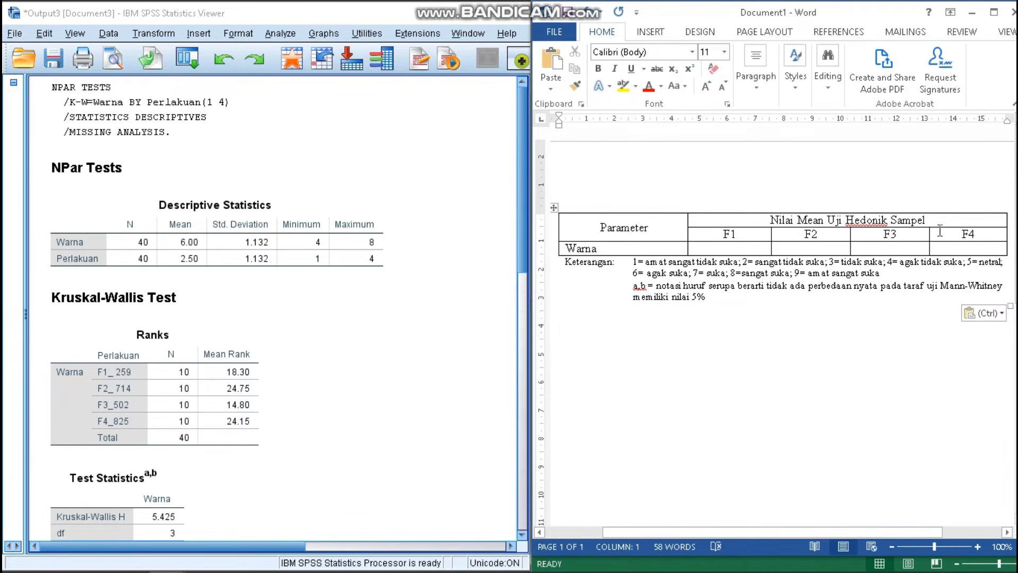
left_click(630, 248)
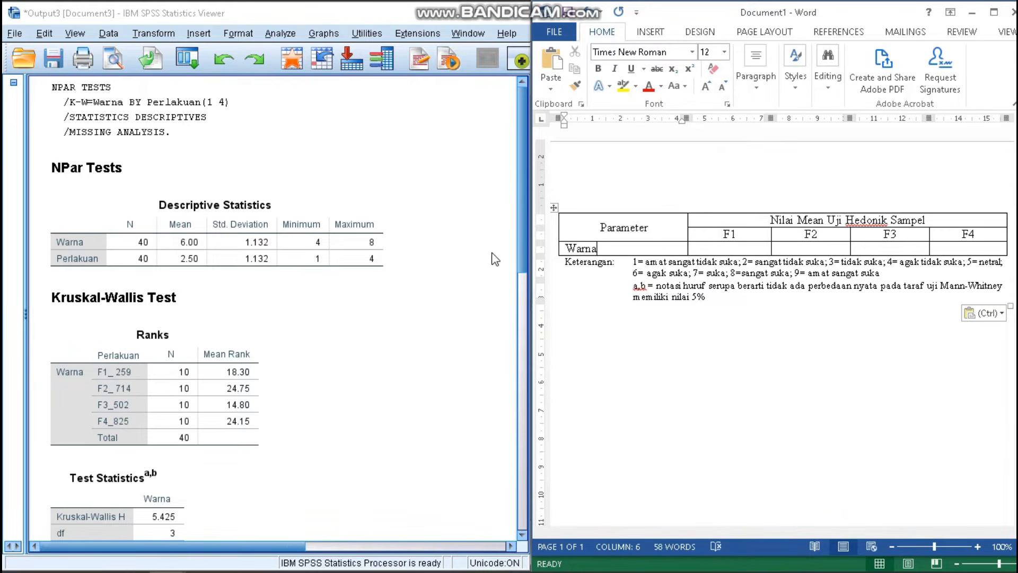
Step: Return to the SPSS data, clear all cases from row 11 onward to keep only treatment 1, and display the value labels
left_click(971, 12)
left_click(464, 20)
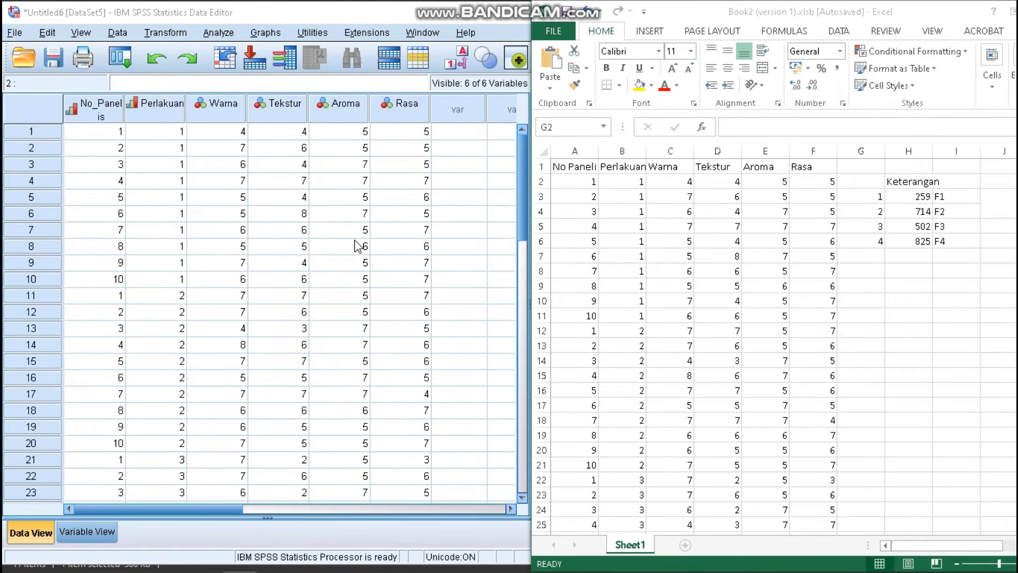
left_click_drag(101, 296, 159, 312)
left_click_drag(299, 337, 390, 534)
key("ctrl+v")
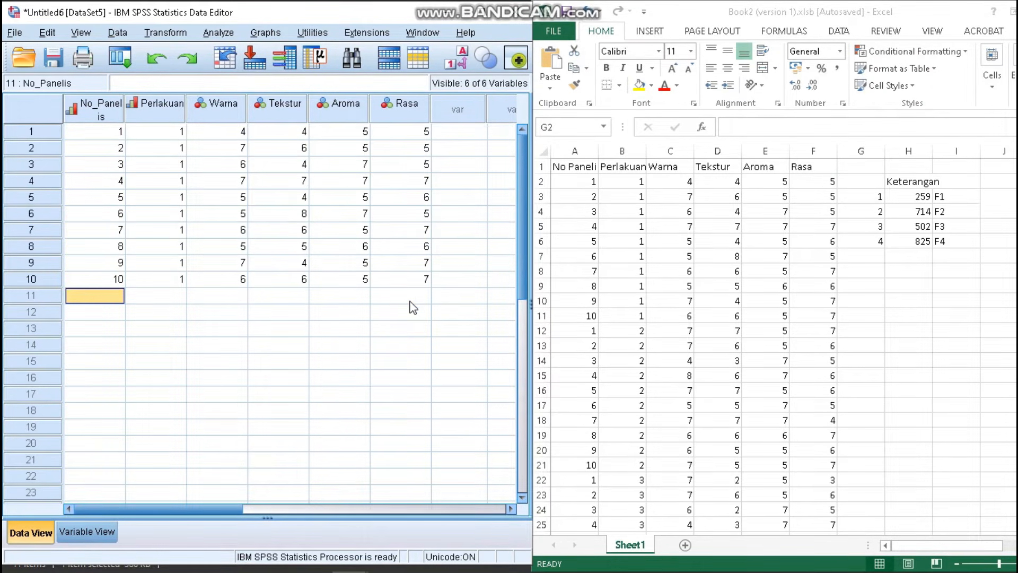
left_click(155, 312)
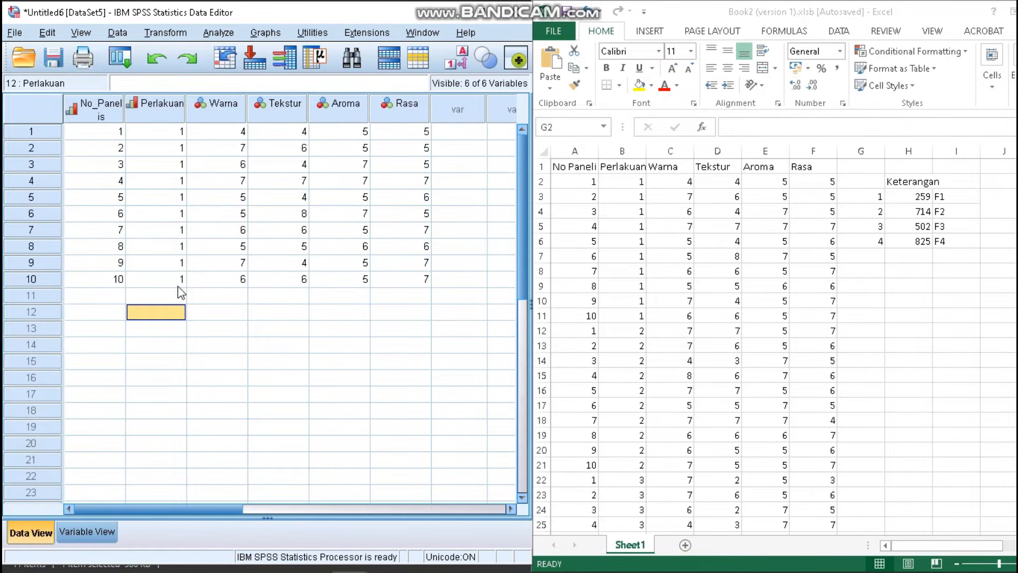
left_click(457, 57)
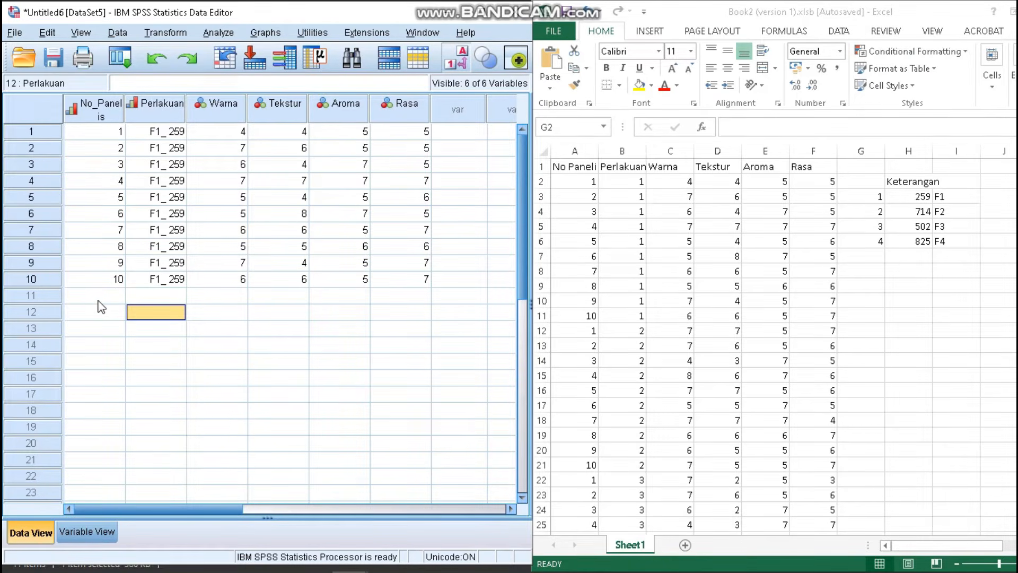
Step: Set up a descriptive Frequencies analysis with Warna as the variable
left_click(228, 33)
mouse_move(248, 71)
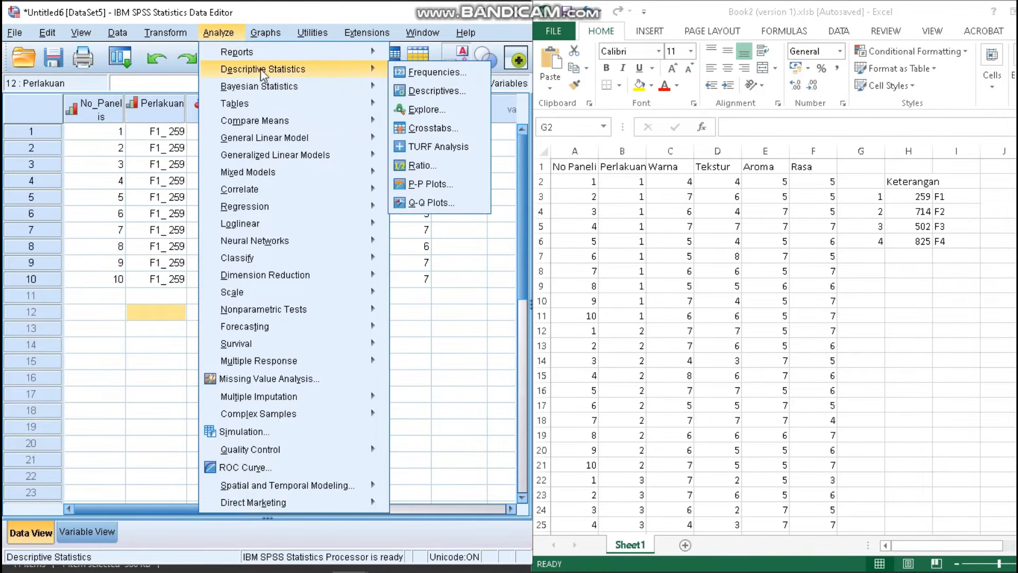
left_click(404, 72)
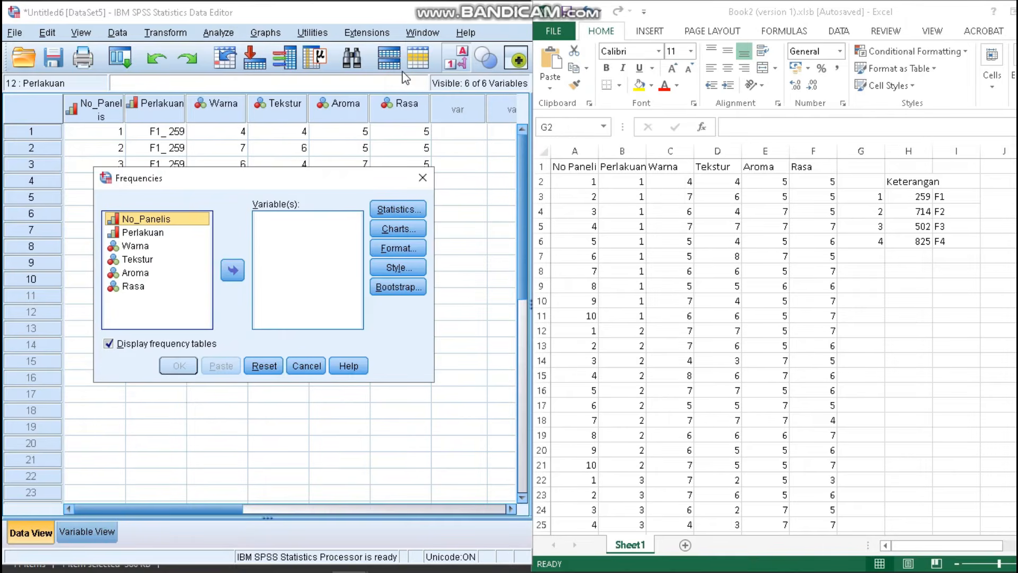
left_click(146, 246)
left_click(228, 270)
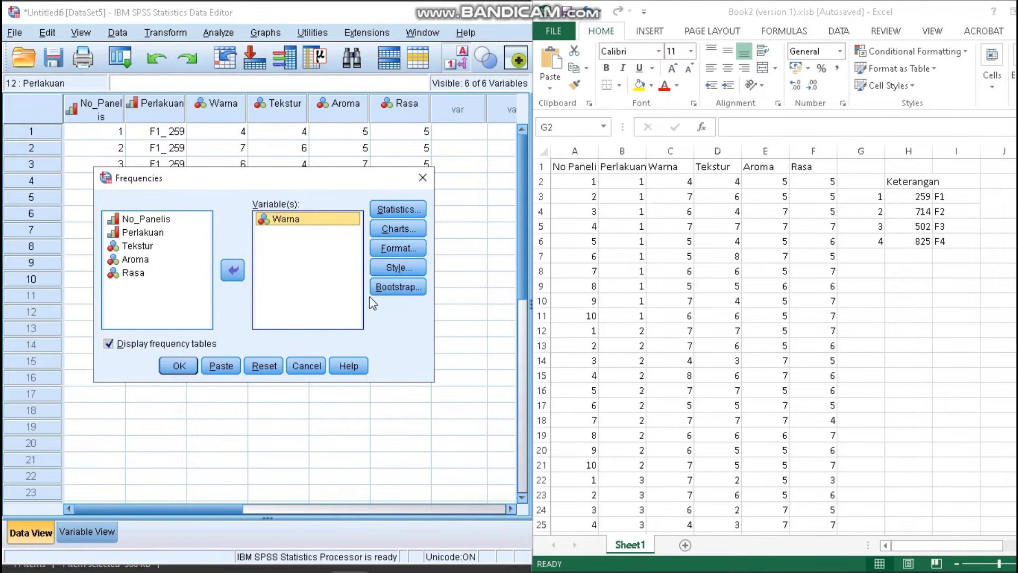
Step: Include mean, median, standard deviation, minimum, maximum and S.E. mean in the statistics, and run the Frequencies analysis
left_click(393, 210)
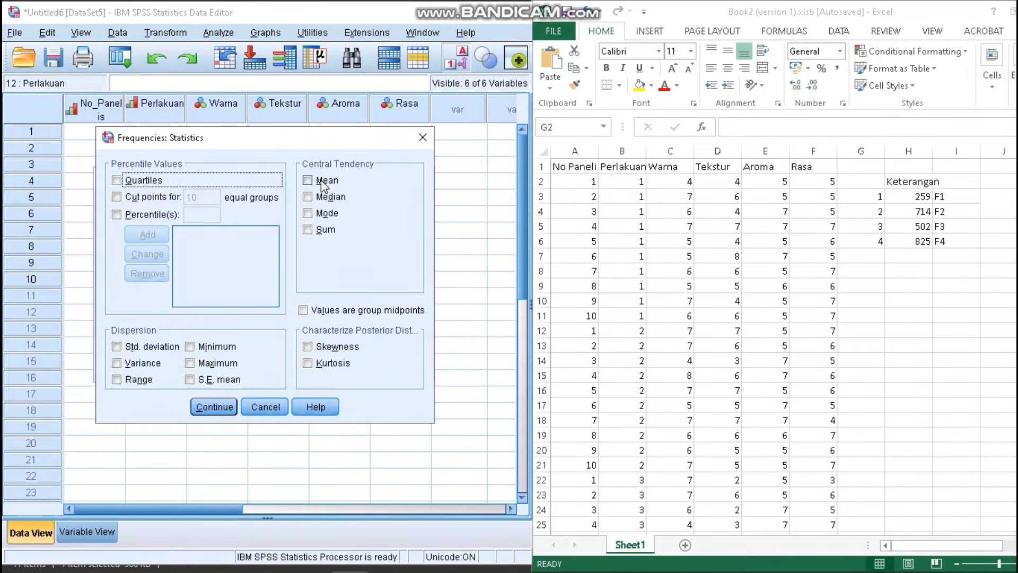
left_click(322, 182)
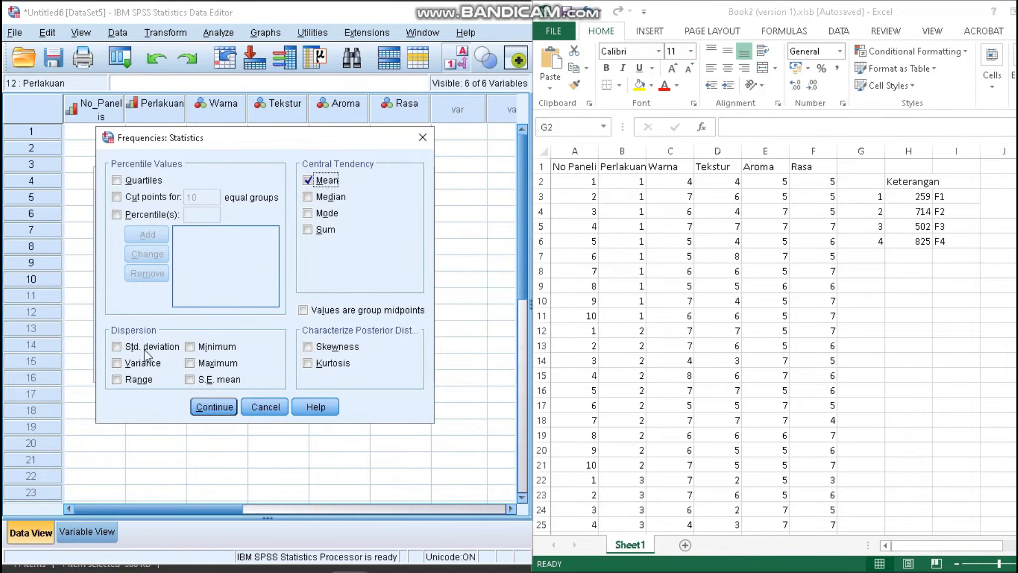
left_click(147, 347)
left_click(212, 346)
left_click(217, 364)
left_click(215, 379)
left_click(342, 199)
left_click(331, 215)
left_click(323, 213)
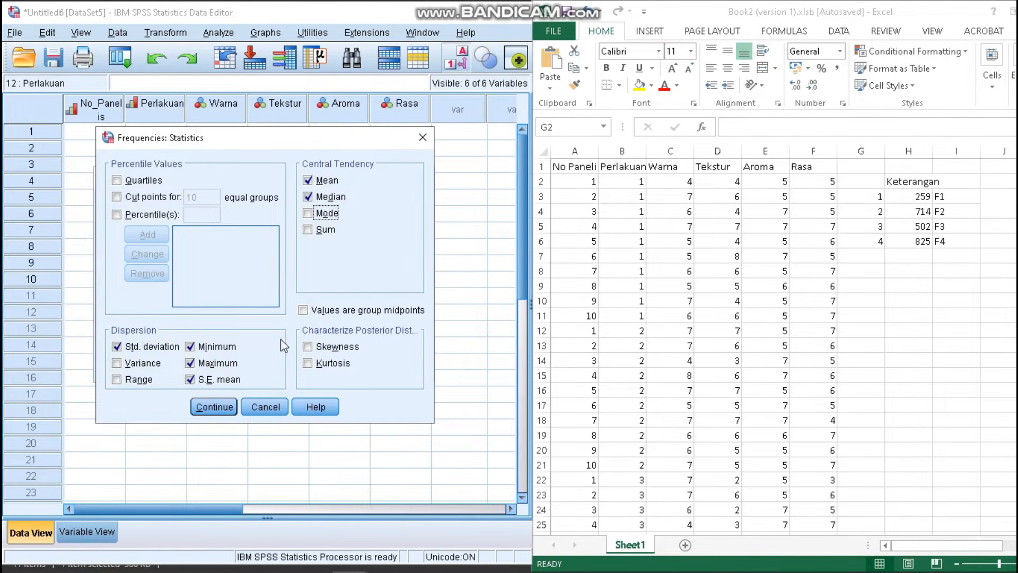
left_click(218, 410)
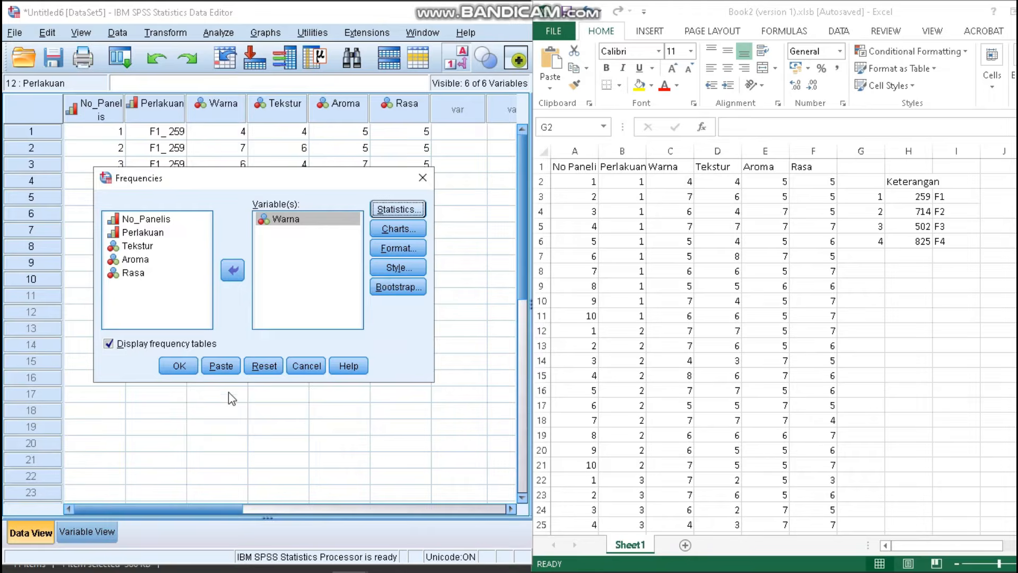
left_click(179, 366)
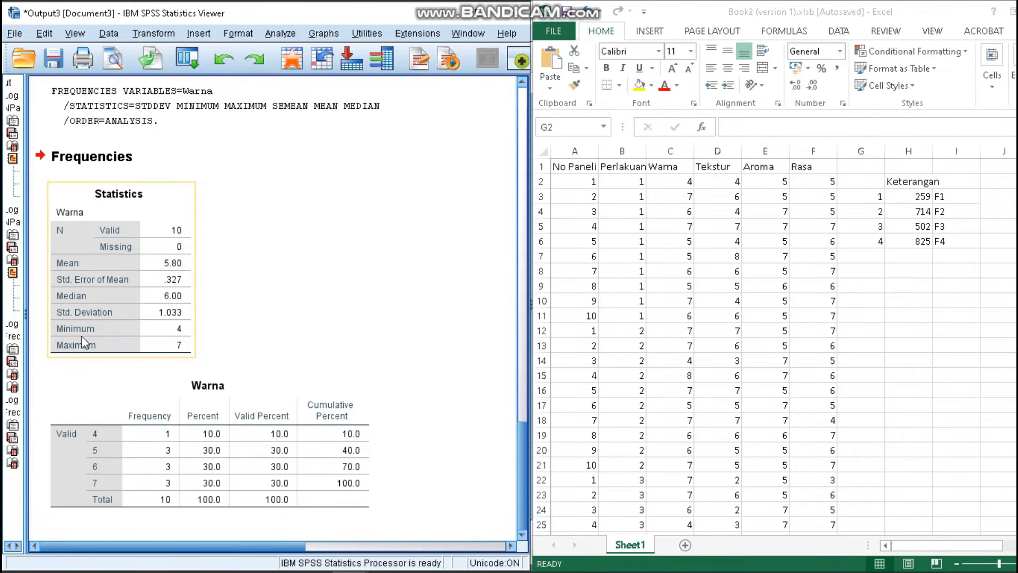
Step: Switch to the Word table, enter 5.80 ± 1.033 as the Warna value for F1, and return to the SPSS output
mouse_move(168, 570)
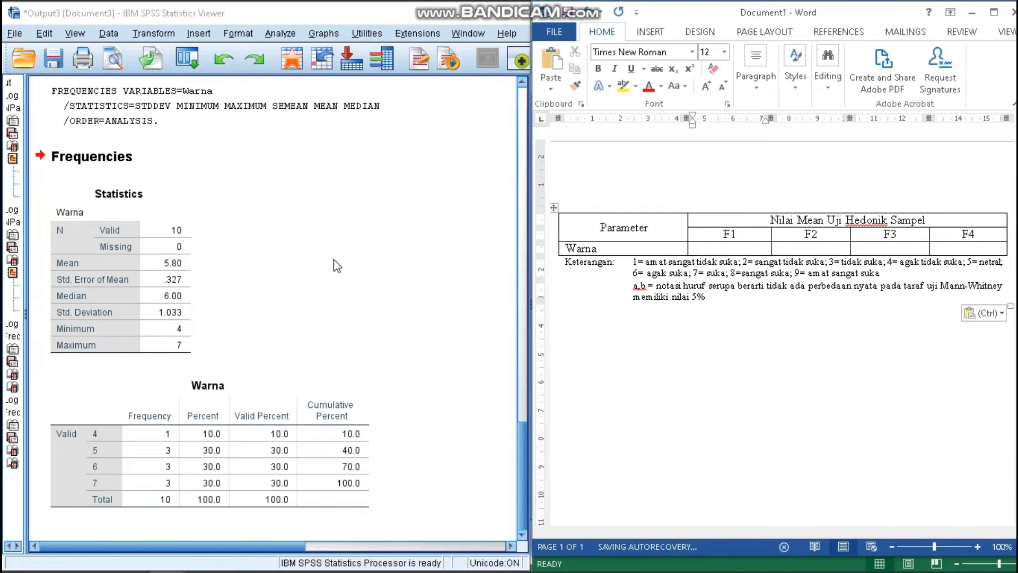
left_click(730, 249)
type("5.80")
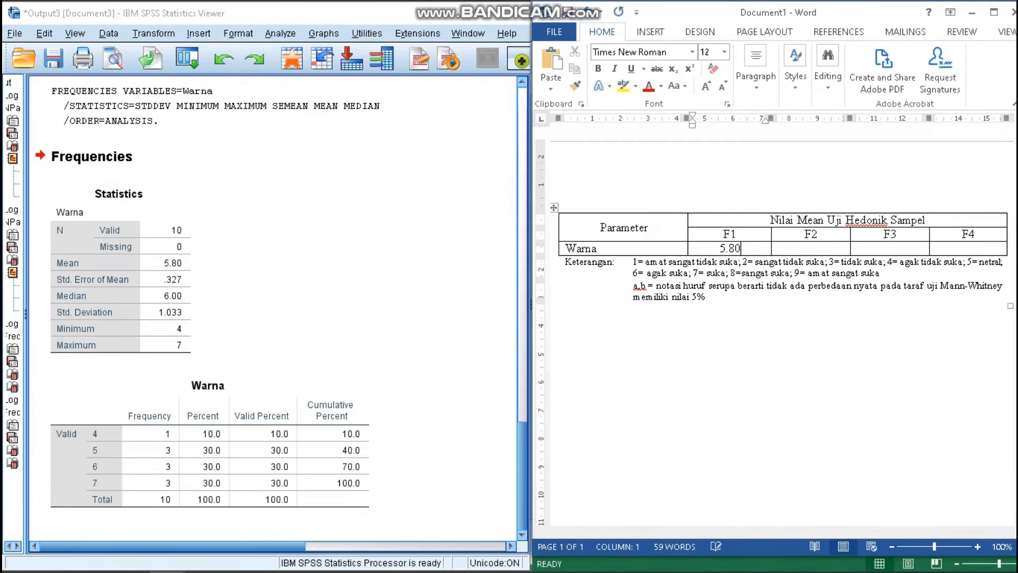
left_click(650, 31)
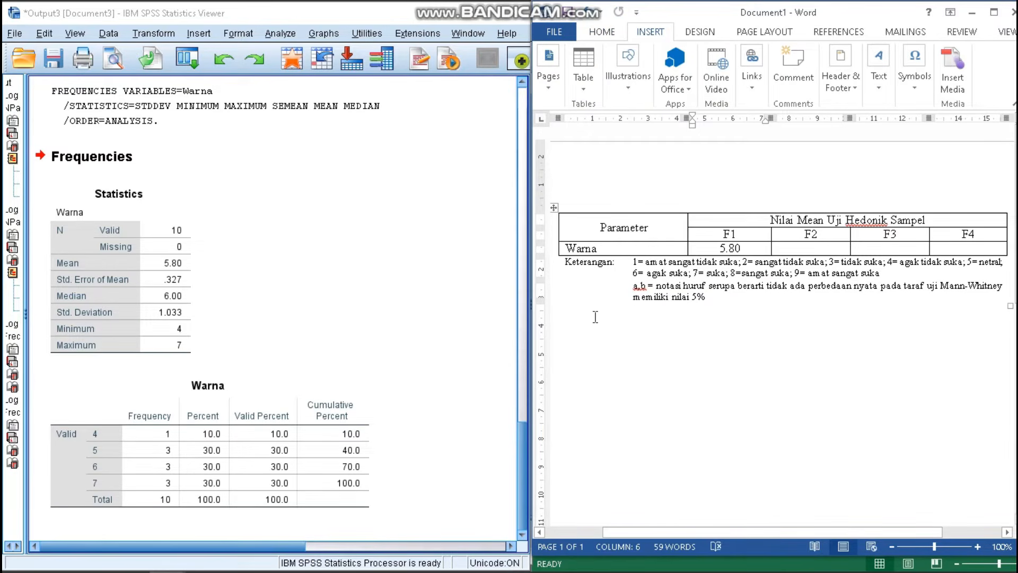
type("±")
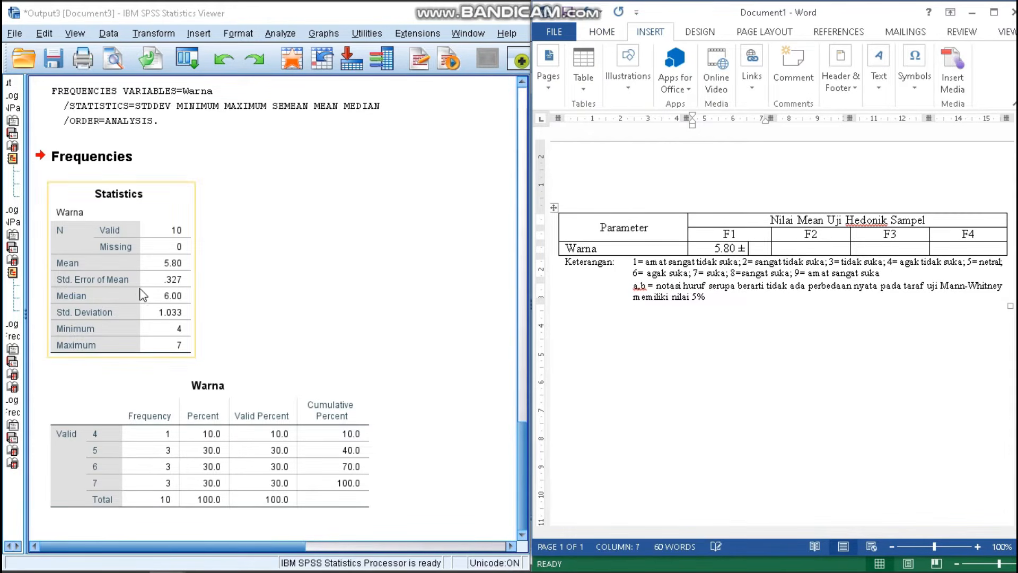
left_click(176, 313)
left_click(221, 389)
type("1.033")
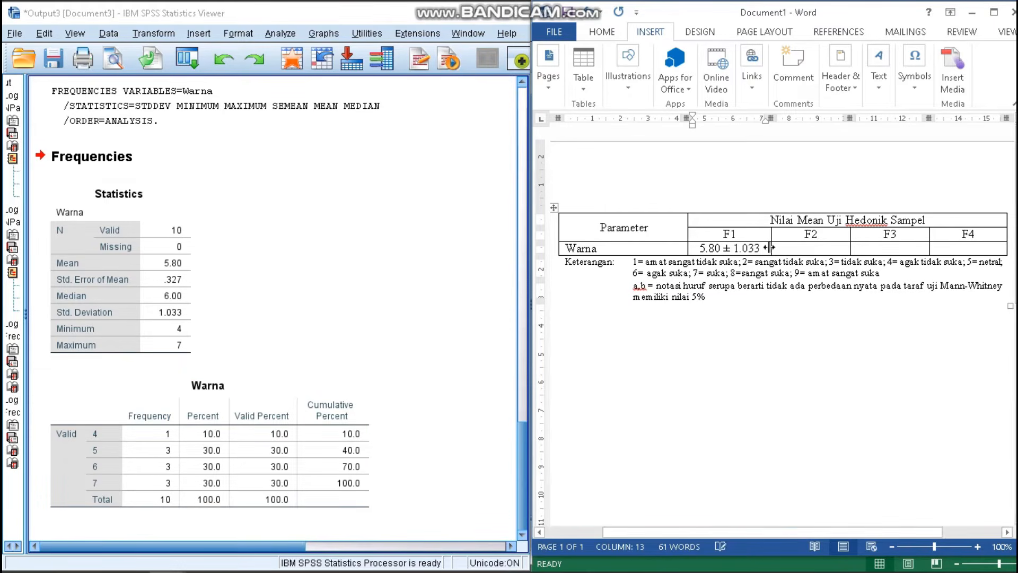
left_click(787, 247)
left_click(240, 127)
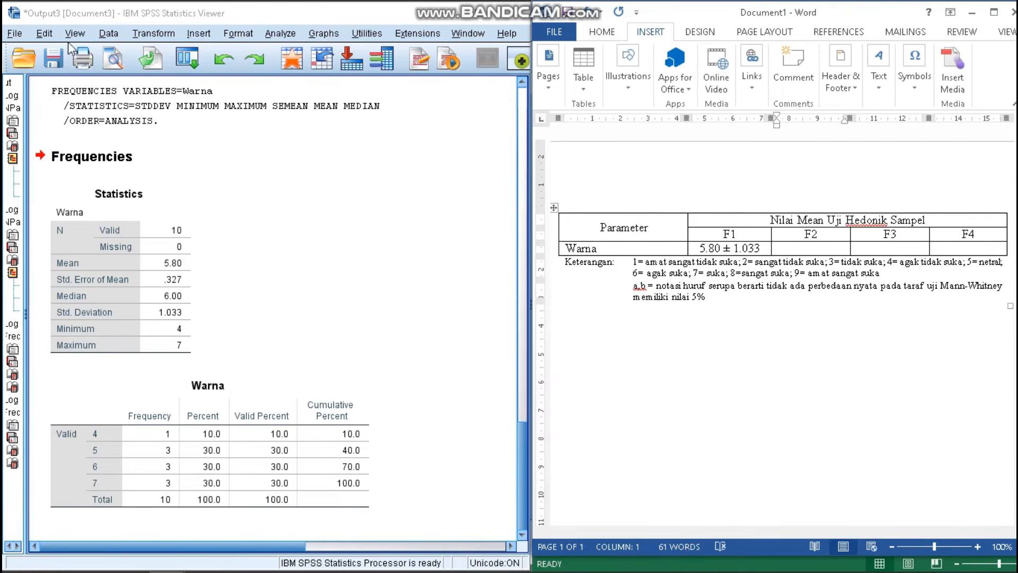
Step: Copy treatment 2's rows A12:F21 from the Excel sheet and paste them over the SPSS cases starting at row 1 of No_Panelis
key("alt+Tab")
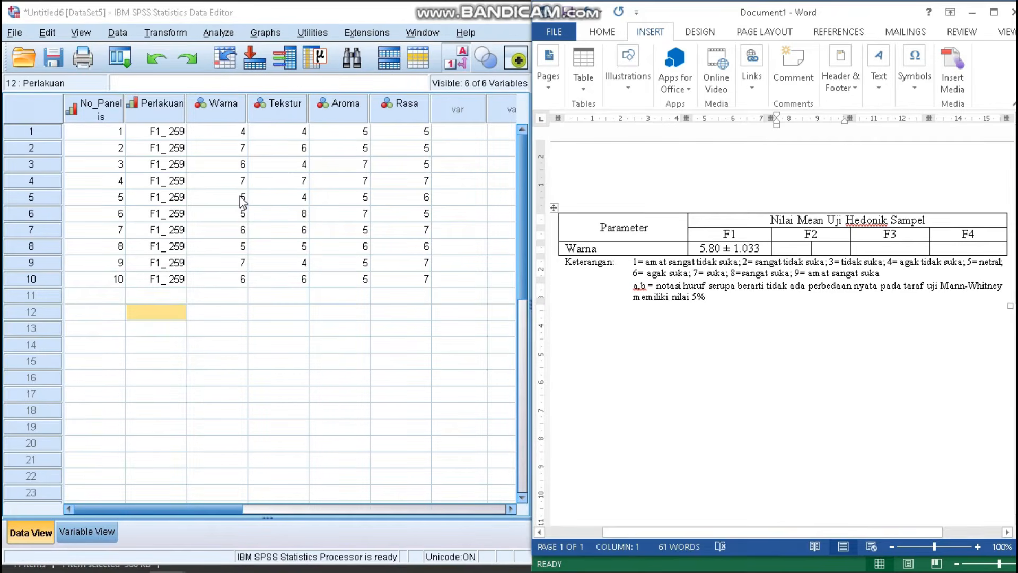
left_click(242, 196)
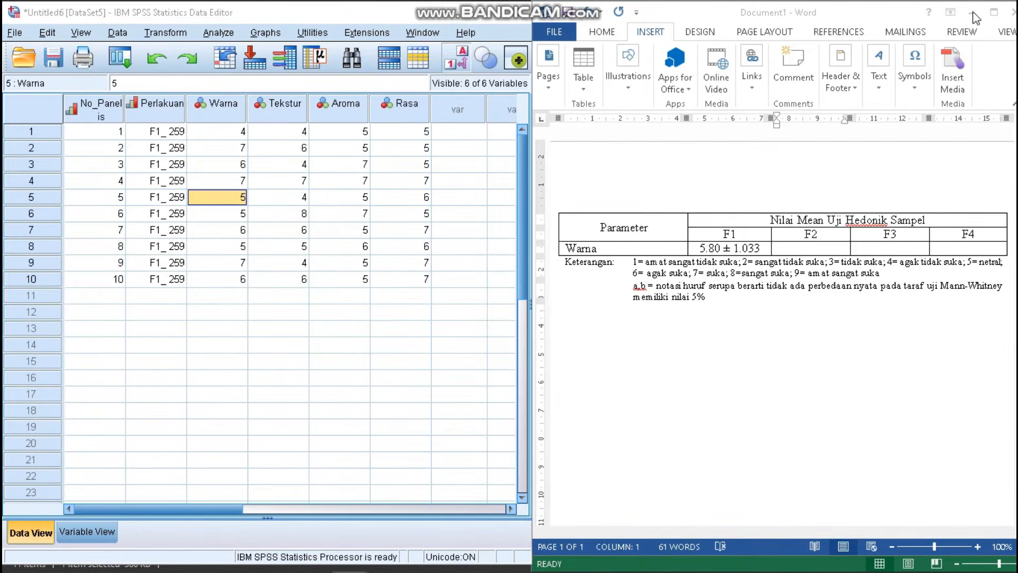
key("alt+Tab")
left_click(236, 279)
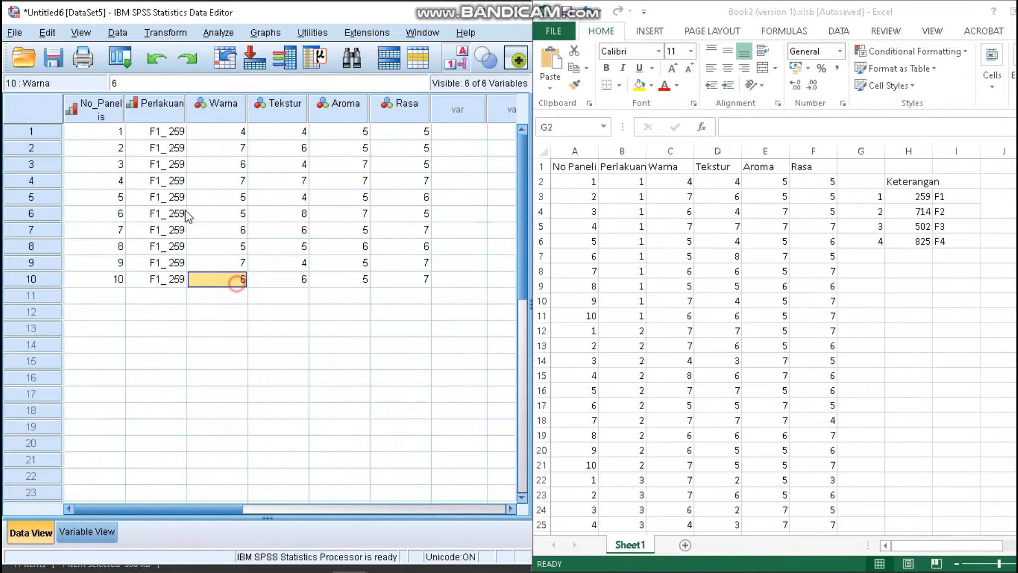
left_click(584, 331)
left_click_drag(585, 331, 800, 463)
key("ctrl+c")
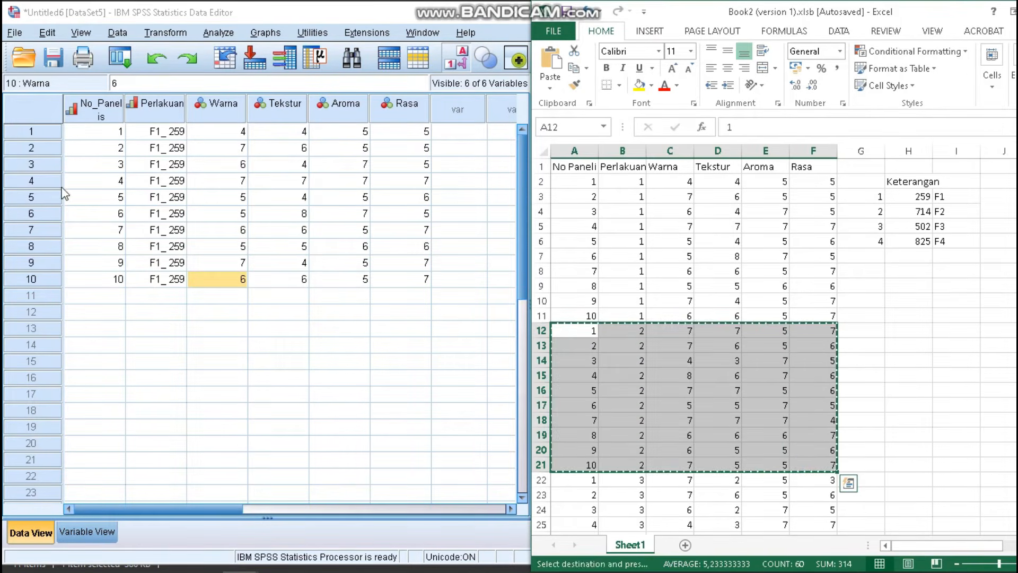
left_click(102, 136)
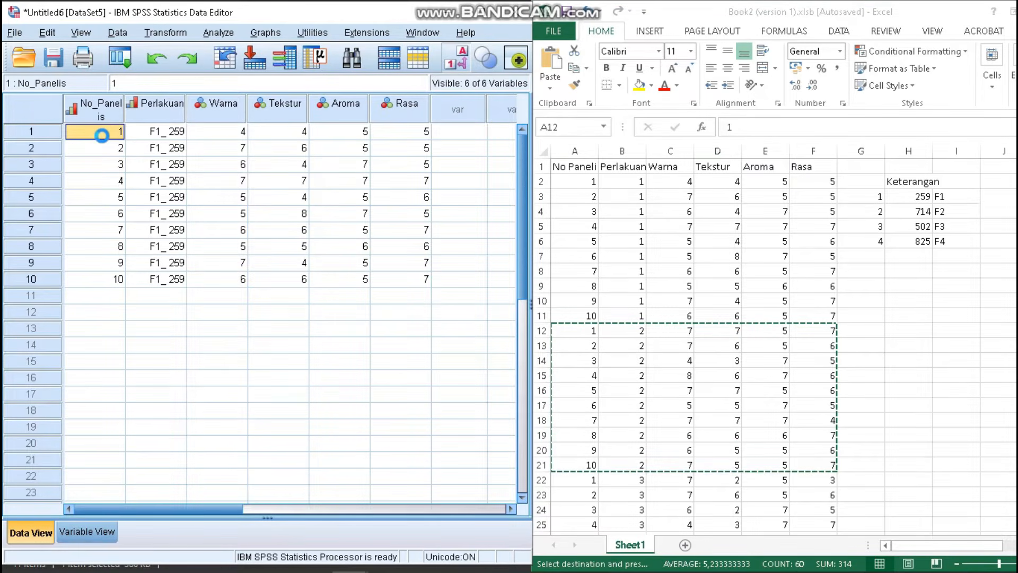
key("ctrl+v")
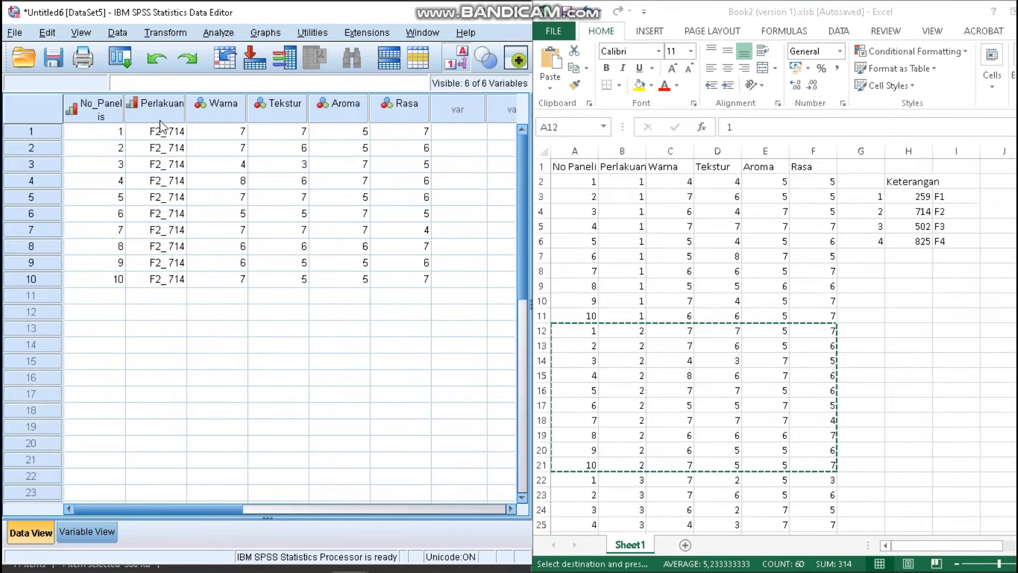
Step: Run the descriptive Frequencies analysis on Warna for treatment F2, keeping the existing statistics options
left_click(215, 34)
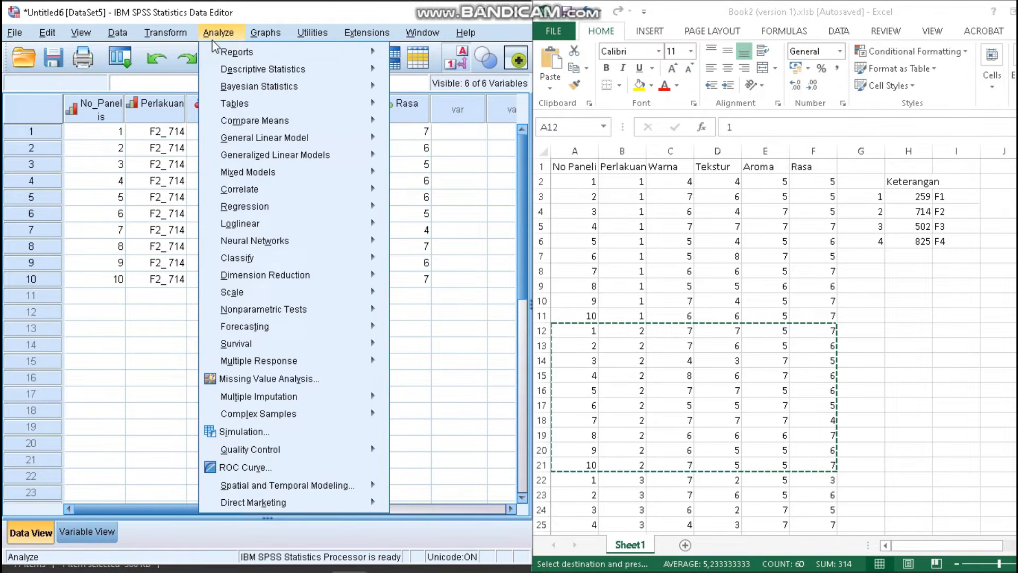
mouse_move(255, 71)
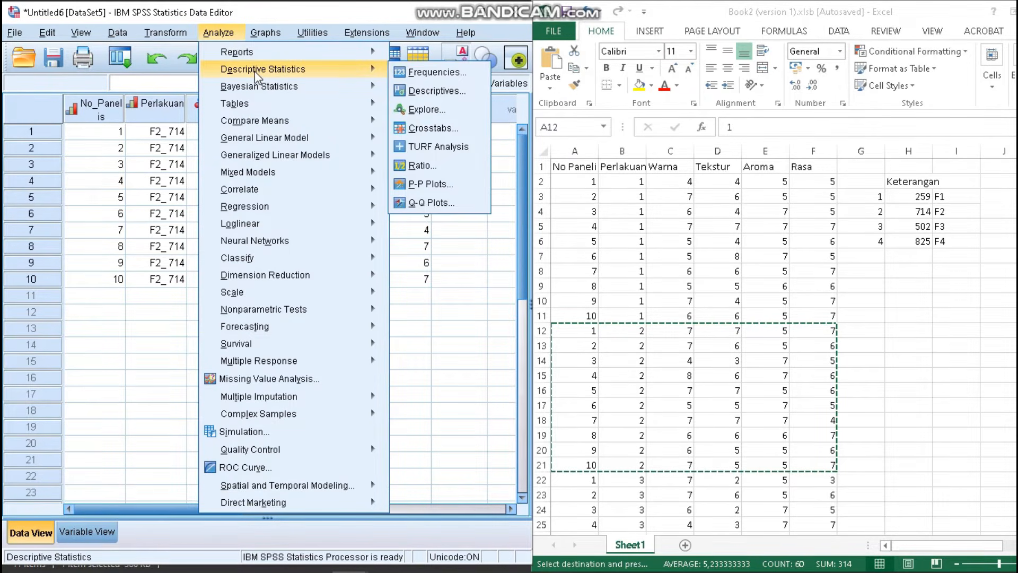
left_click(422, 73)
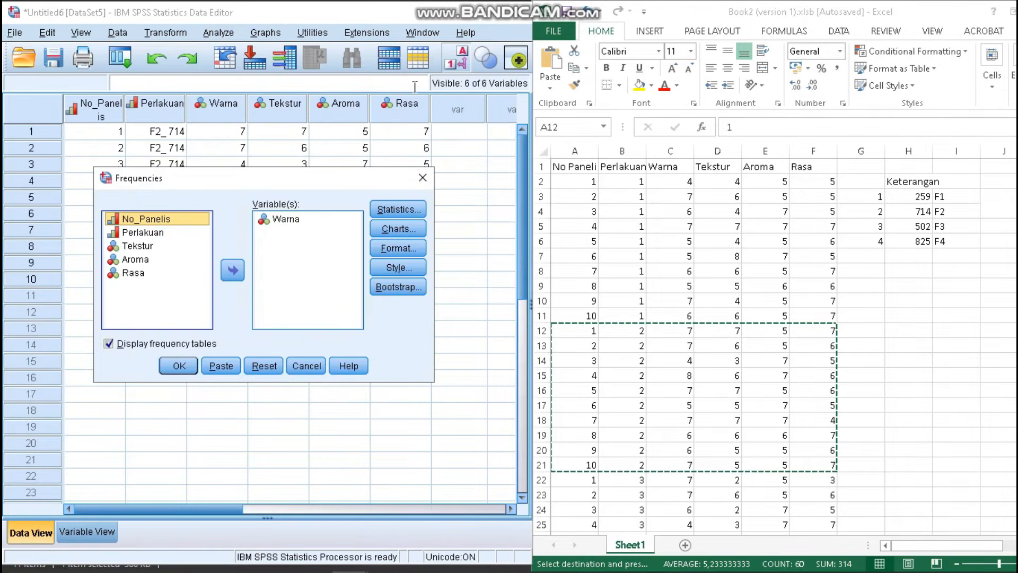
left_click(298, 218)
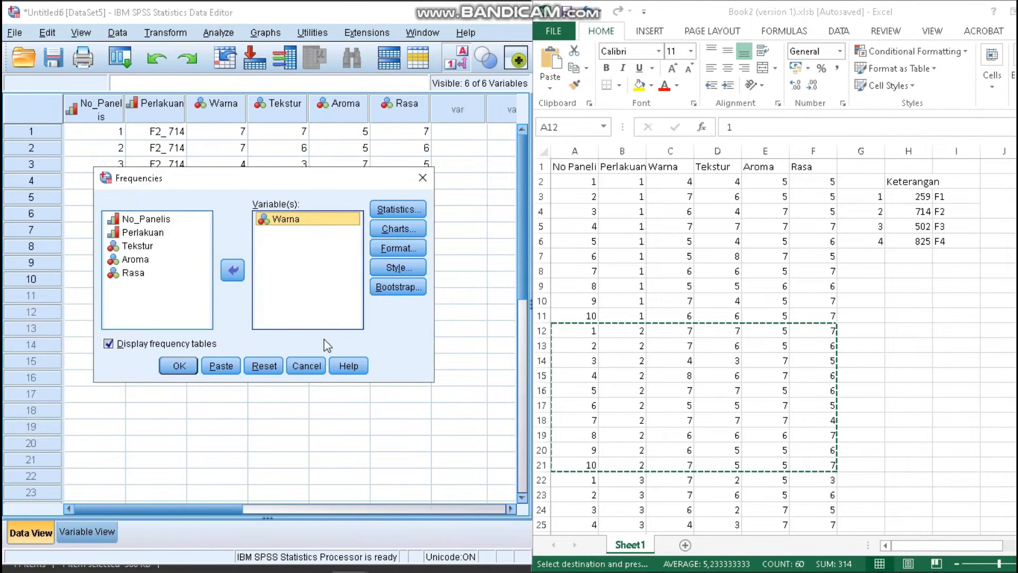
left_click(178, 365)
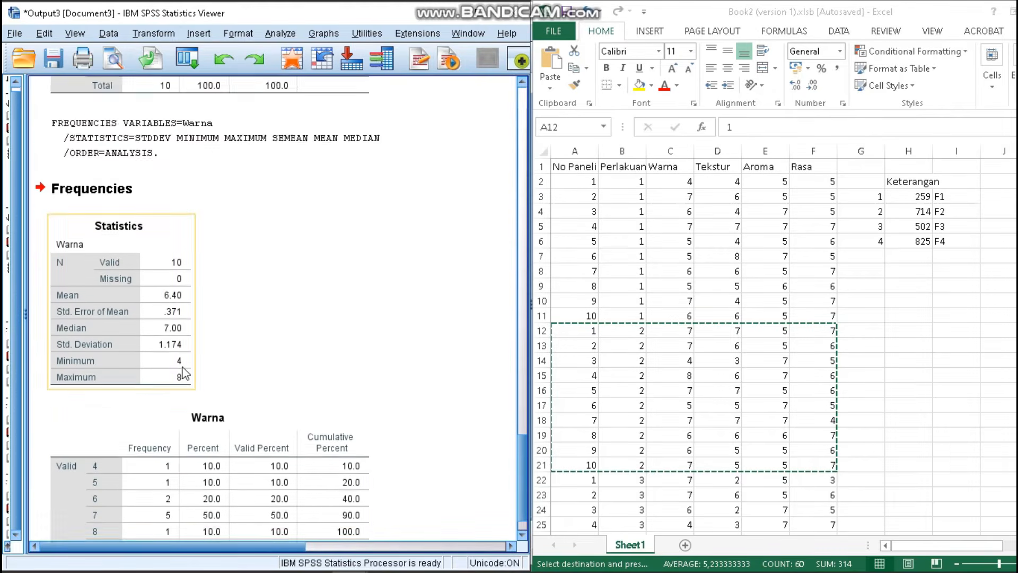
Step: Switch to the Word table and enter 6.40 ± 1.174 as the Warna value for F2
scroll(116, 363, "down", 1)
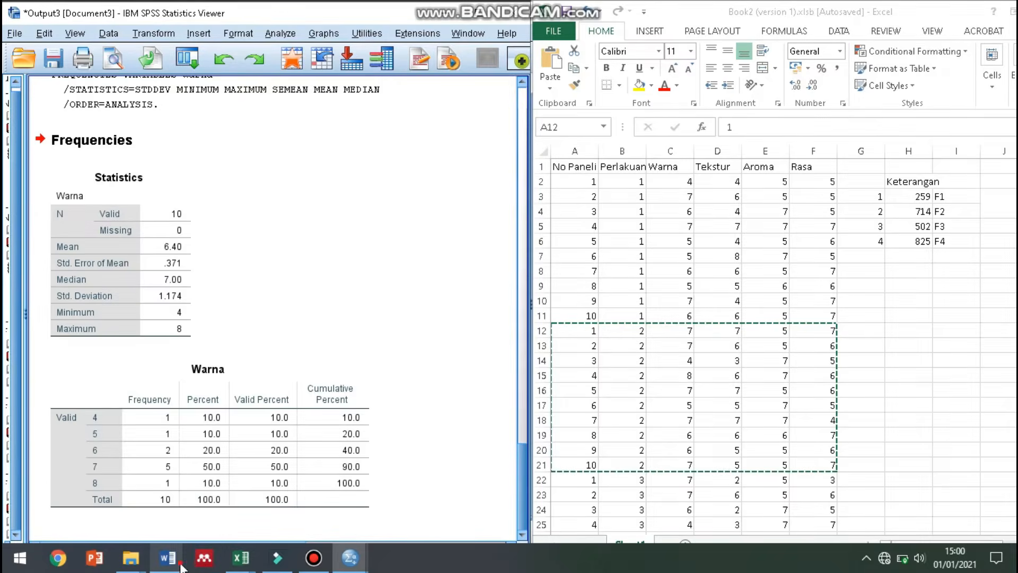
mouse_move(167, 557)
left_click(253, 501)
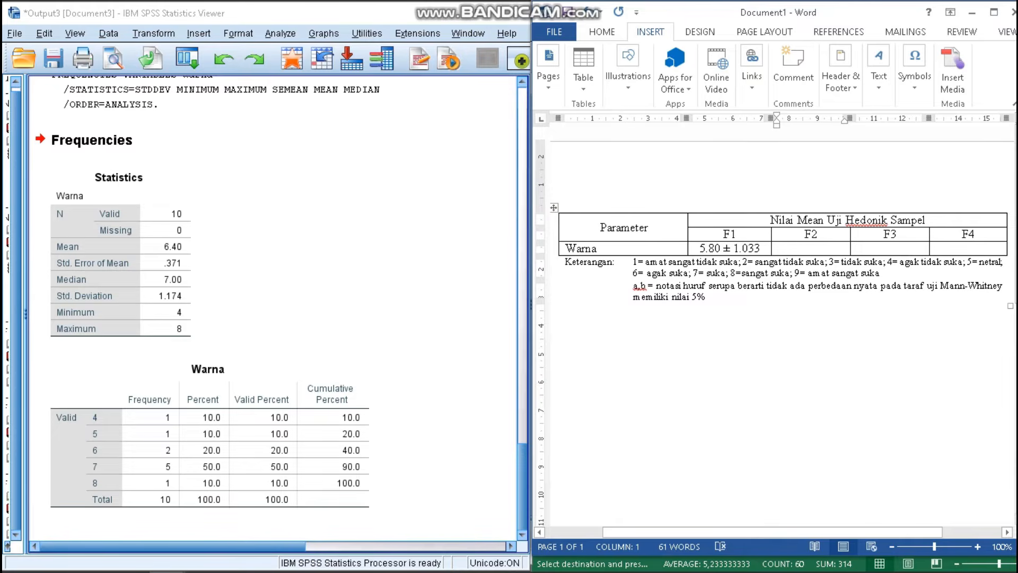
type("6.40")
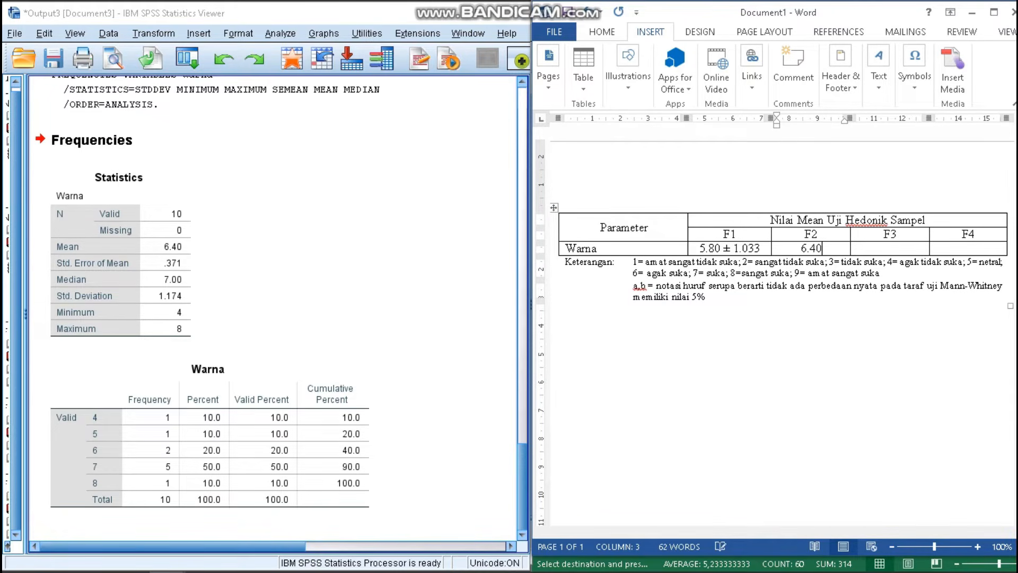
type("±")
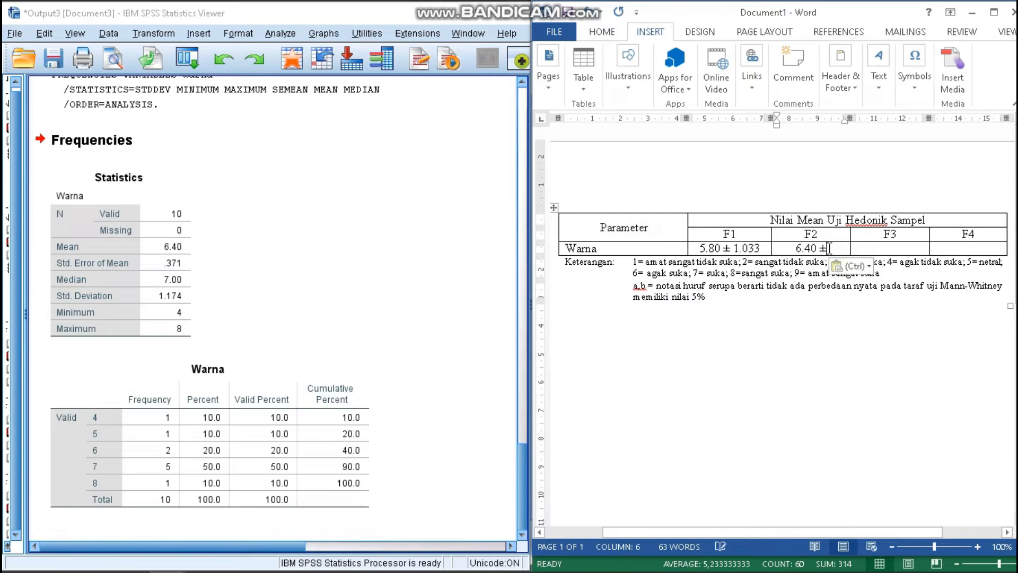
type("1.174")
left_click(833, 335)
left_click(444, 12)
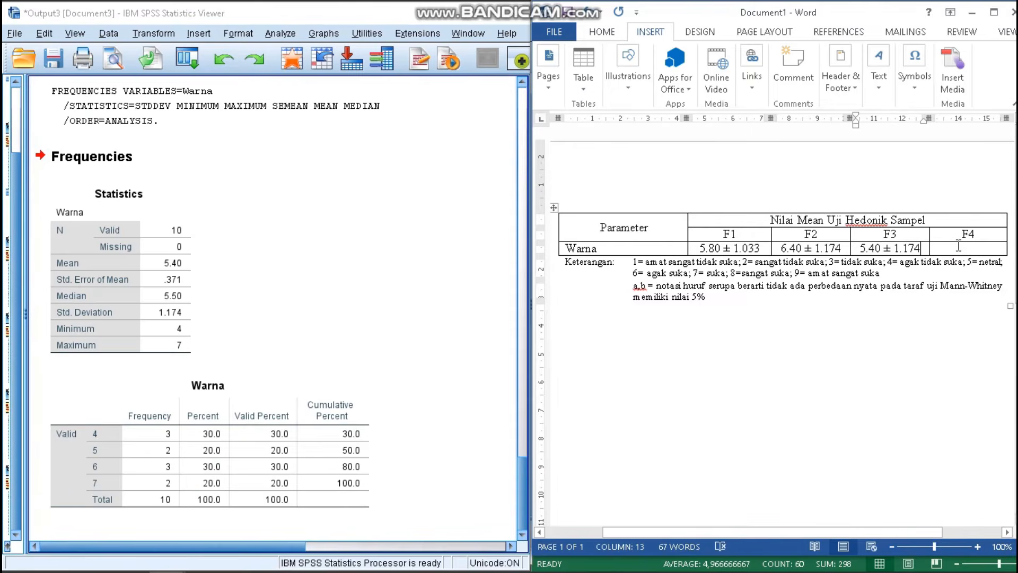
Step: Enter 6.40 ± 0.966 as the Warna value for F4, and check the Kruskal-Wallis ranks and test statistics in the SPSS output
left_click(957, 245)
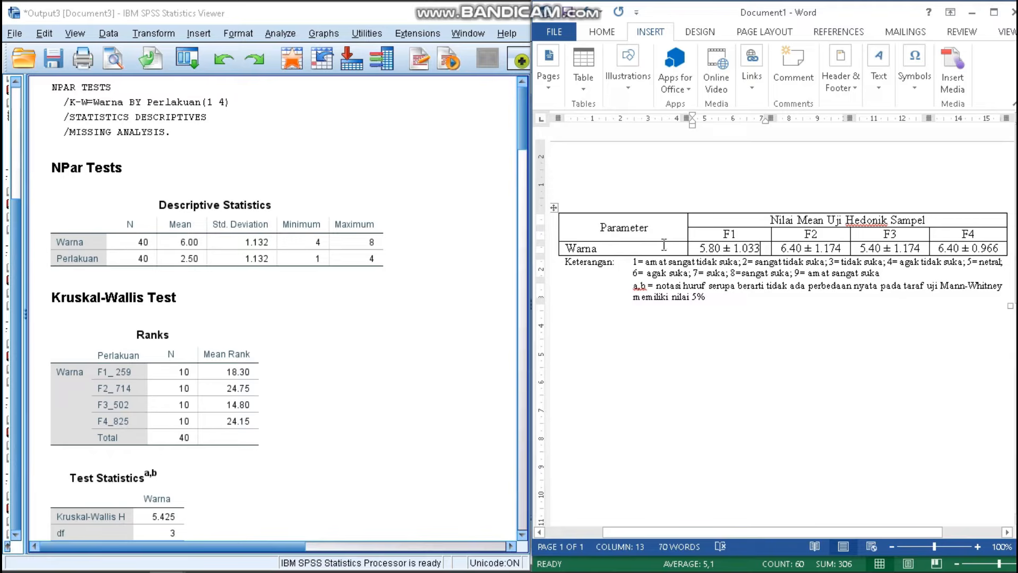
left_click(235, 435)
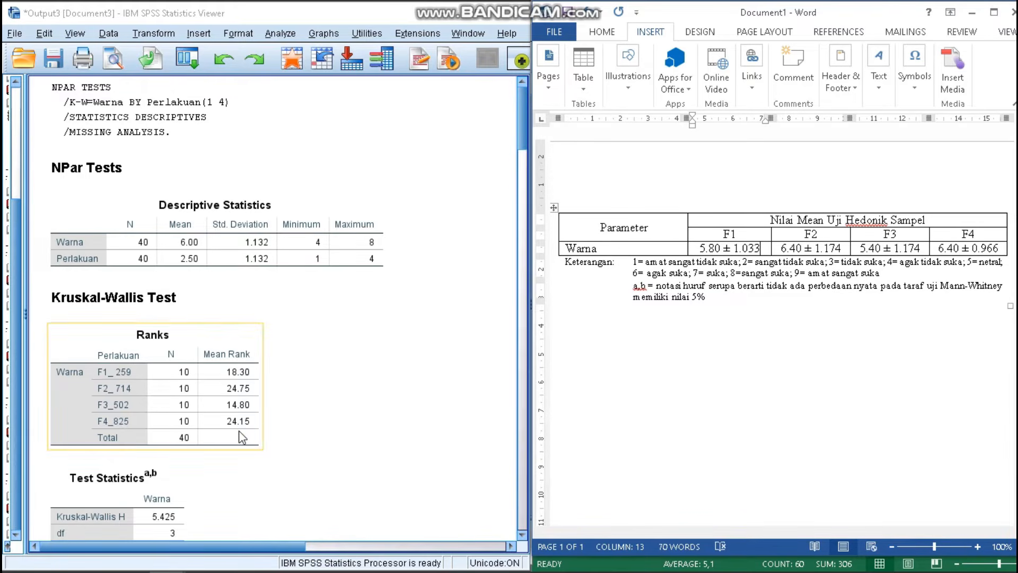
scroll(239, 432, "down", 3)
left_click(185, 435)
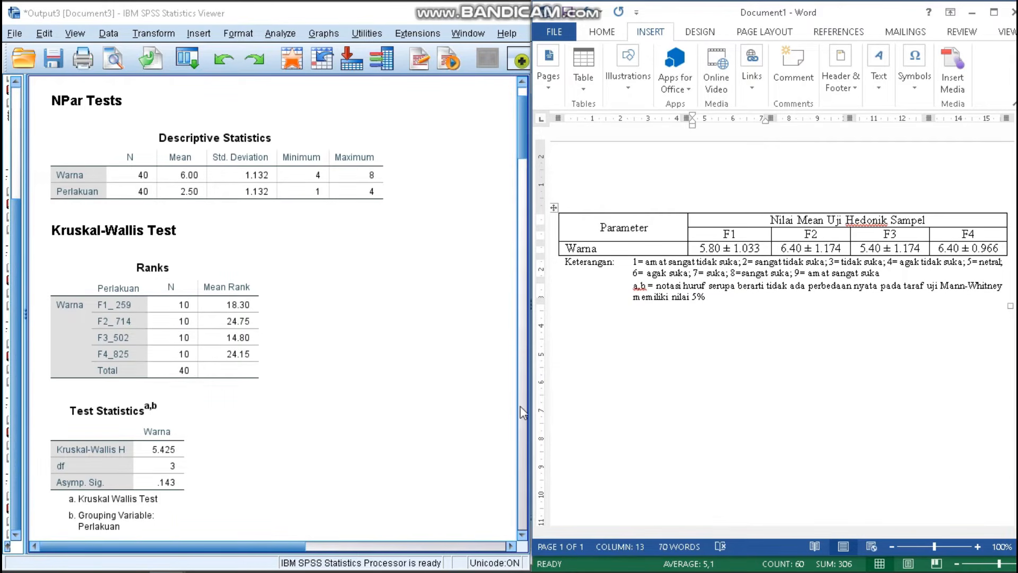
Step: Append the notation letter a to the Warna values of F1, F2, F3 and F4 in the Word table
left_click(765, 249)
type("a")
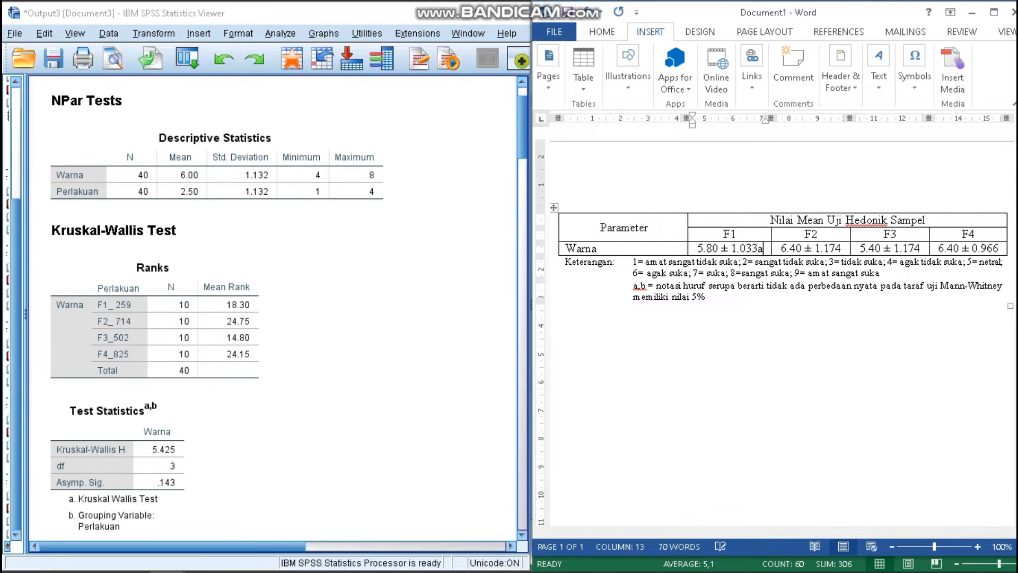
left_click(842, 249)
type("a")
left_click(925, 248)
type("a")
left_click(1000, 249)
type("a")
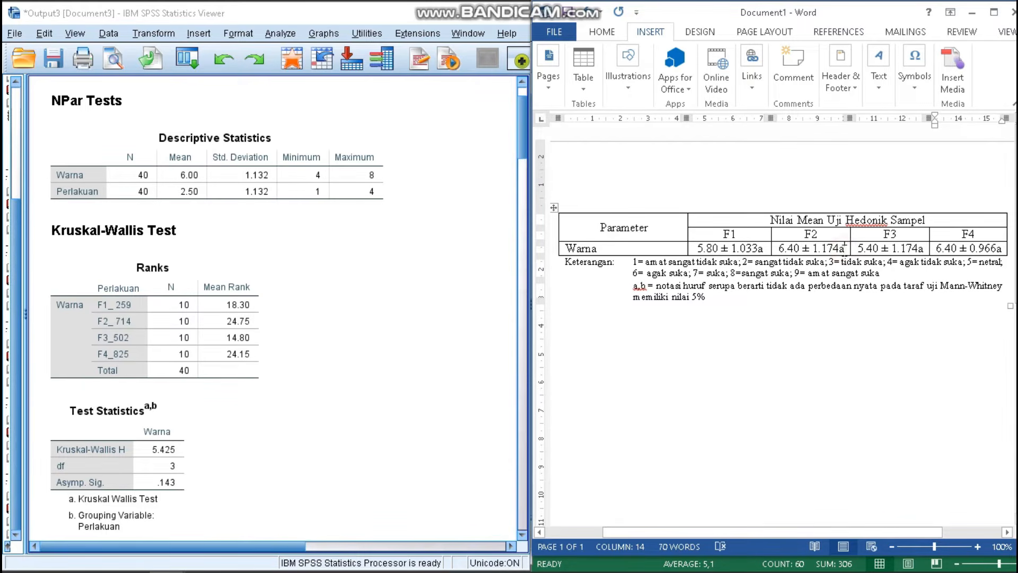
Step: Format the letter a after all four Warna values as superscript
left_click_drag(845, 247, 838, 247)
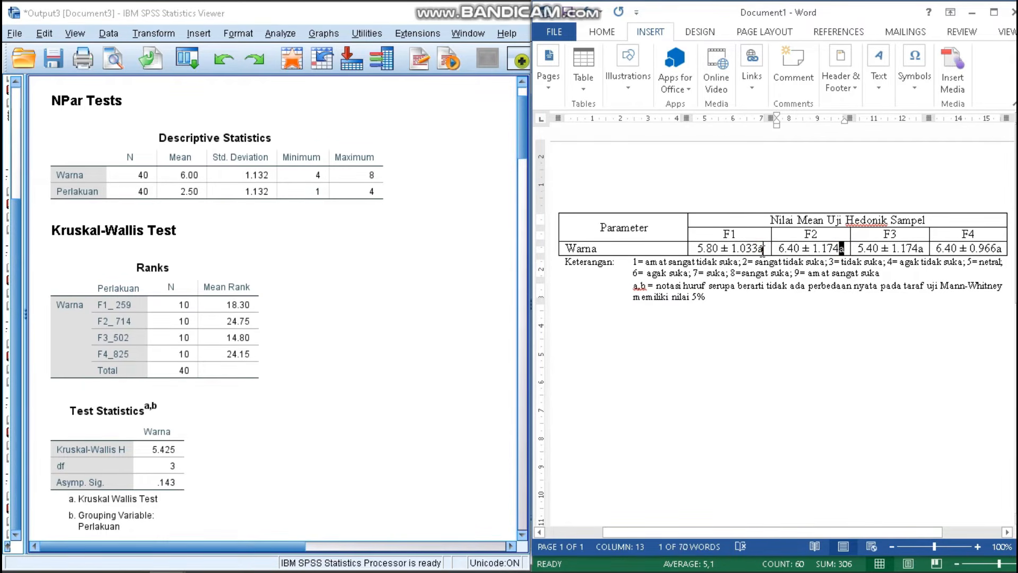
left_click_drag(763, 248, 758, 248, "ctrl")
left_click_drag(925, 248, 919, 247, "ctrl")
left_click_drag(1001, 248, 997, 247, "ctrl")
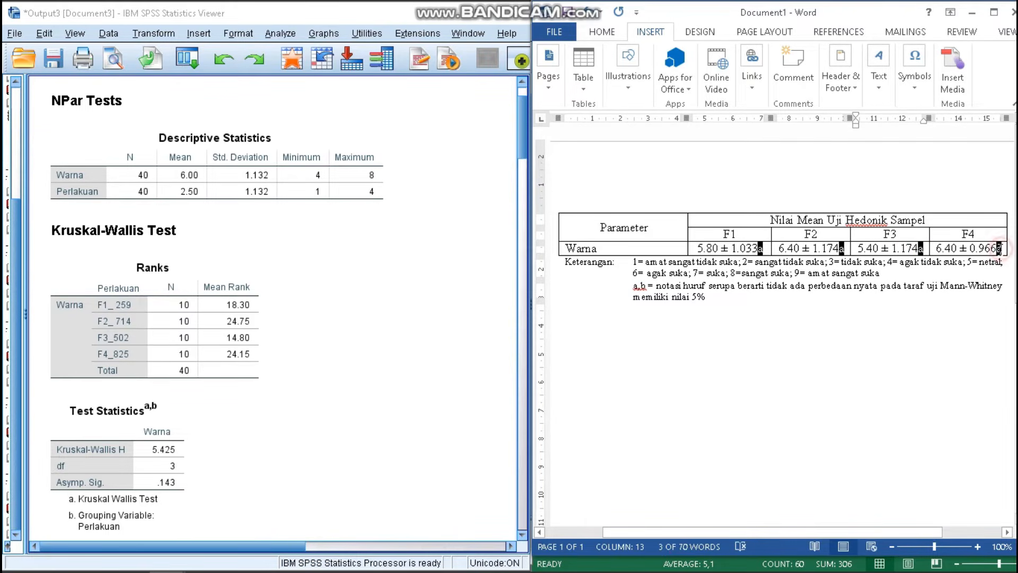
left_click(609, 33)
left_click(689, 69)
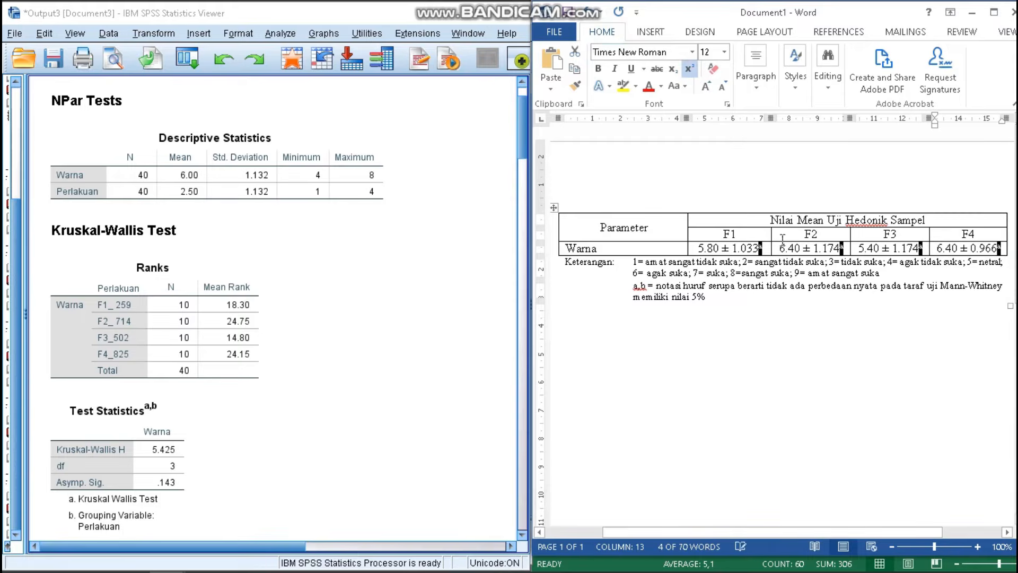
left_click(864, 273)
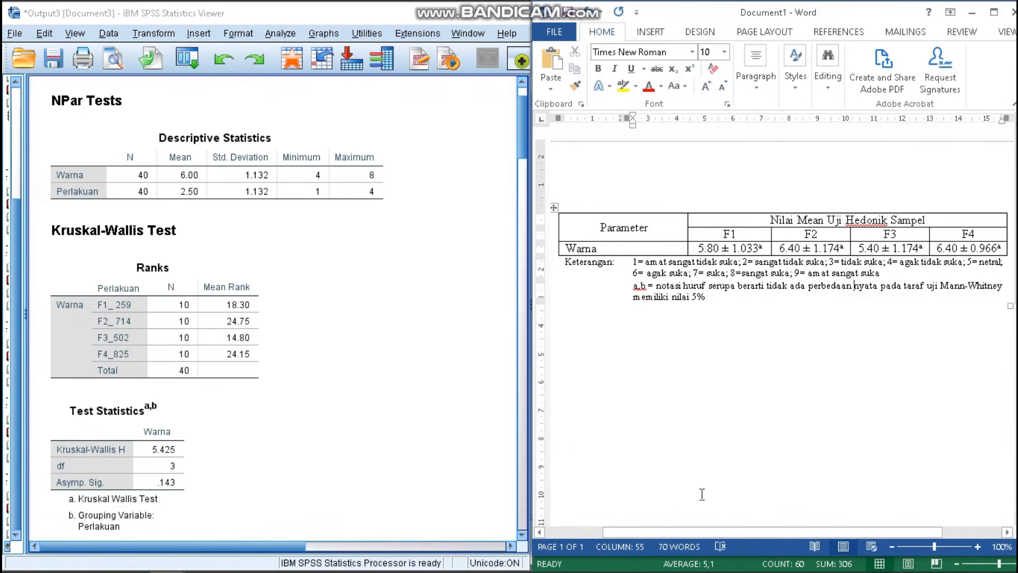
Step: Below the table, add the conclusion paragraph beginning "Hasil uji Kruskal Wallis parameter warna menunjukkan P>0.05, H0 diterima" and compare it with the SPSS test statistics
left_click(704, 352)
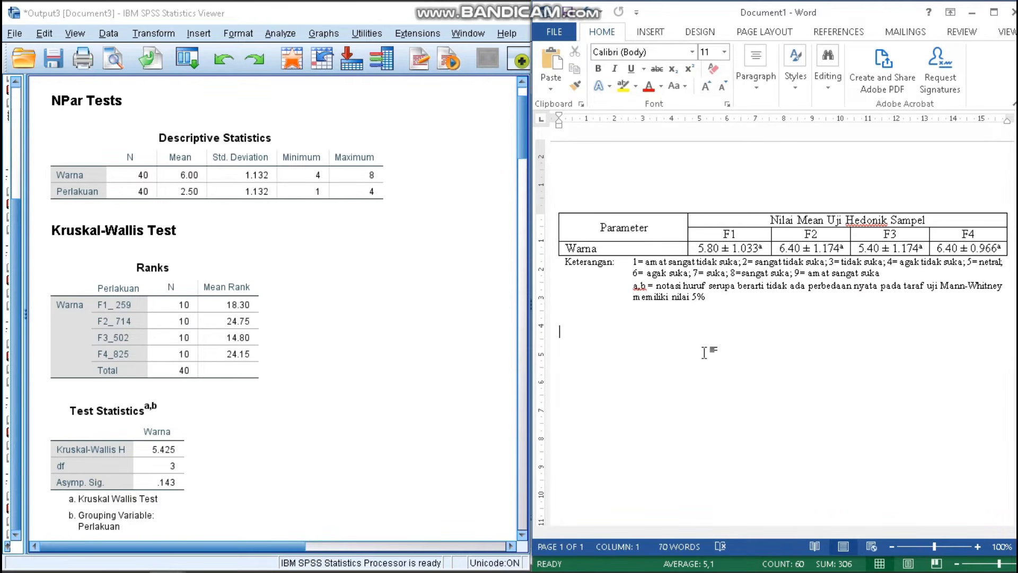
type("Hasil uji Kruskal Wallis parameter warna menunjukkan P>0.05, H0 diterima sehingga tidak ada perbedaan nyata perlakuan (F1, F2, F3, dan F4) terhadap warna tempe  kedelai dengan substitusi biji jali.")
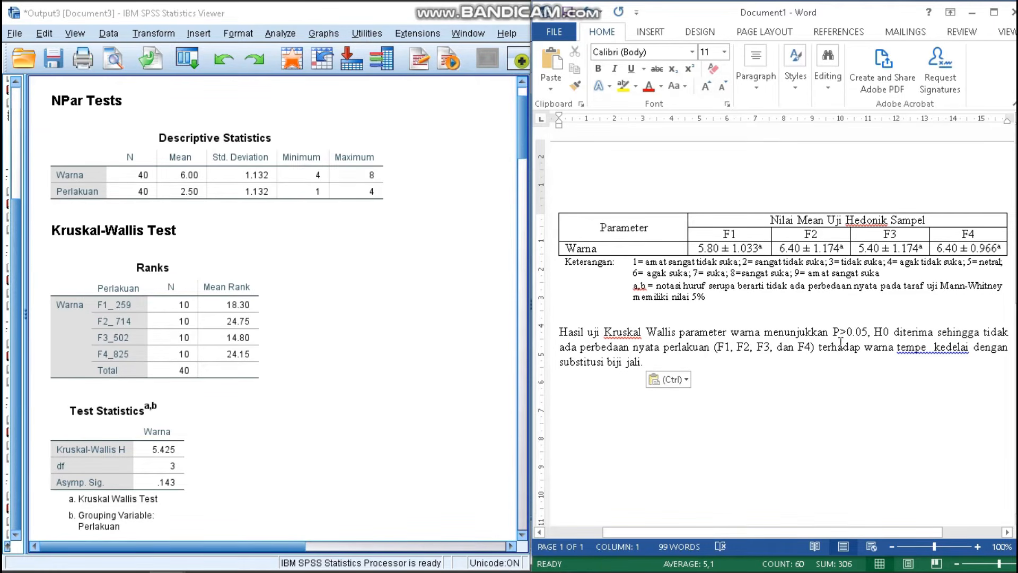
left_click(131, 485)
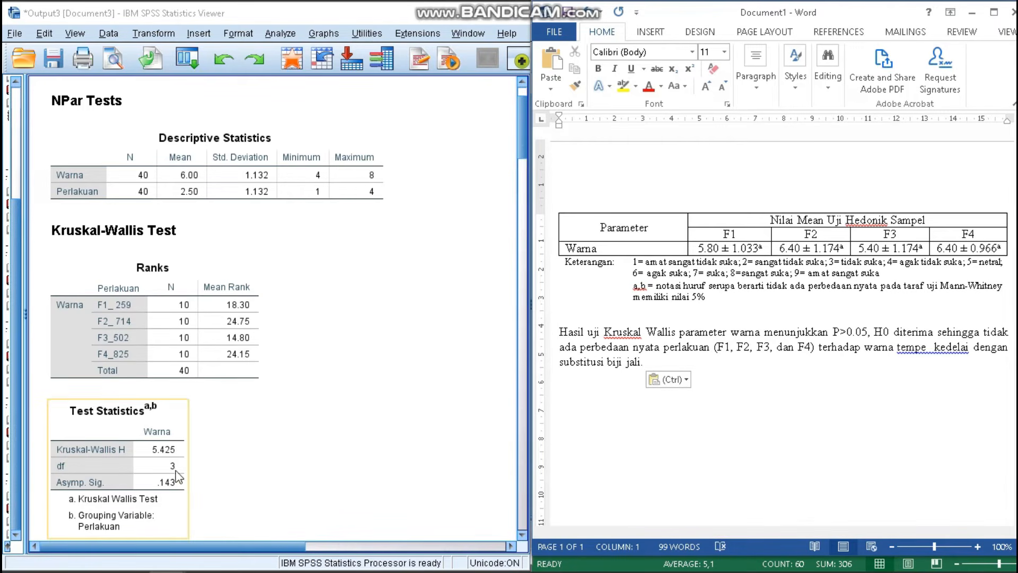
left_click(325, 496)
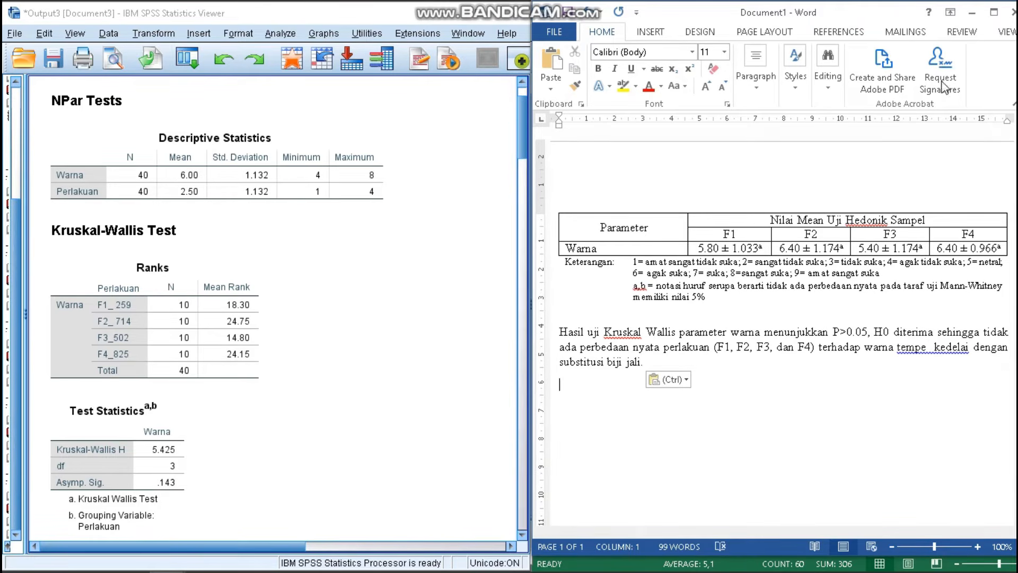
Step: Maximize the Word document and insert a Radar with Markers chart below the conclusion paragraph
left_click(997, 13)
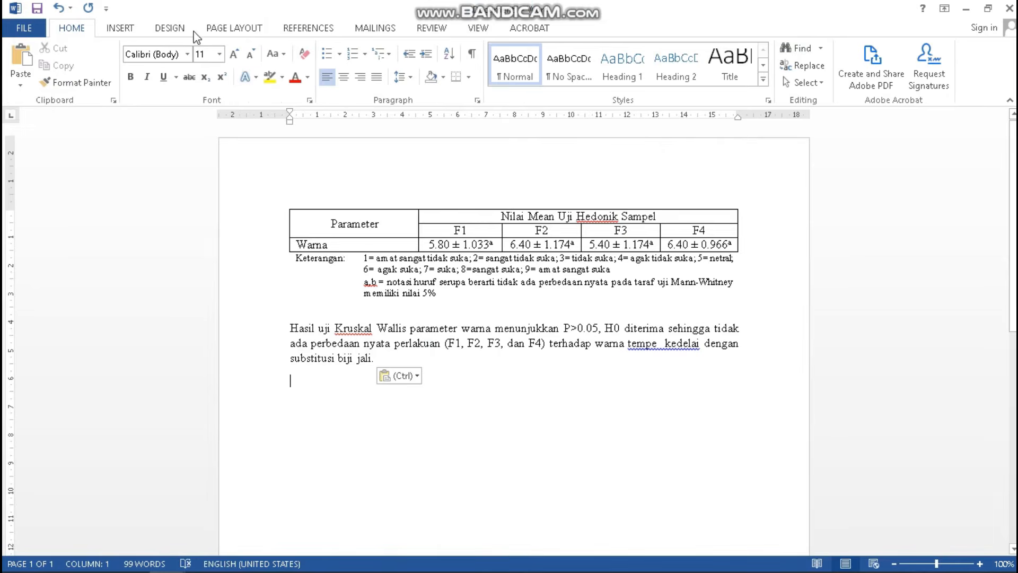
left_click(129, 30)
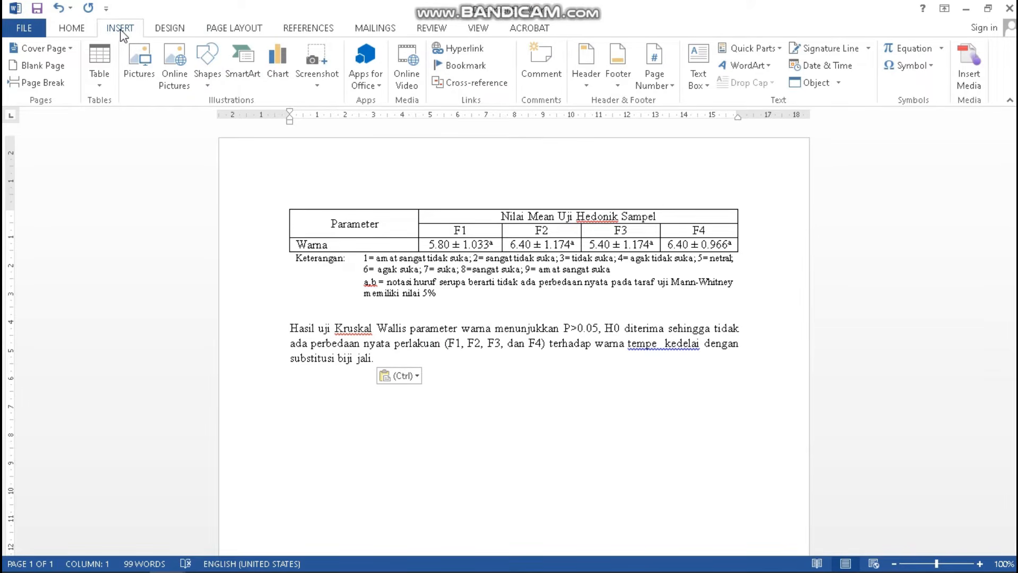
left_click(276, 75)
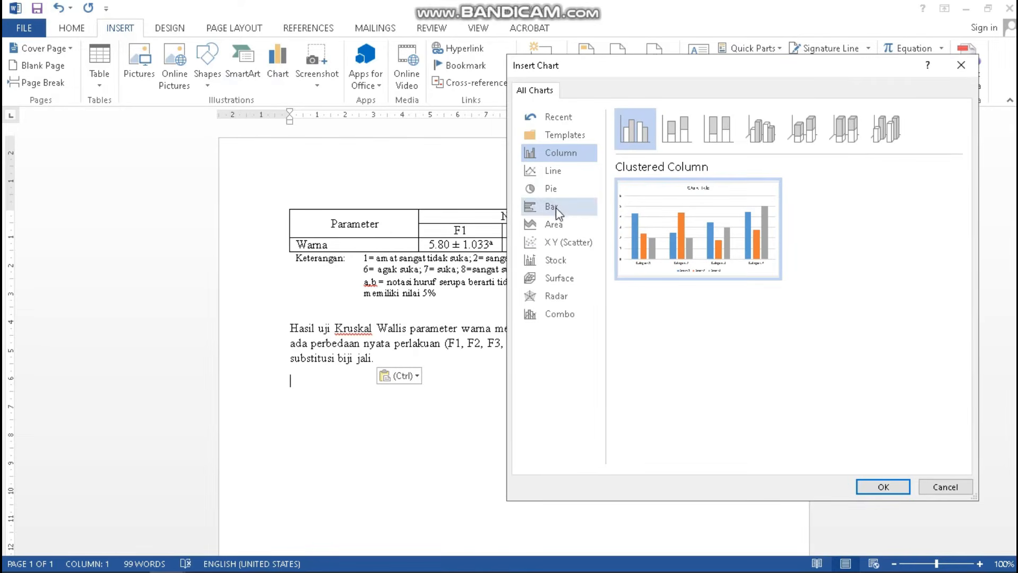
left_click(555, 297)
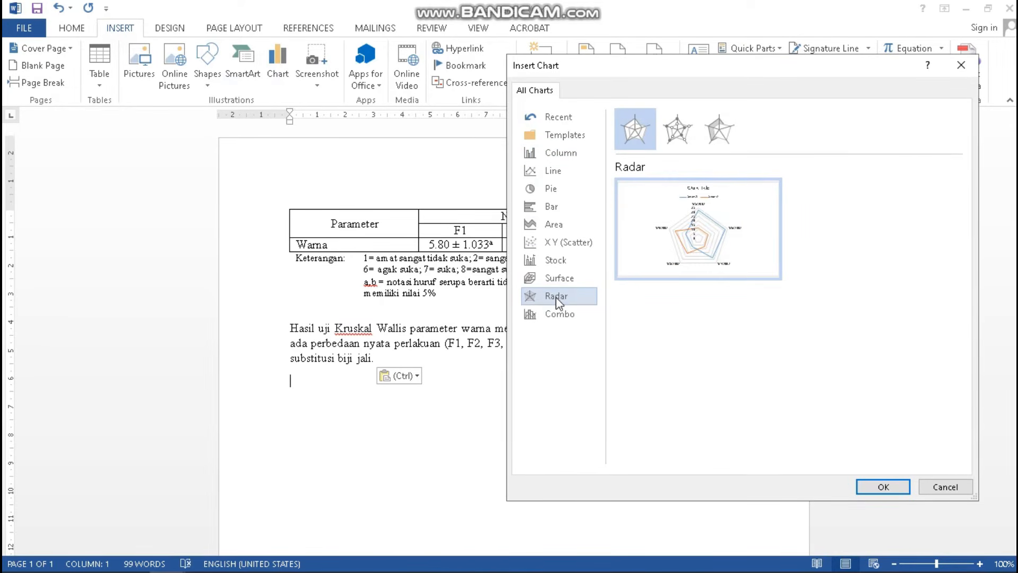
left_click(681, 140)
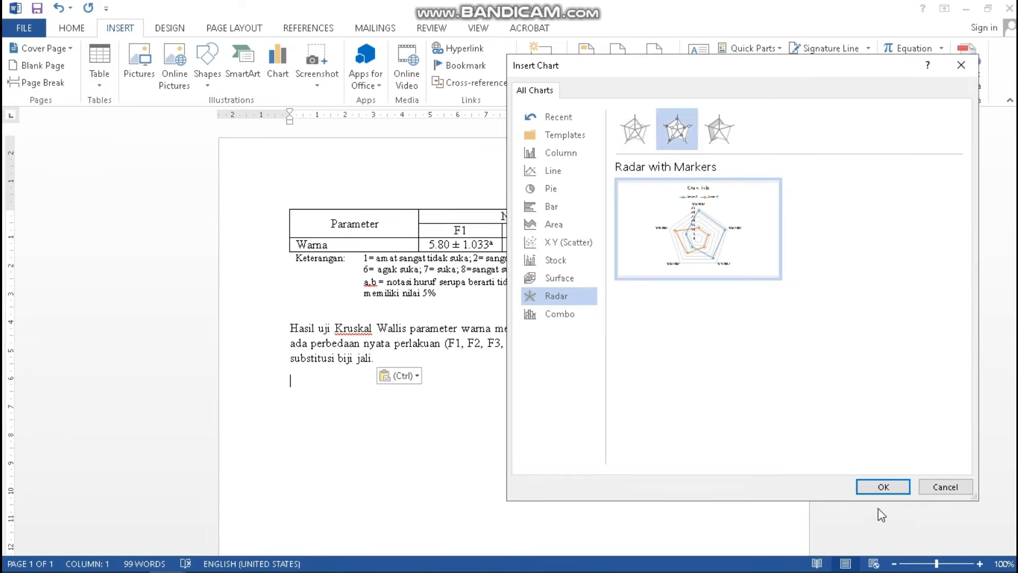
left_click(875, 487)
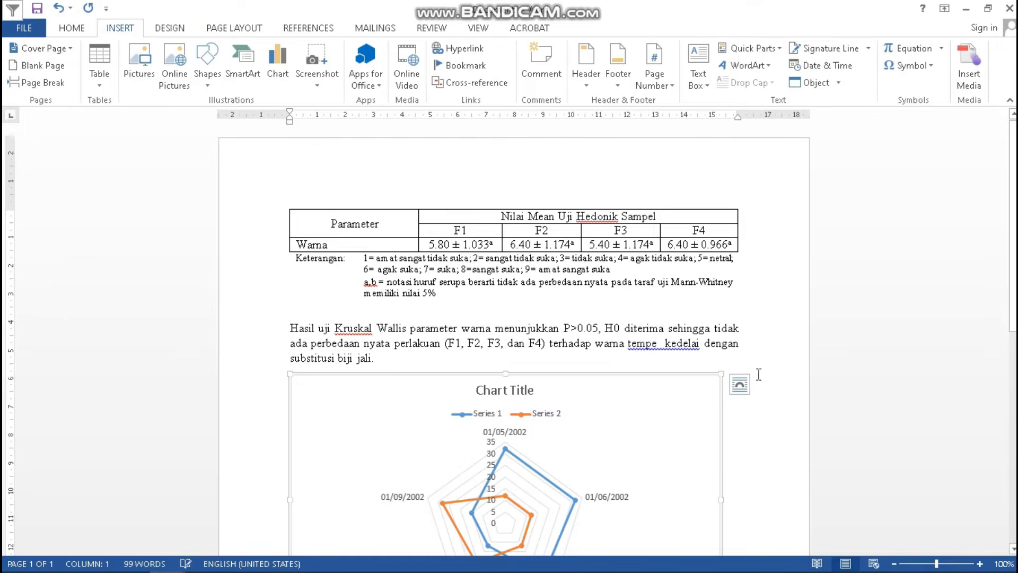
Step: Move the chart data sheet below the document table and rename the Series 1 column as Warna
left_click_drag(552, 83, 566, 263)
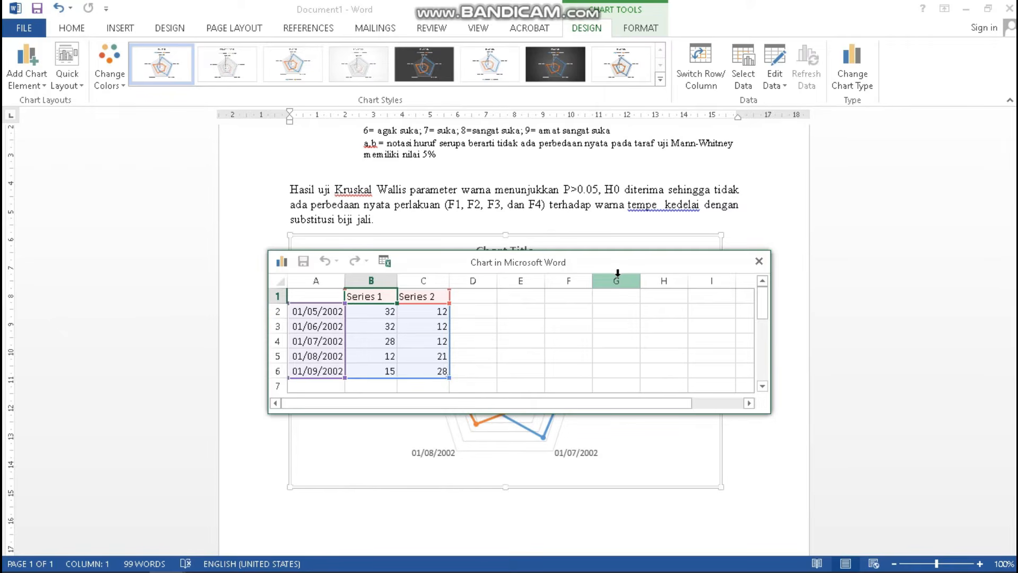
type("Warna")
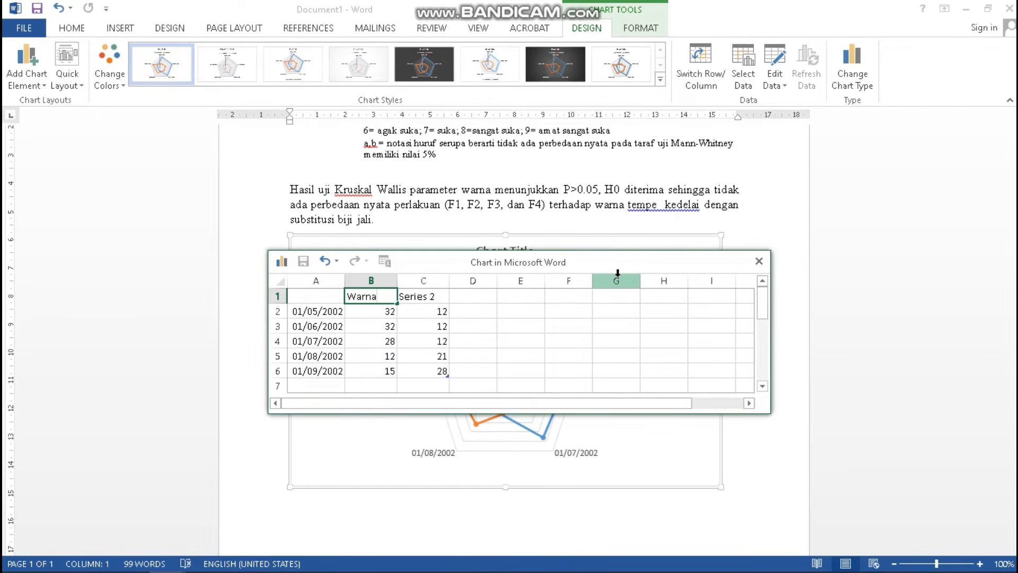
left_click(841, 254)
scroll(853, 254, "up", 3)
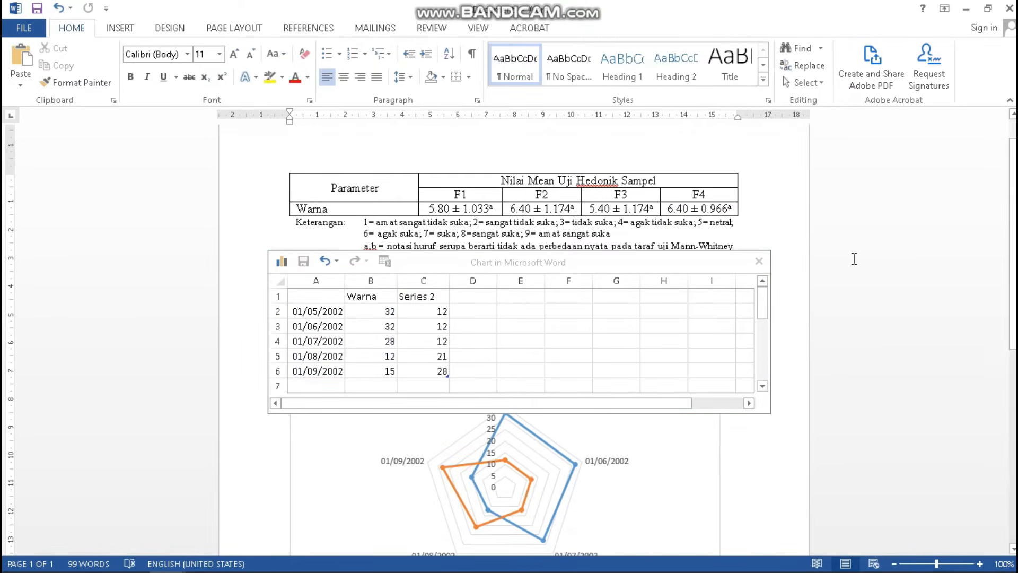
Step: Replace the first four category dates in the chart data with the labels F1, F2, F3 and F4
left_click(321, 312)
type("F1")
left_click(320, 325)
type("F2")
key("Return")
type("F")
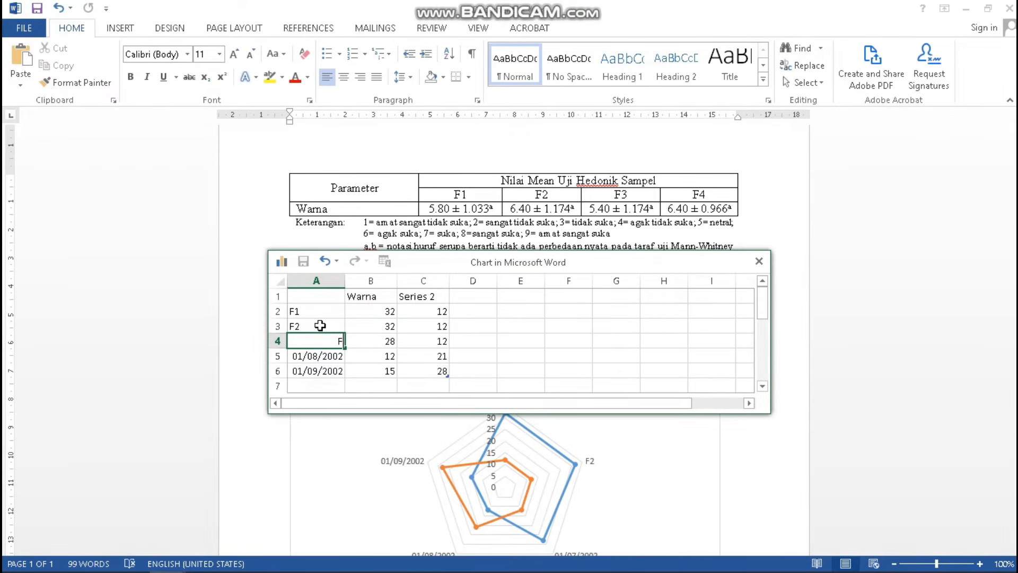
type("3")
key("Return")
type("F4")
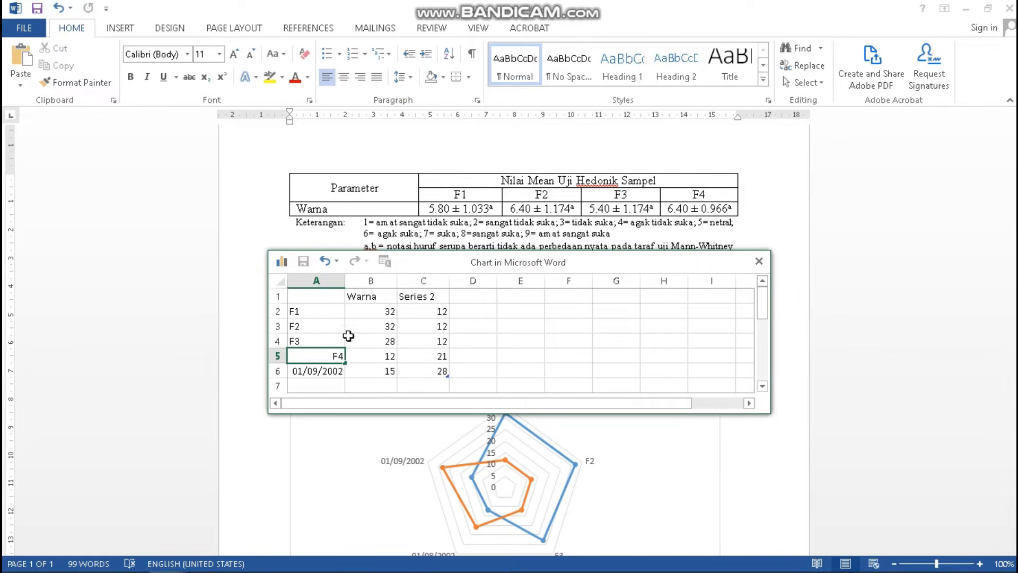
Step: Enter the Warna means in the chart data: 5,8 for F1, 6,4 for F2, 5,4 for F3 and 6,4 for F4
left_click(373, 326)
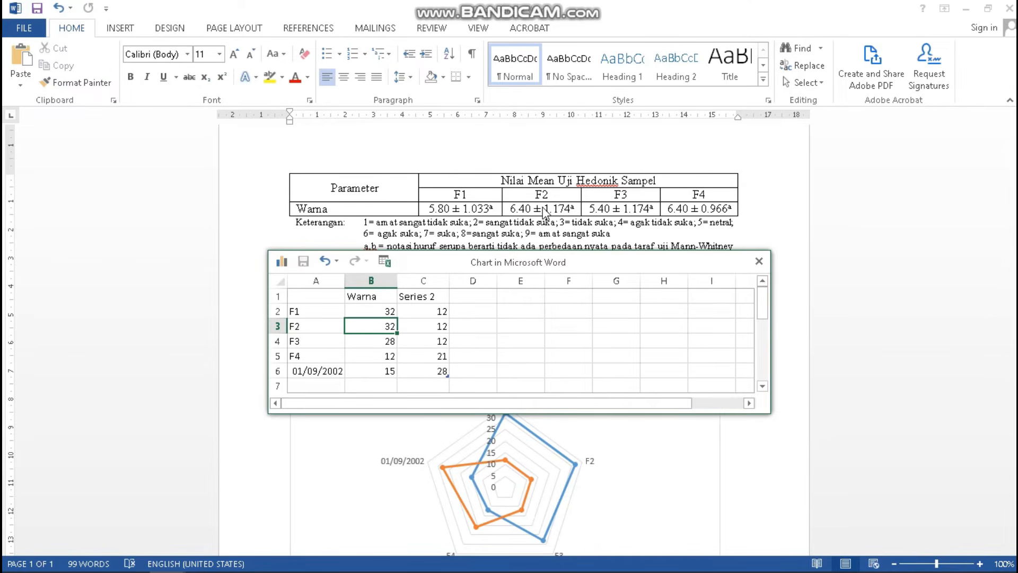
left_click(379, 312)
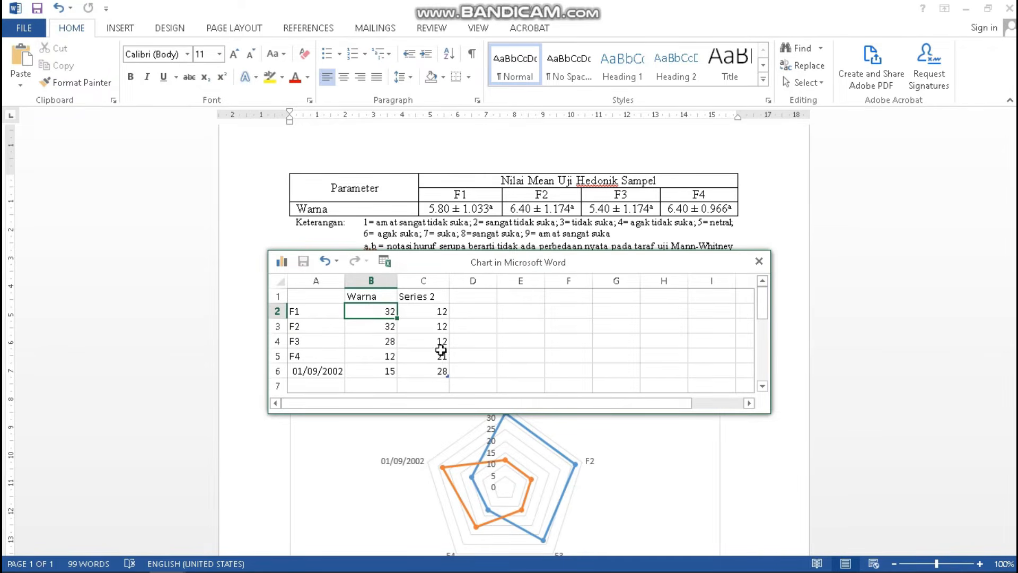
type("5,8")
key("Return")
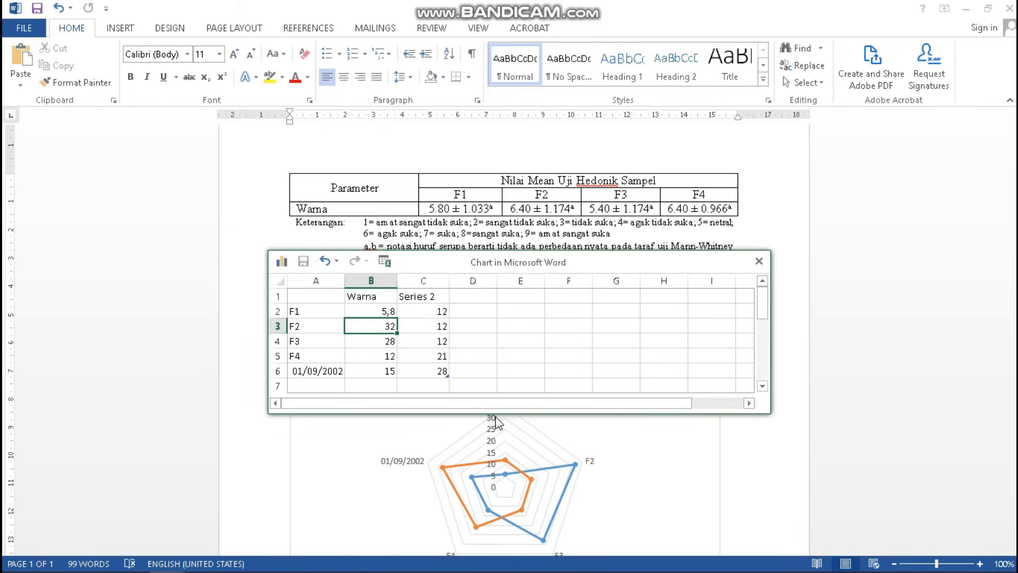
type("6,4")
key("Return")
type("5,40")
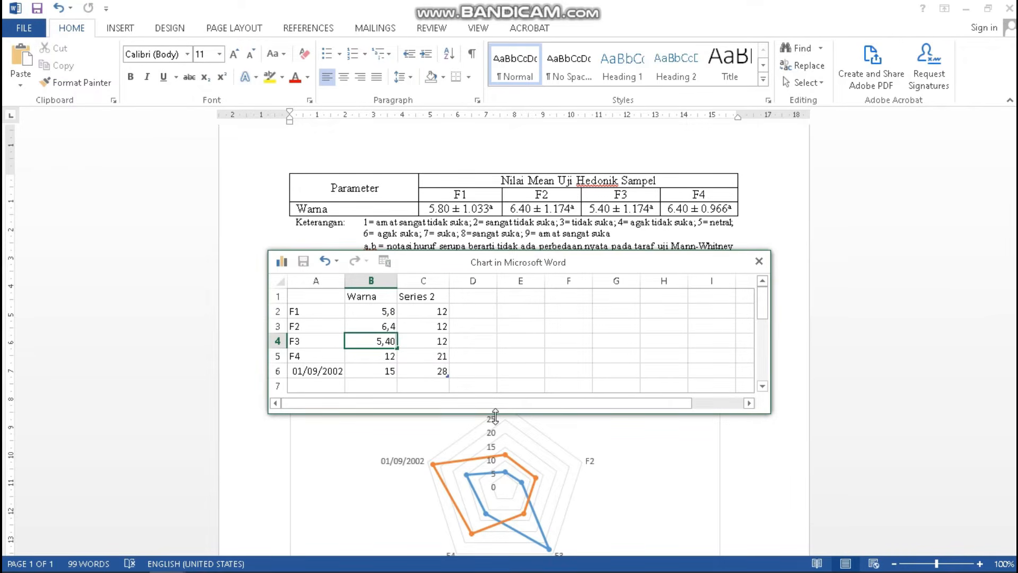
key("Return")
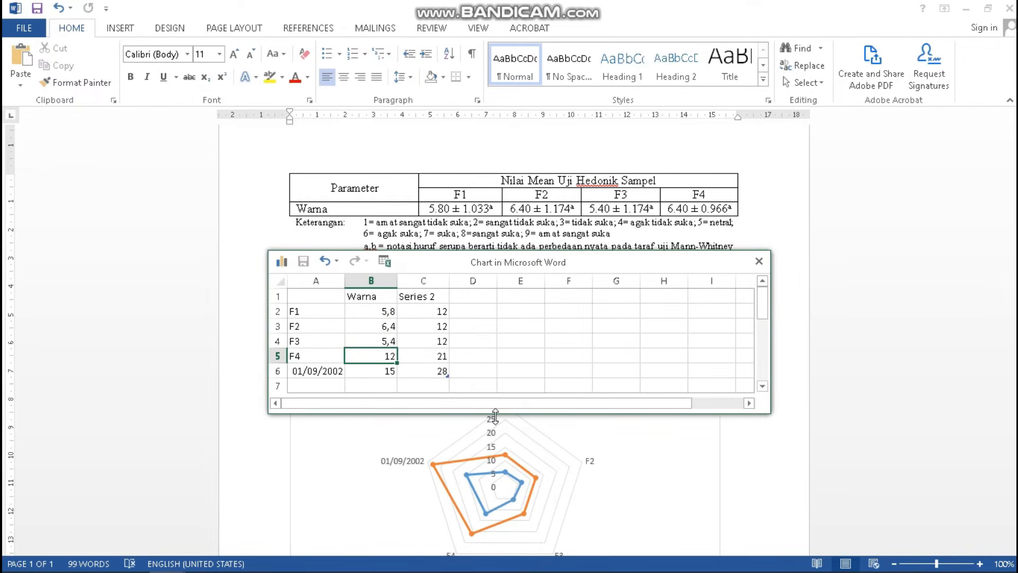
type("6,40")
key("Return")
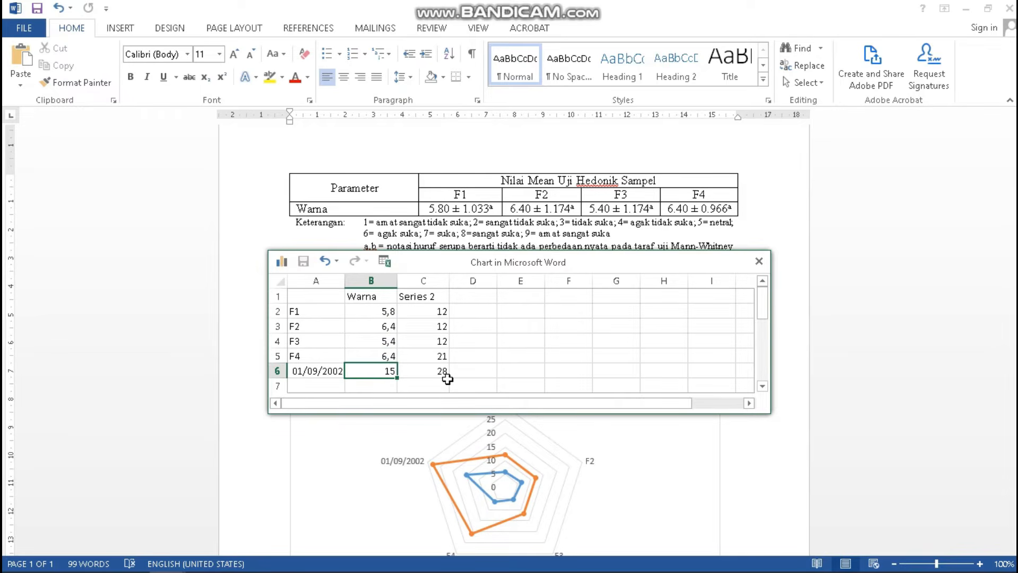
Step: Clear the Series 2 column and the leftover 01/09/2002 row from the chart data
left_click_drag(444, 374, 441, 375)
left_click(358, 340)
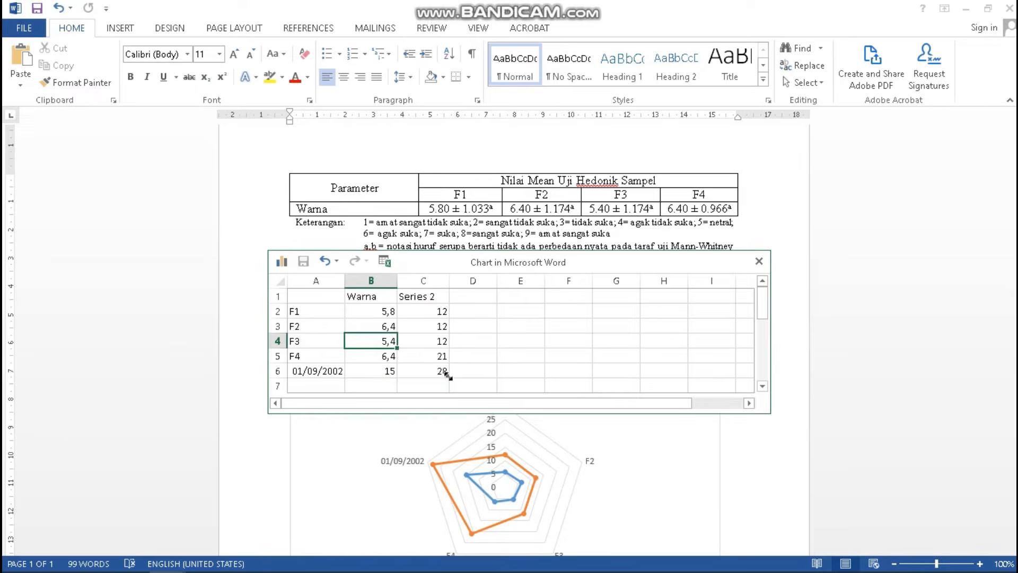
left_click_drag(426, 295, 428, 376)
key("Delete")
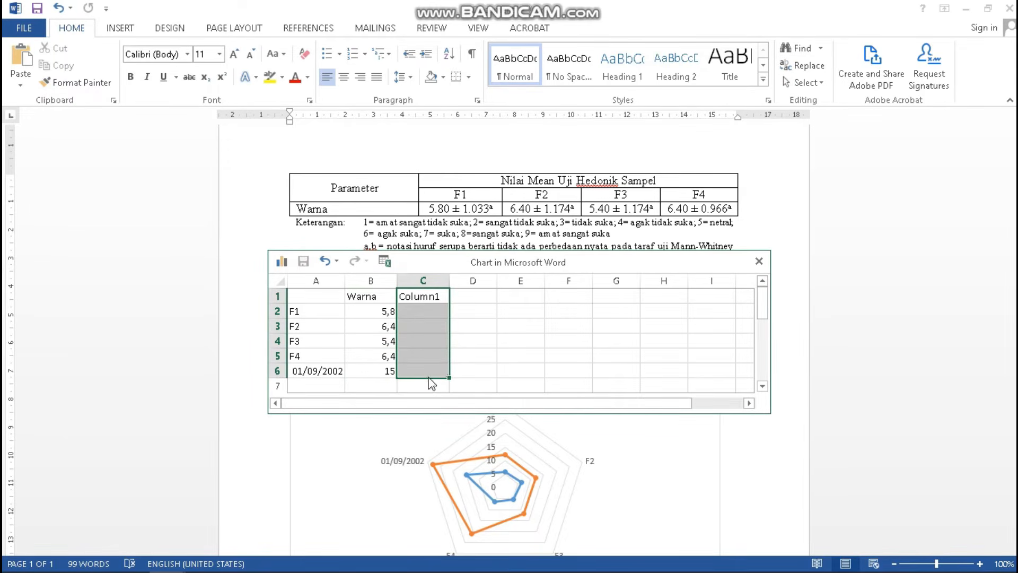
left_click_drag(294, 371, 424, 371)
key("Delete")
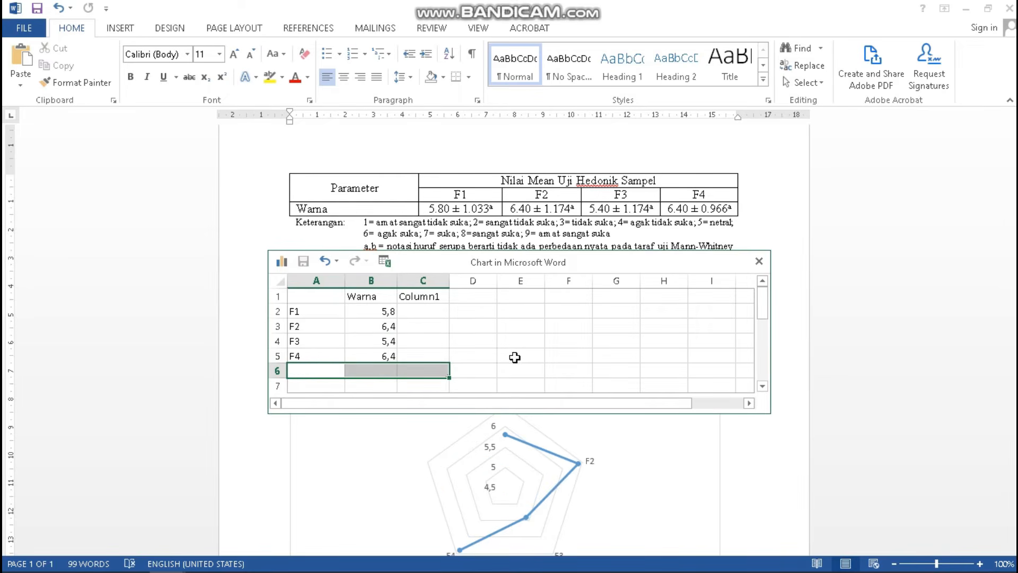
Step: Shrink the chart data range to end at the F4 row and close the data sheet
left_click_drag(449, 379, 447, 365)
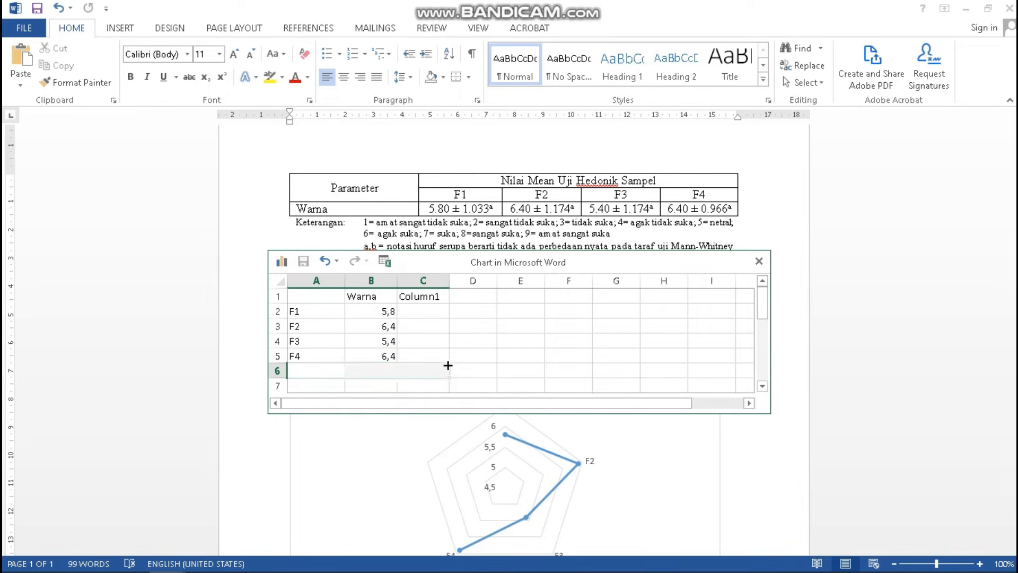
left_click(459, 383)
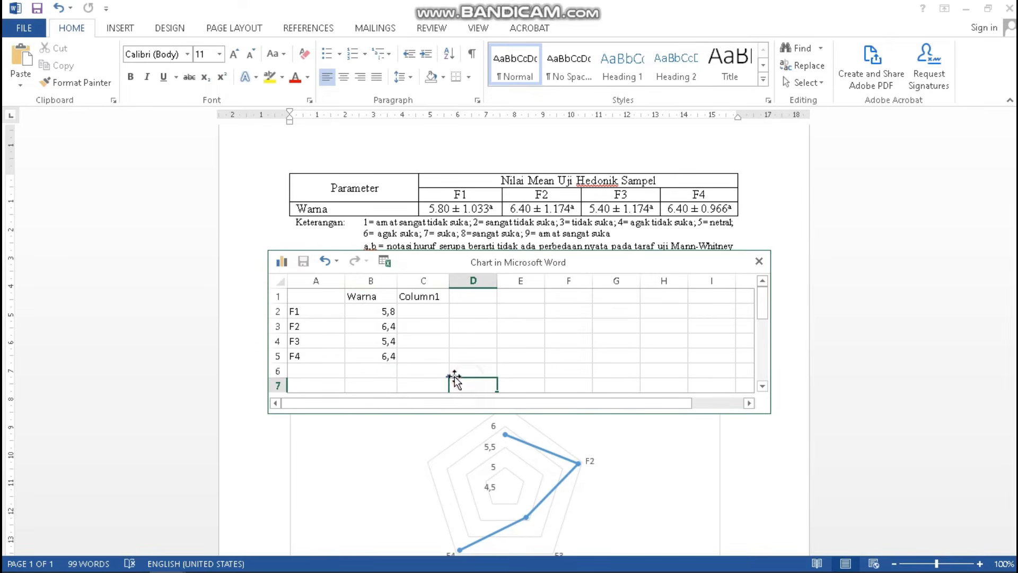
left_click_drag(448, 376, 443, 359)
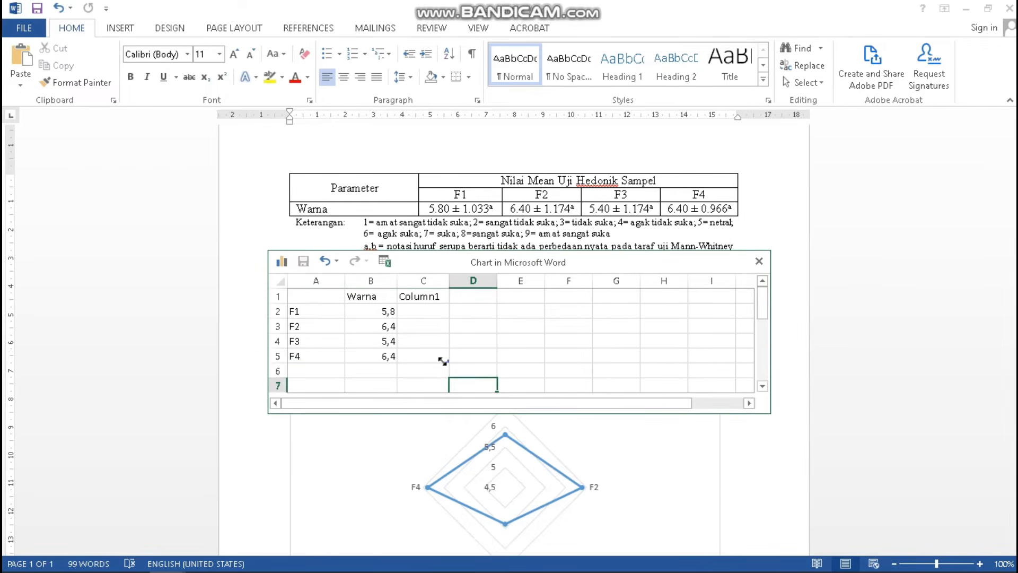
left_click(551, 339)
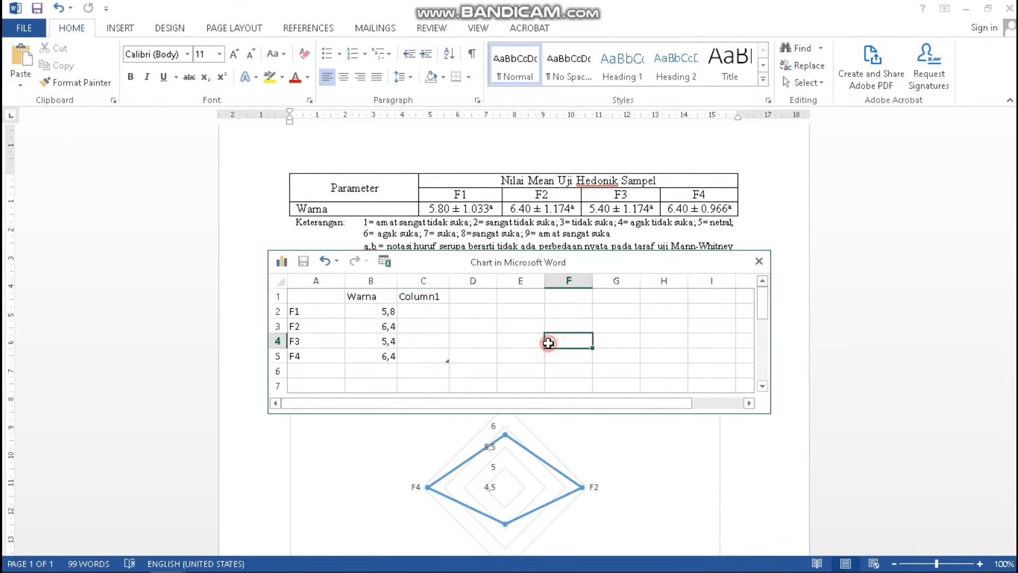
left_click(757, 267)
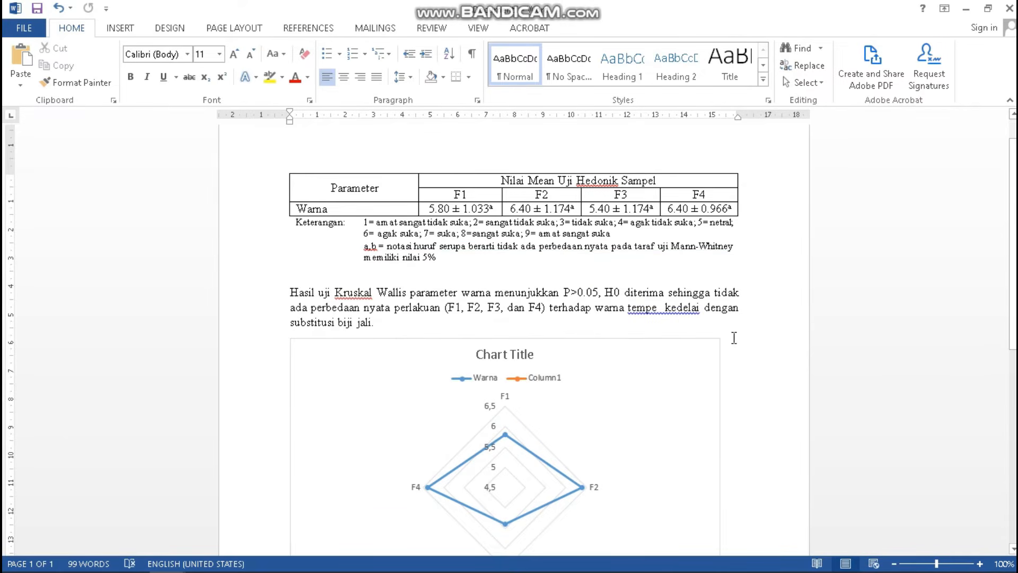
Step: Delete the Column1 entry from the radar chart's legend
left_click(733, 337)
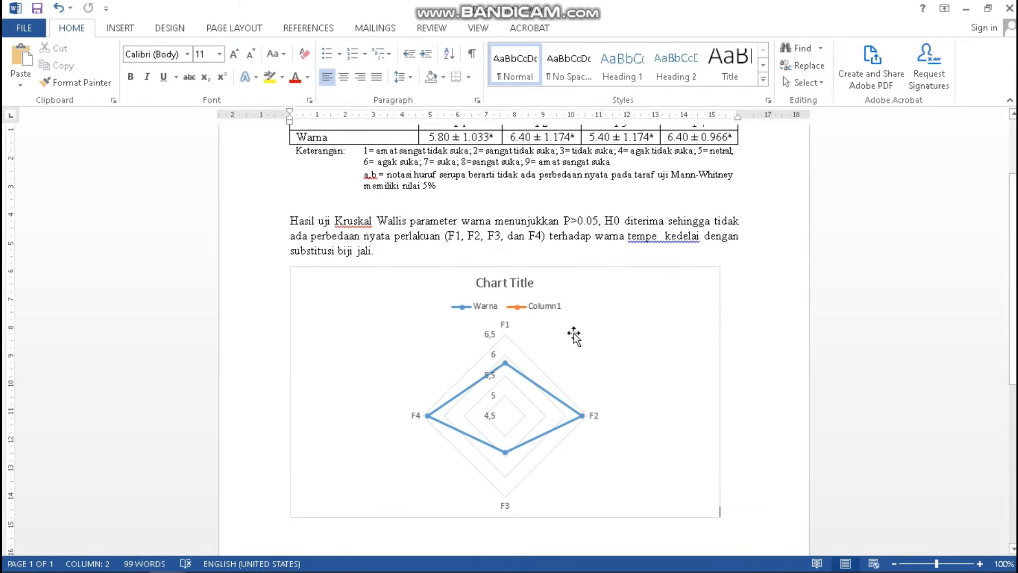
left_click(550, 309)
left_click(552, 309)
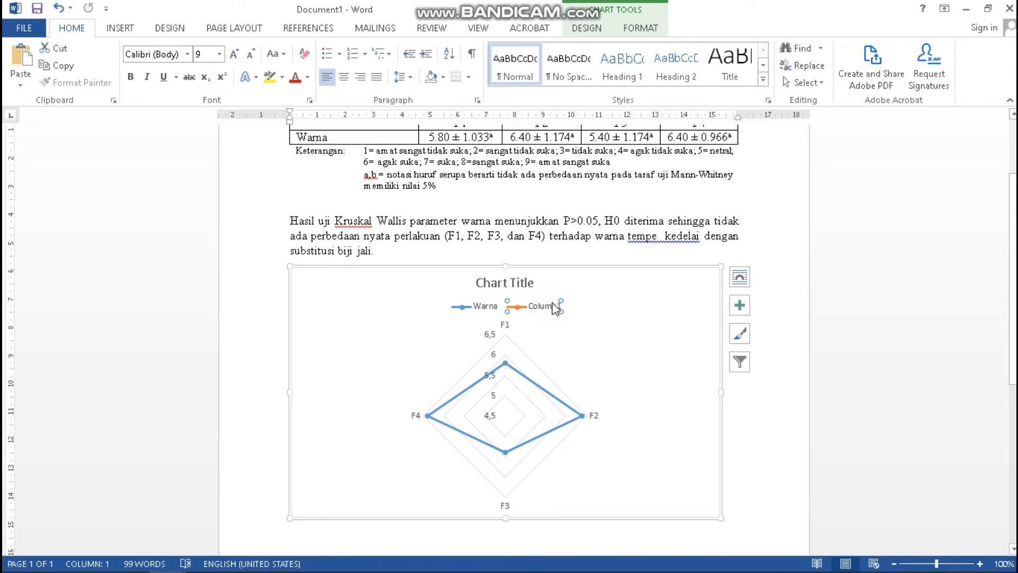
key("Delete")
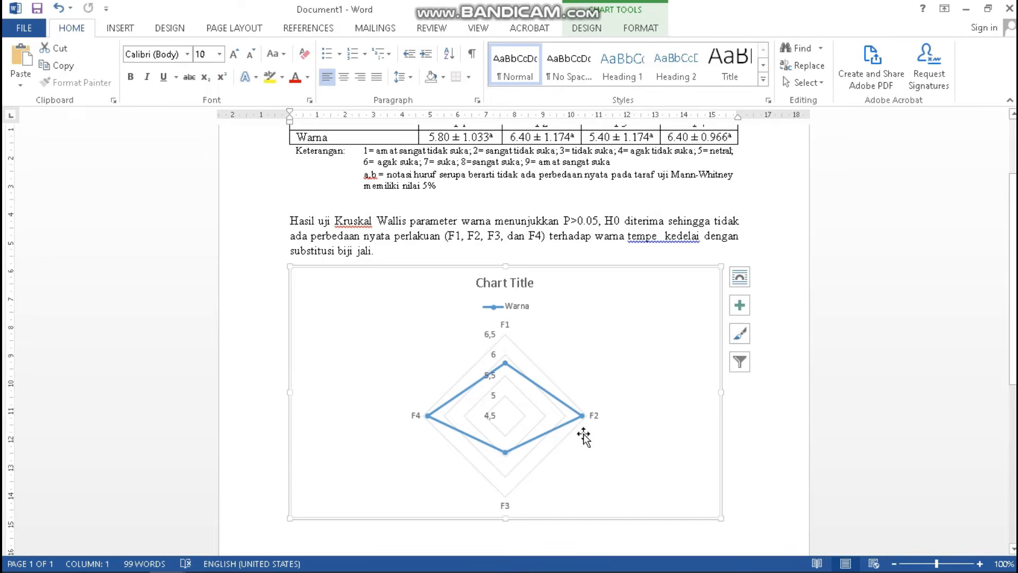
scroll(583, 436, "up", 1)
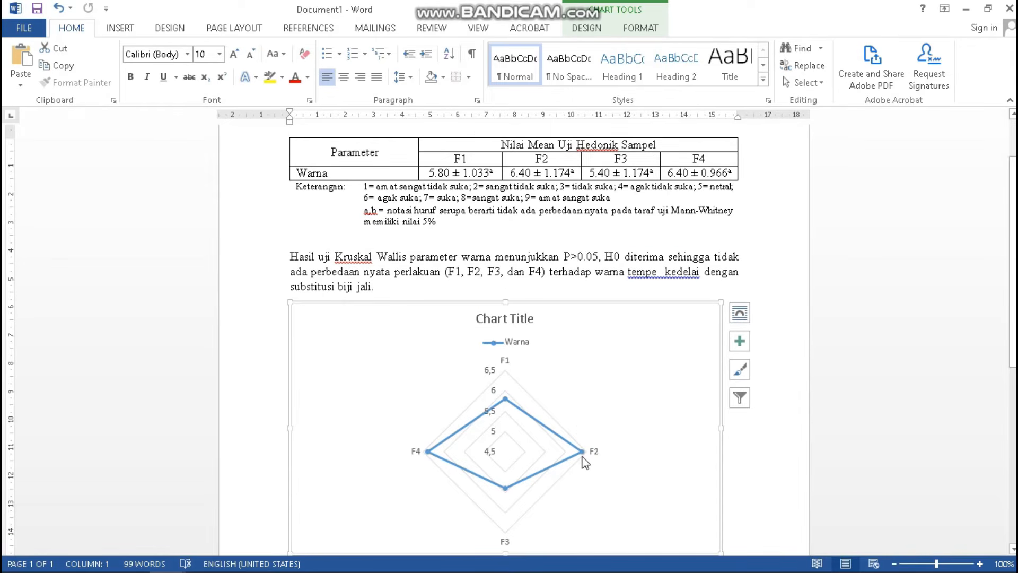
Step: On page 2 of the document, insert the hedonic test table for Tekstur with columns F1 to F4 and the scale notes beneath
mouse_move(583, 457)
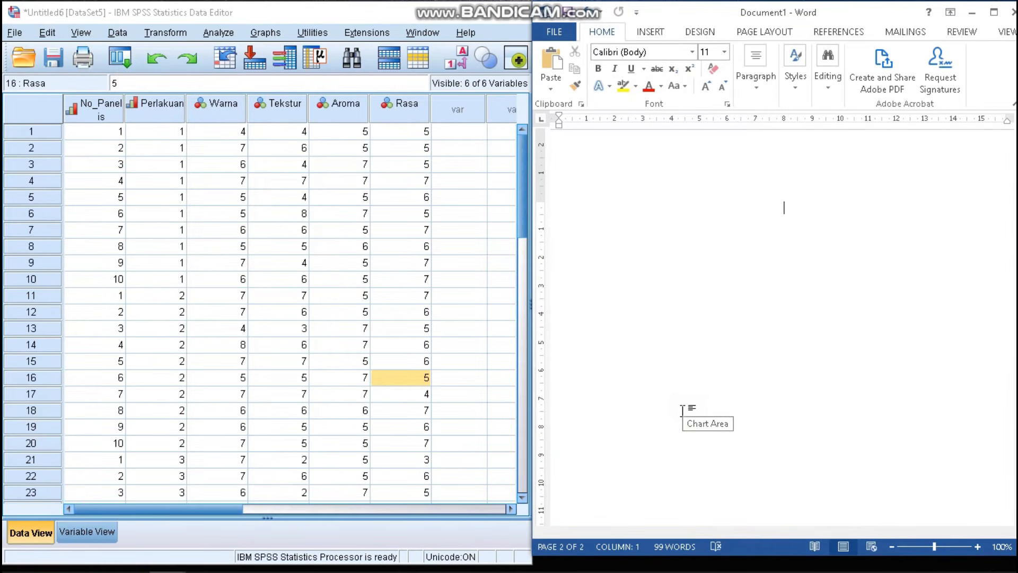
type("Parameter\tNilai Mean Uji Hedonik Sampel F1\tF2\tF3\tF4 Tekstur 1= amat sangat tidak suka; 2= sangat tidak suka; 3= tidak suka; 4= agak tidak suka; 5= netral; 6= agak suka; 7= suka; 8=sangat suka; 9= amat sangat suka a,b = notasi huruf serupa berarti tidak ada perbedaan nyata pada taraf uji Mann-Whitney memiliki nilai 5%")
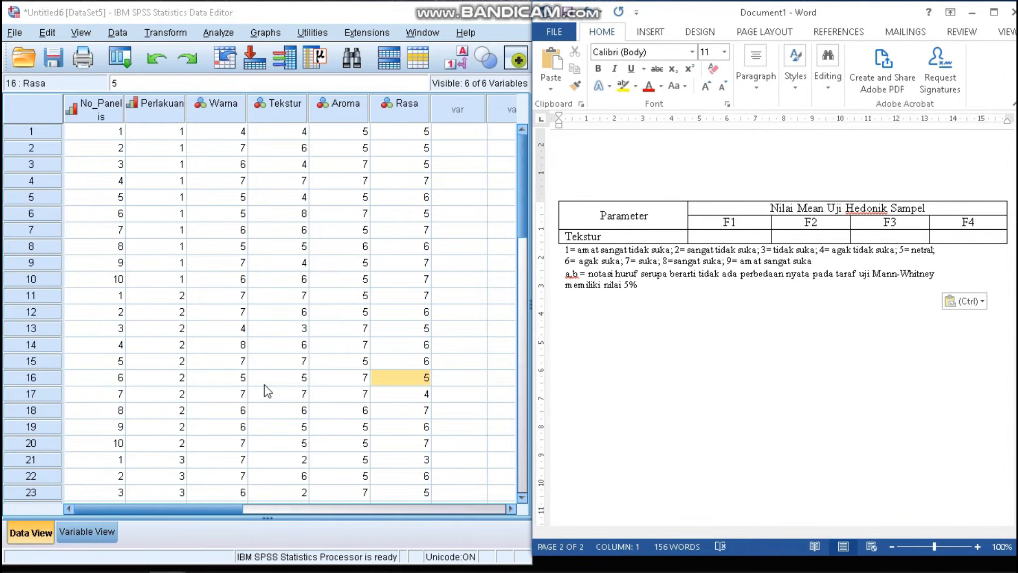
Step: In the SPSS data, delete all cases from row 11 down so only treatment F1 remains, and display the value labels
left_click(81, 297)
left_click_drag(81, 299, 406, 370)
key("Delete")
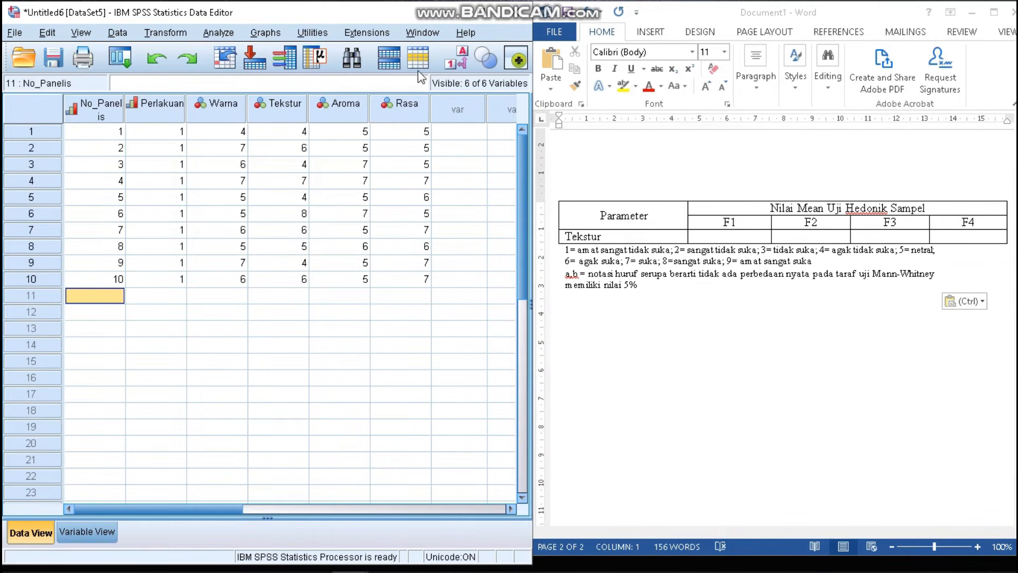
left_click(456, 58)
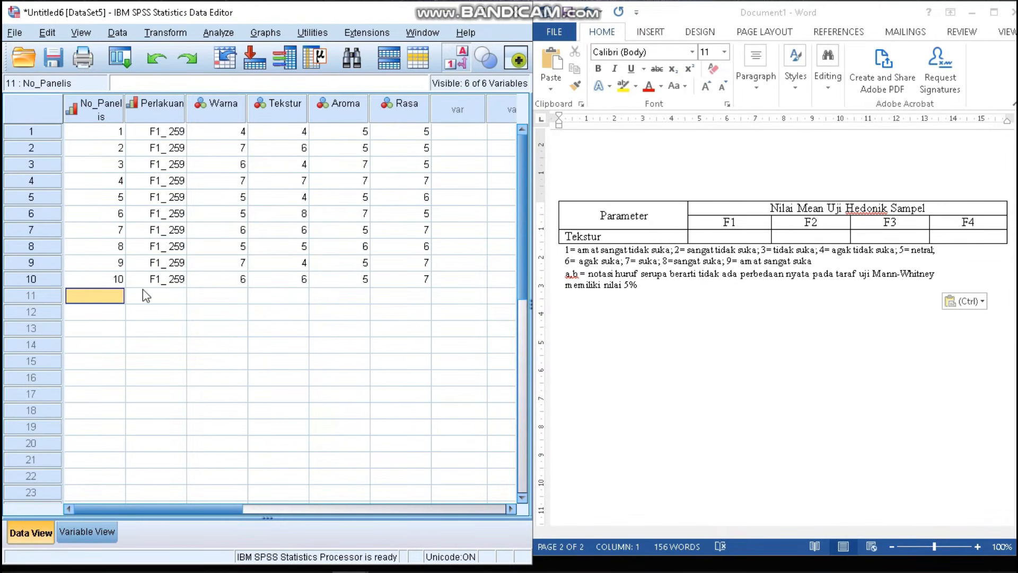
left_click_drag(127, 479, 80, 389)
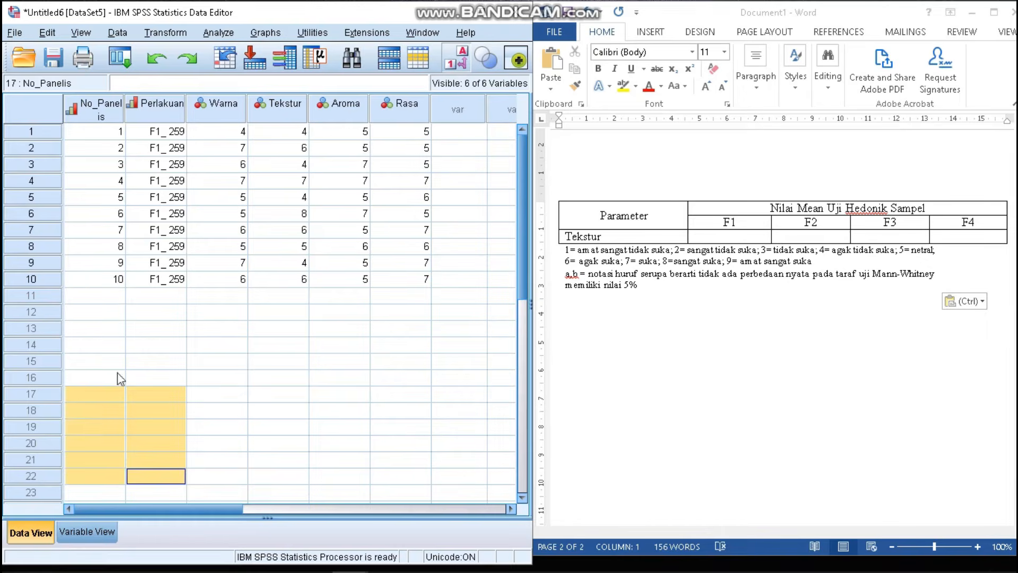
left_click(106, 245)
Step: In the Frequencies analysis, replace the variable Warna with Tekstur
left_click(218, 32)
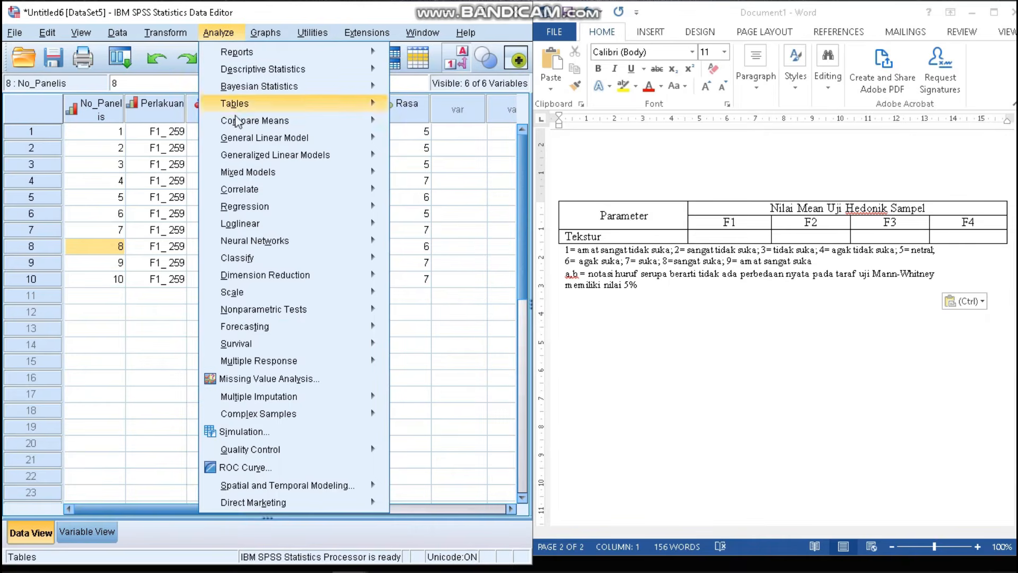
mouse_move(245, 74)
left_click(426, 72)
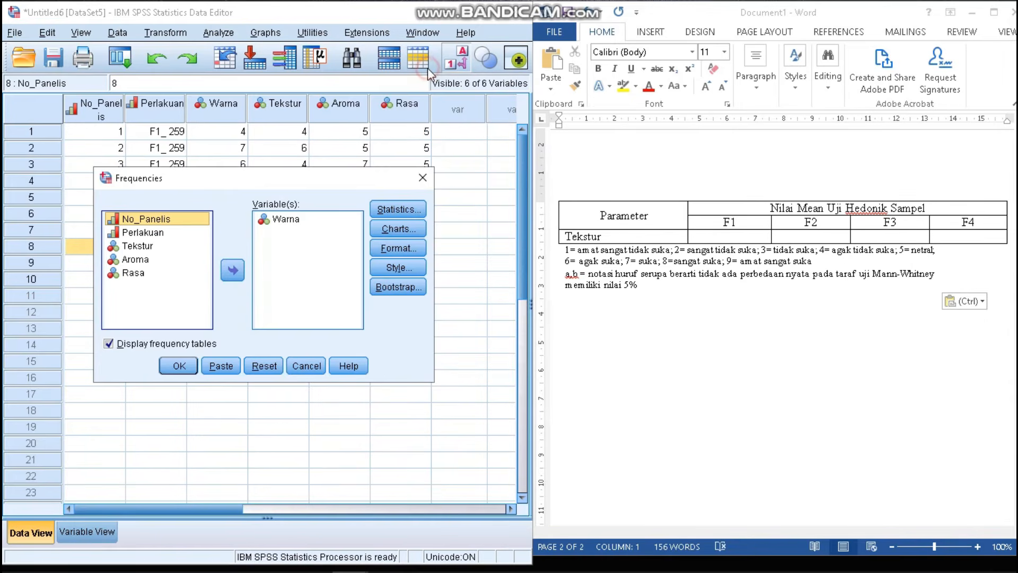
left_click(285, 220)
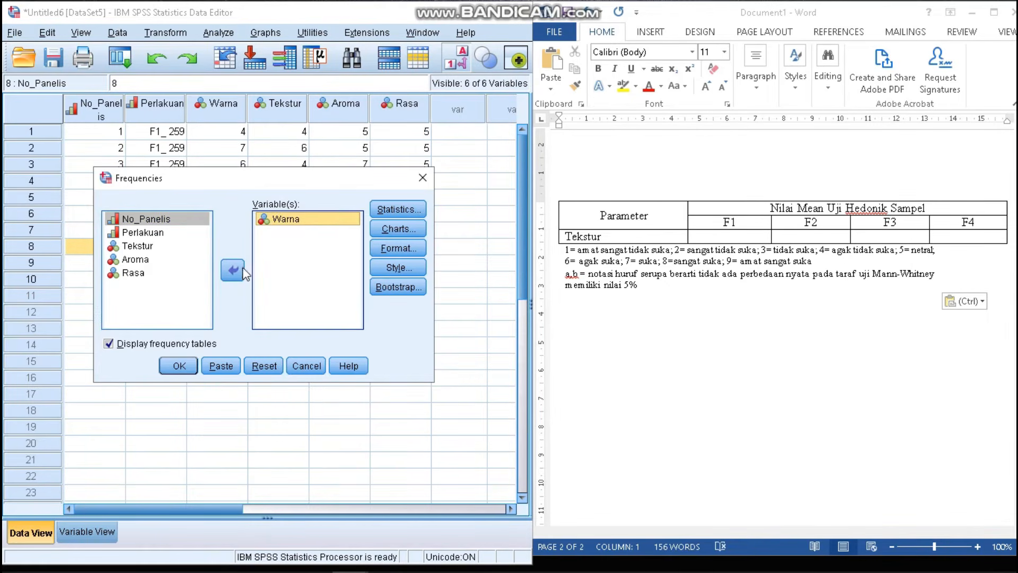
left_click(232, 270)
left_click(144, 260)
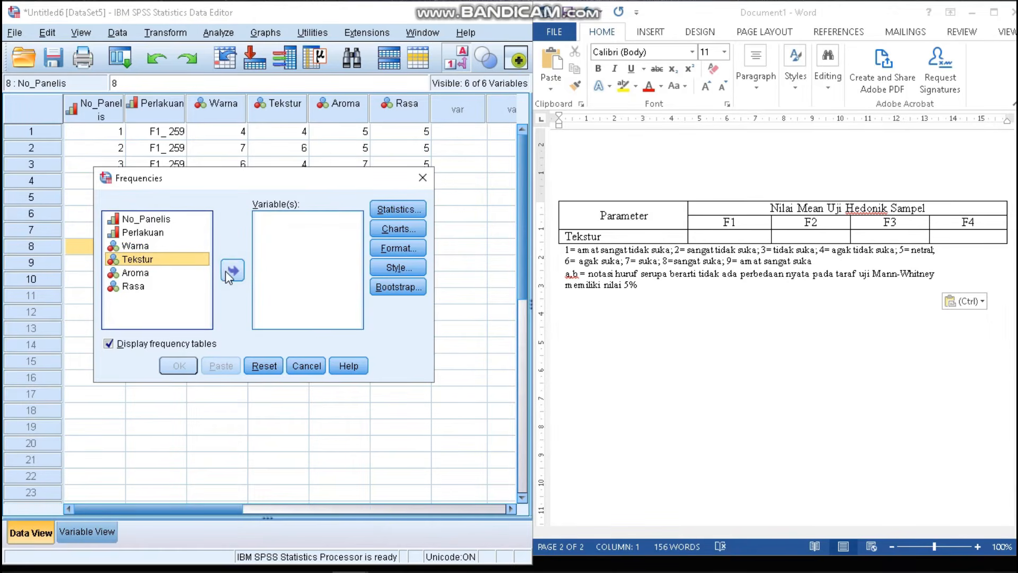
left_click(232, 269)
Step: Check that mean, median, standard deviation, minimum, maximum and S.E. mean are included, and run the Tekstur frequencies for F1
left_click(409, 213)
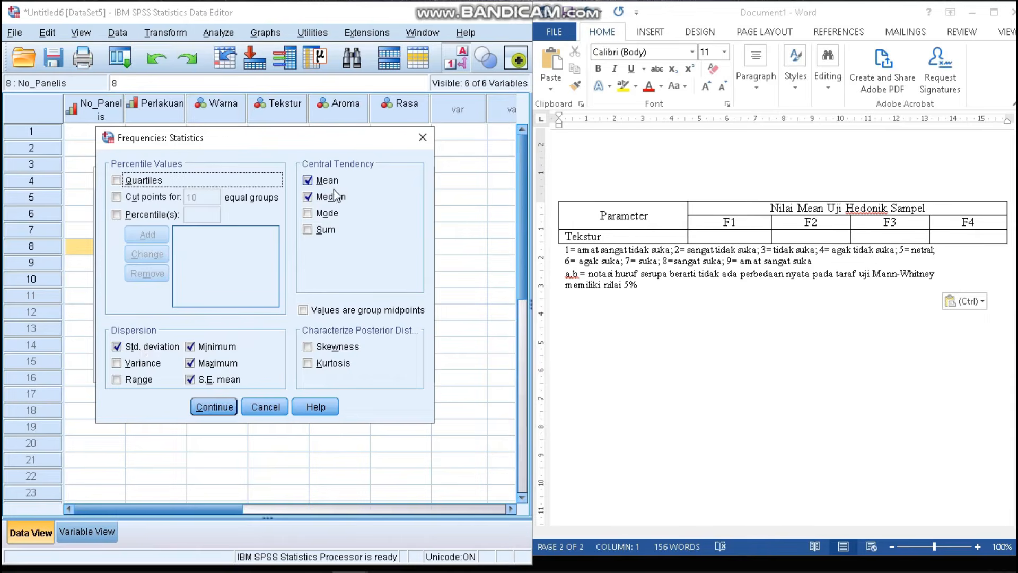
left_click(226, 409)
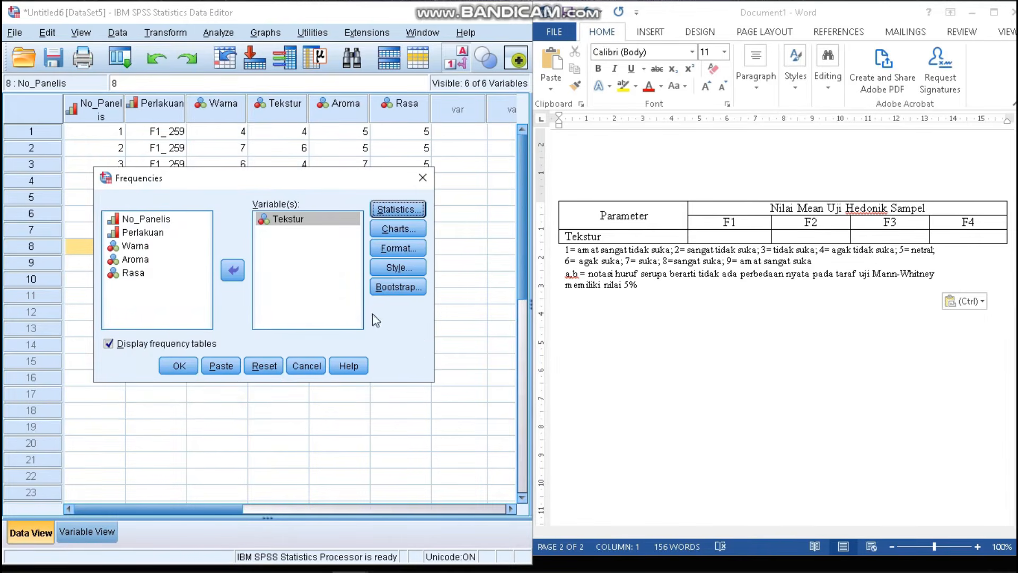
left_click(182, 366)
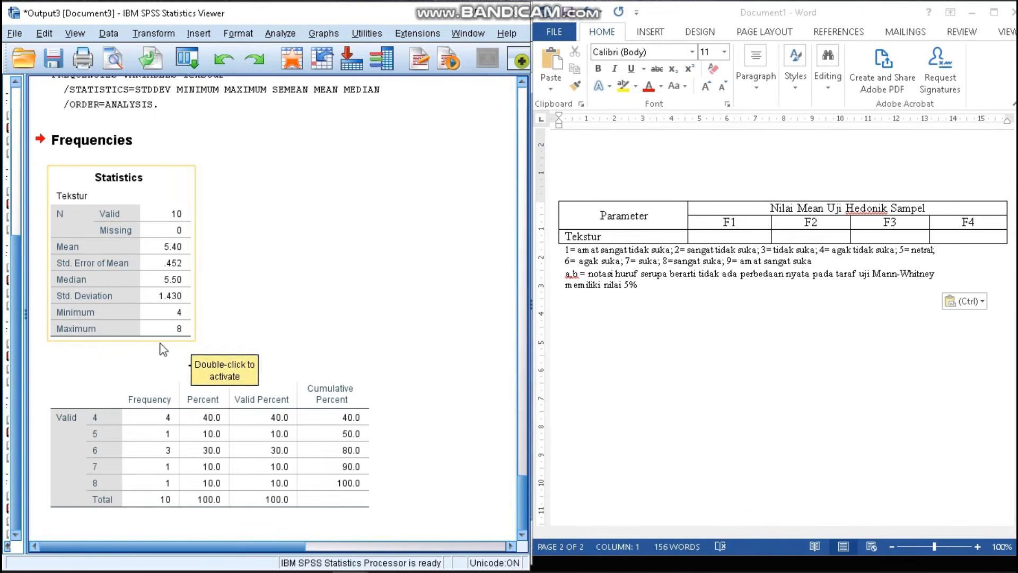
Step: Enter 5.40 ± 1.430 as the F1 mean and standard deviation in the Tekstur row of the Word table
left_click(214, 249)
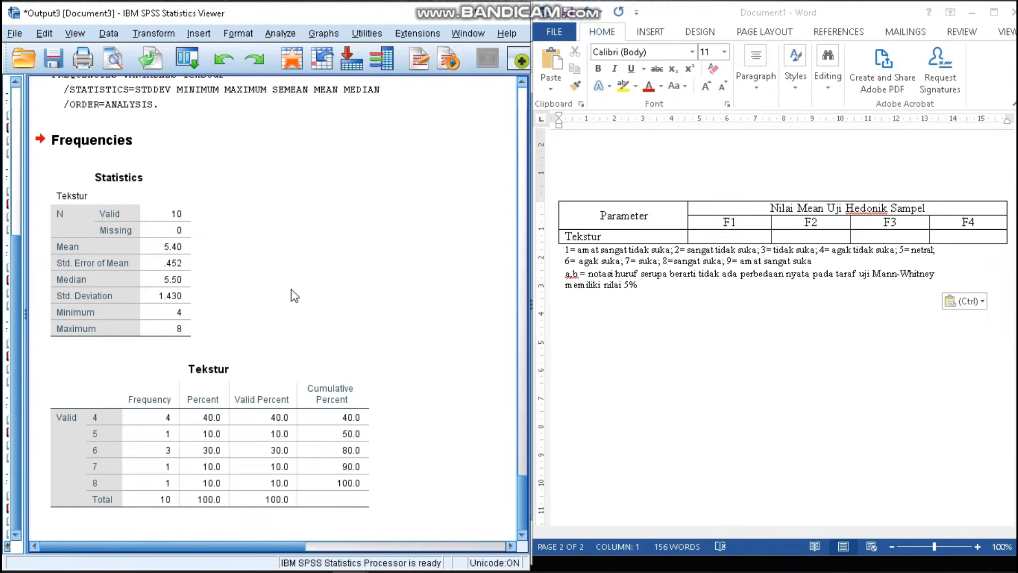
left_click(713, 237)
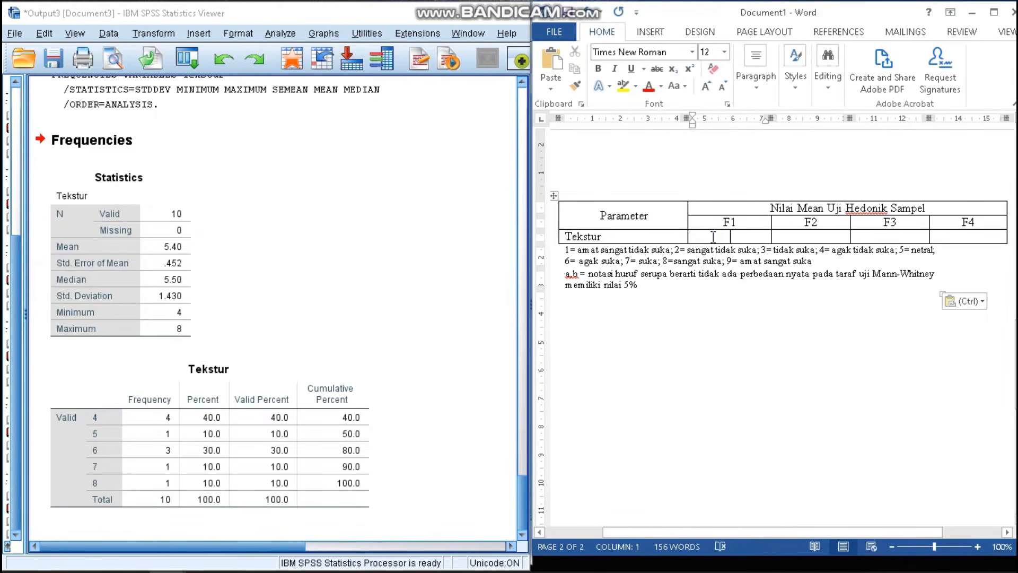
type("5.40")
left_click(650, 31)
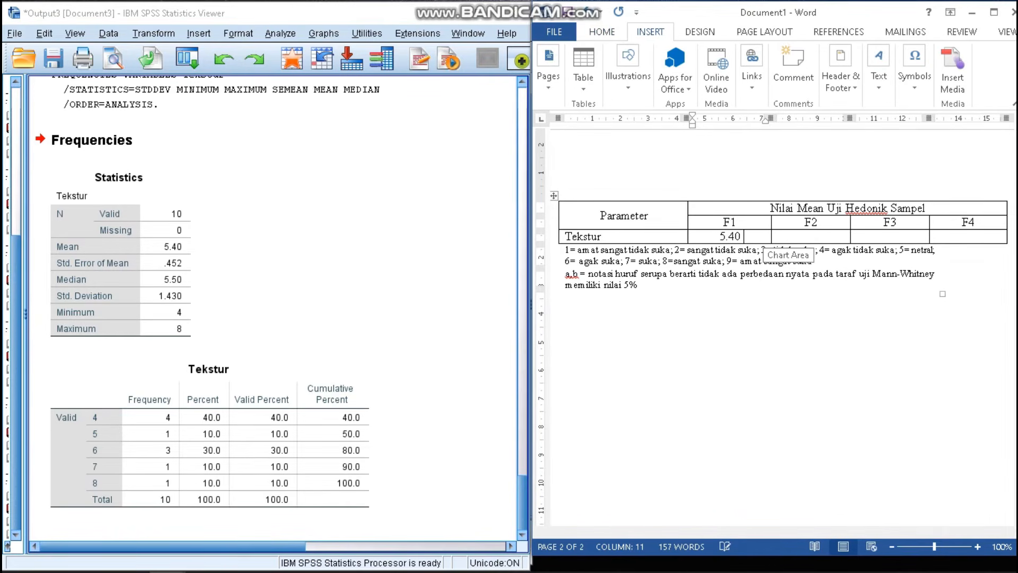
type("±")
type("1.430")
left_click(801, 234)
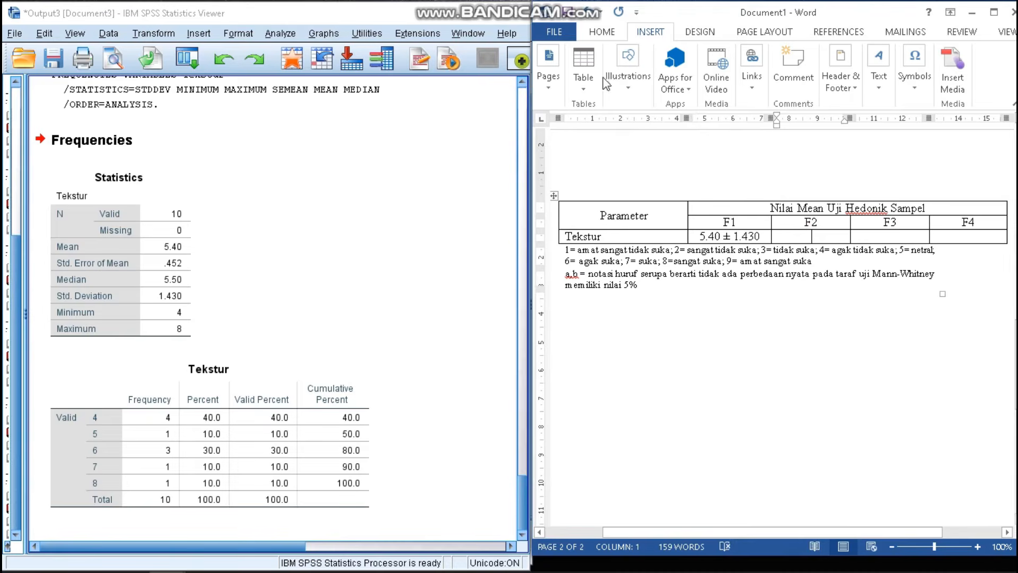
Step: Copy the ten F2 data rows (A12:F21) from the Excel sheet over the SPSS cases from row 1, and show numeric codes instead of value labels
left_click(972, 12)
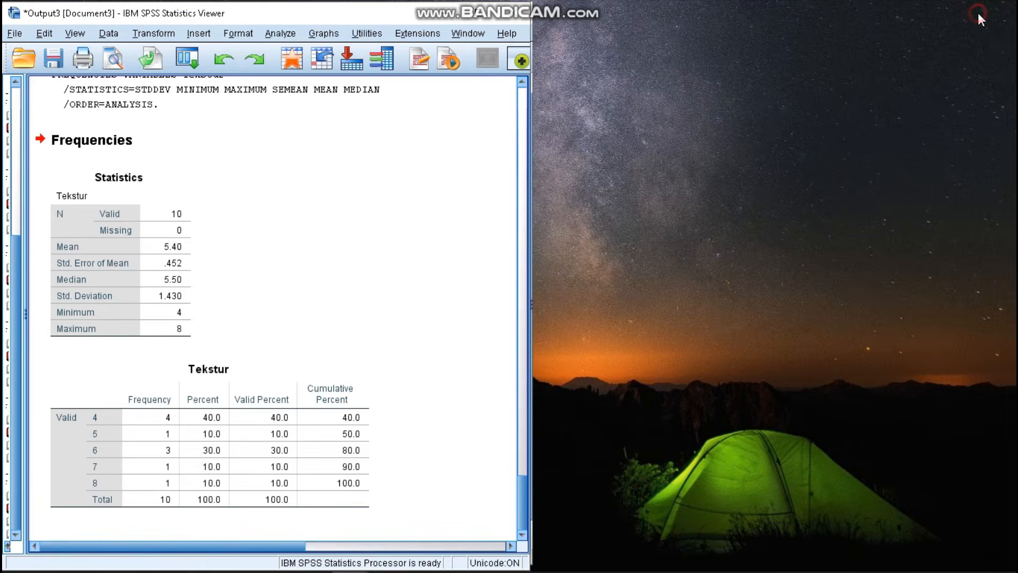
mouse_move(228, 570)
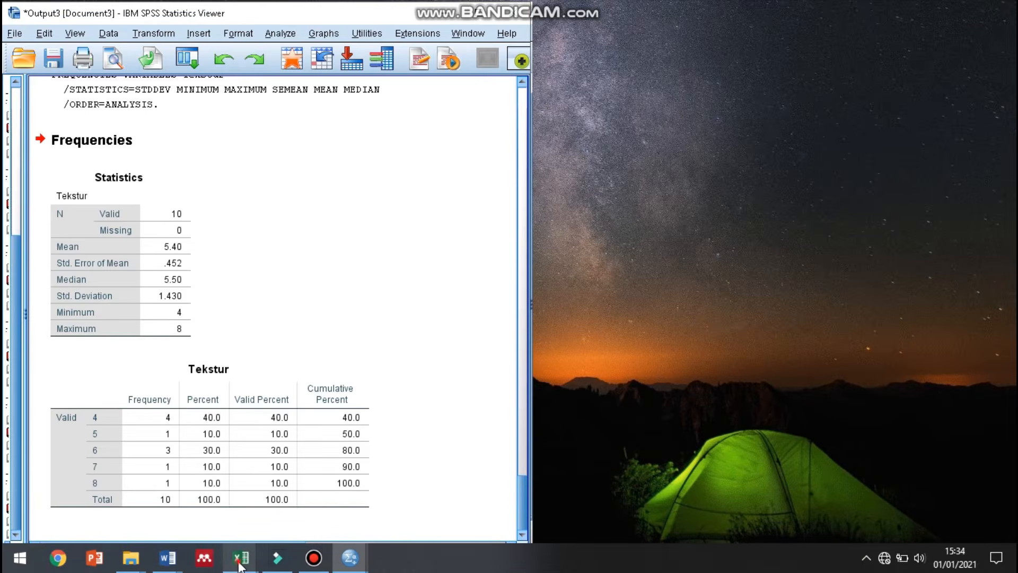
left_click(296, 497)
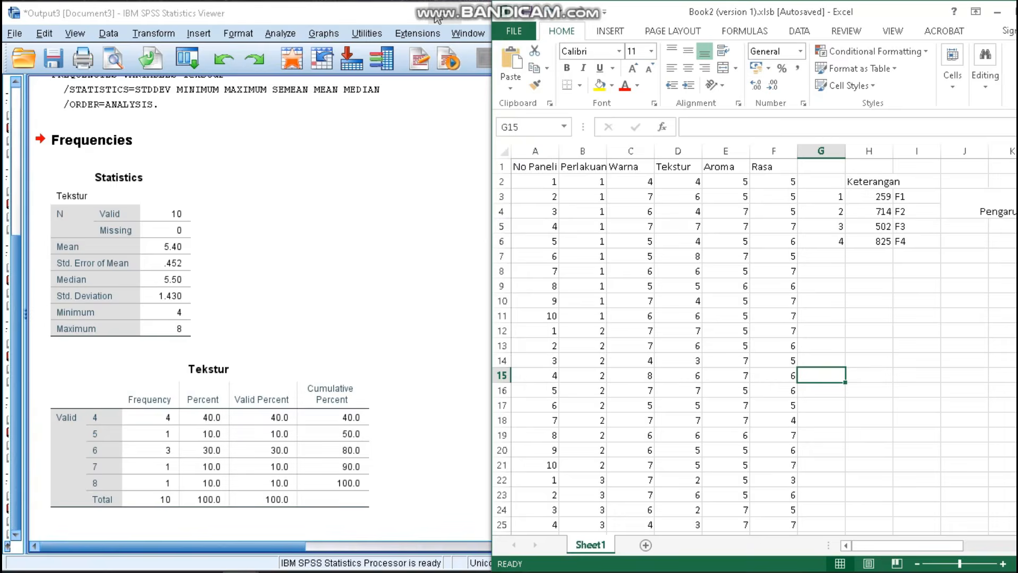
left_click(445, 15)
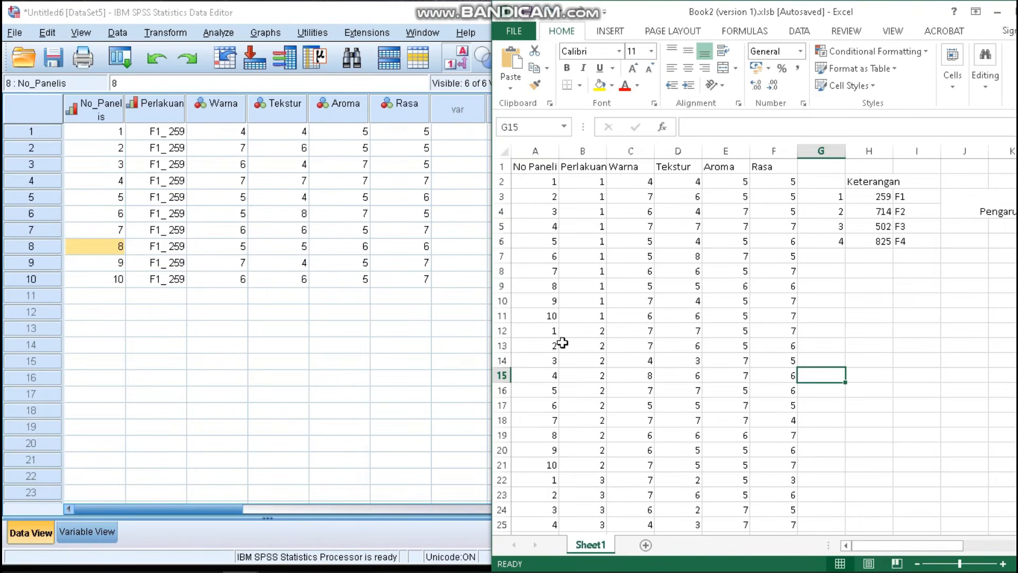
left_click_drag(539, 333, 782, 466)
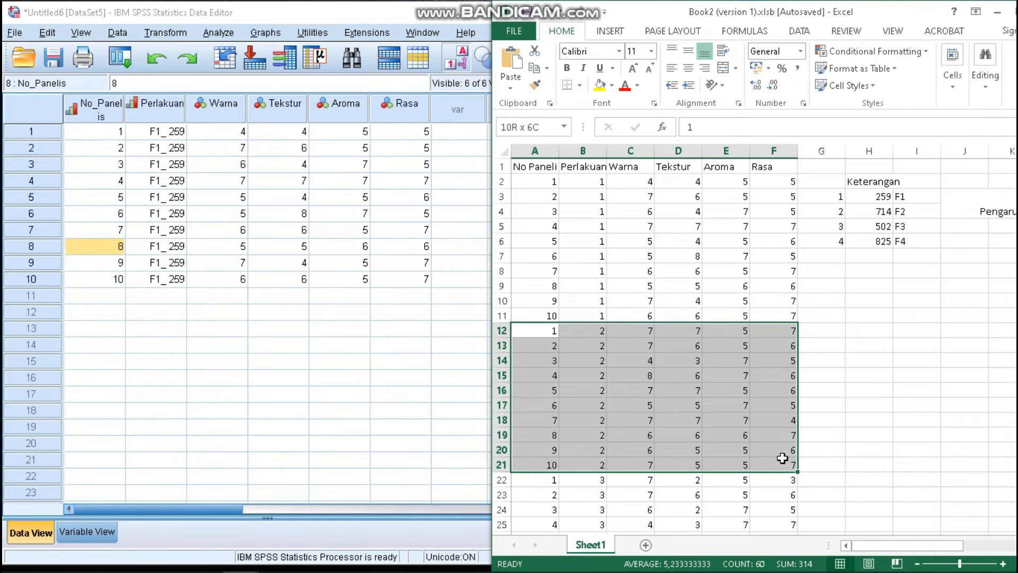
key("ctrl+c")
left_click(279, 311)
left_click(104, 128)
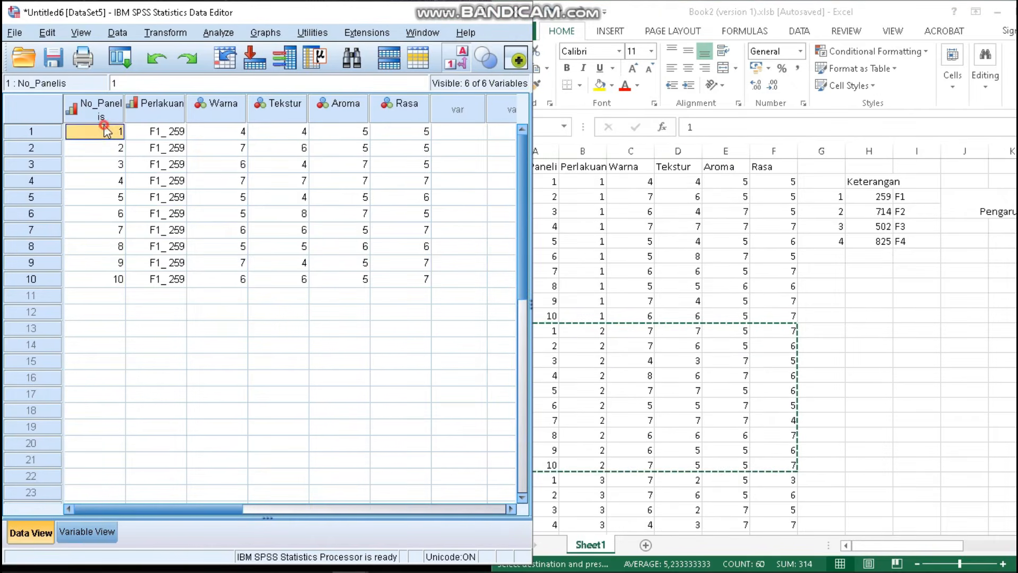
key("ctrl+v")
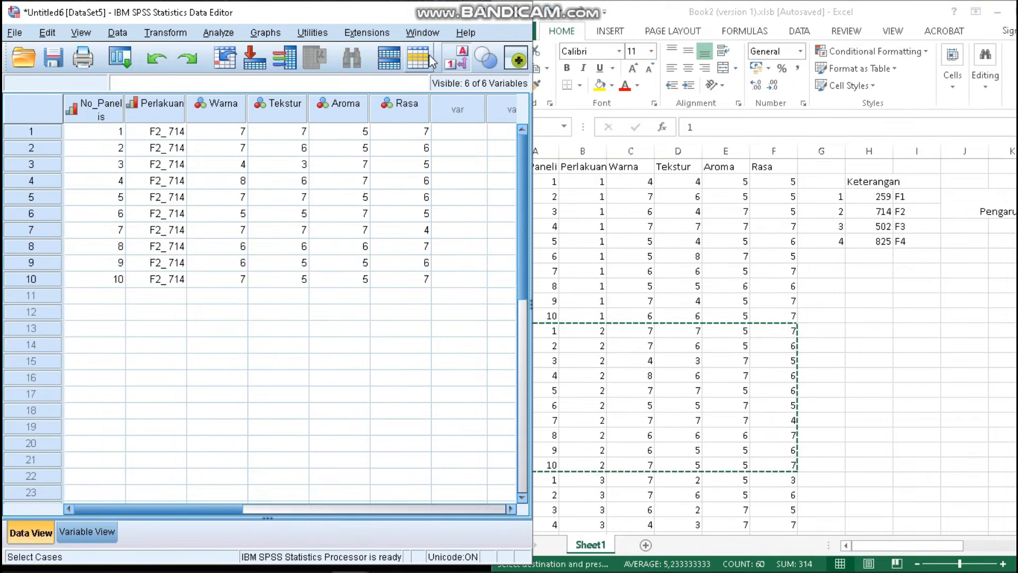
left_click(447, 67)
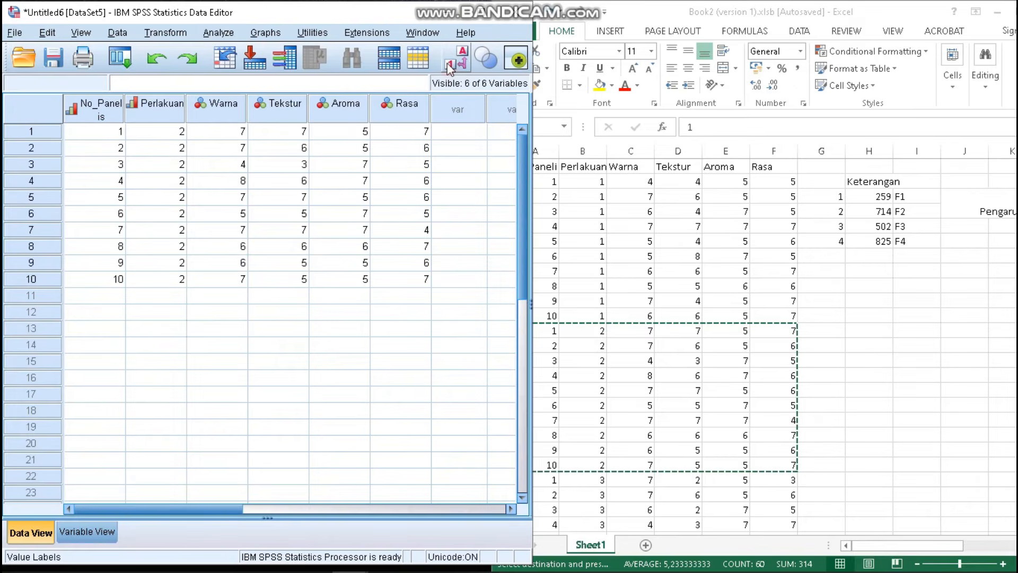
Step: Run the Frequencies analysis of Tekstur on the F2 data with mean, median, standard deviation, minimum, maximum and S.E. mean
left_click(215, 34)
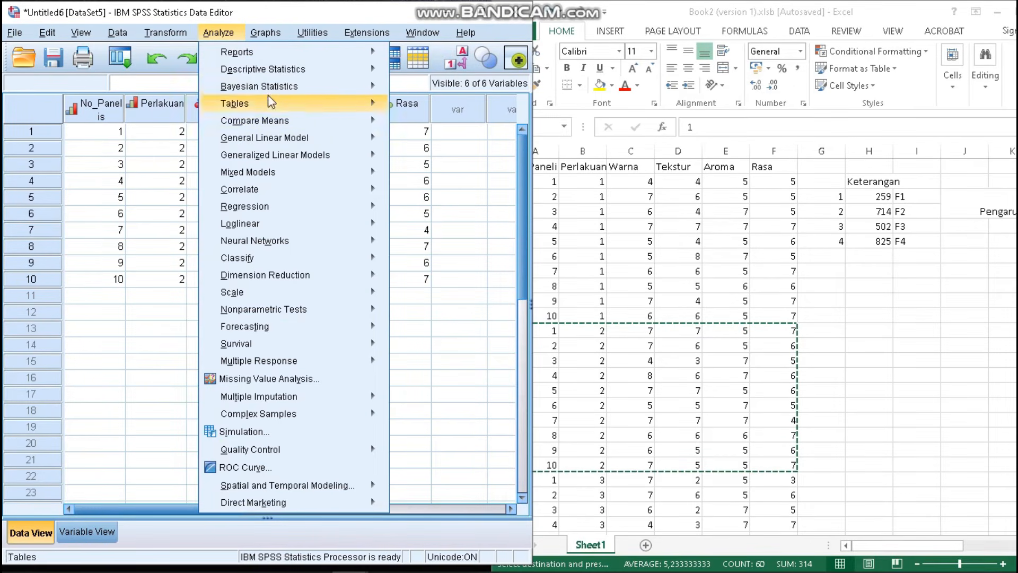
mouse_move(318, 69)
left_click(413, 68)
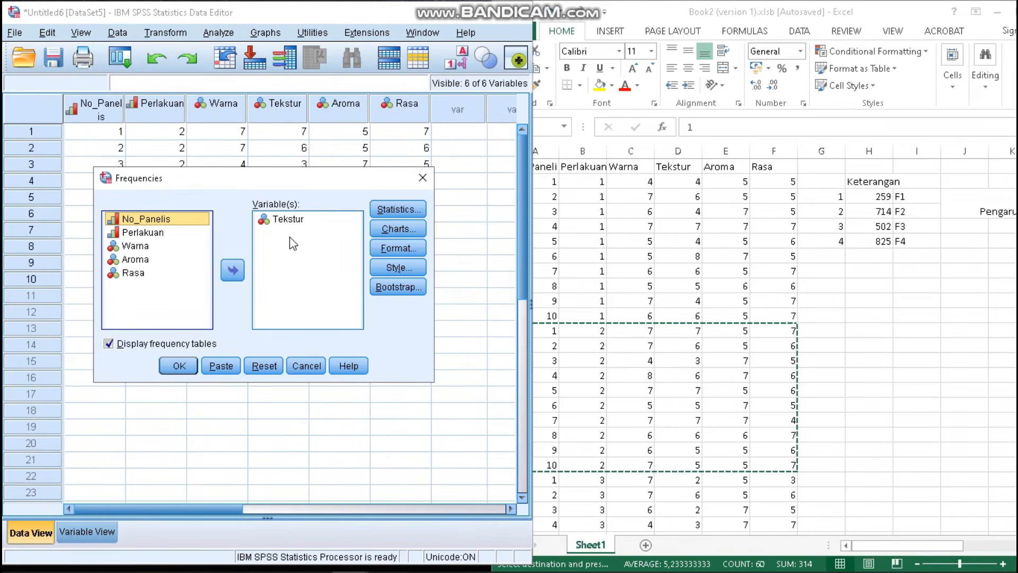
left_click(398, 209)
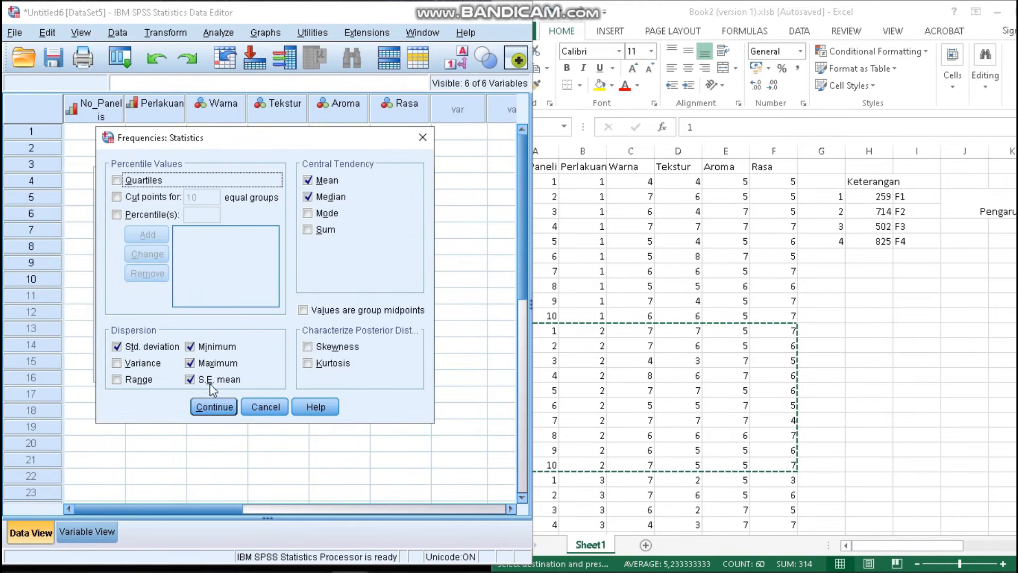
left_click(213, 406)
left_click(177, 363)
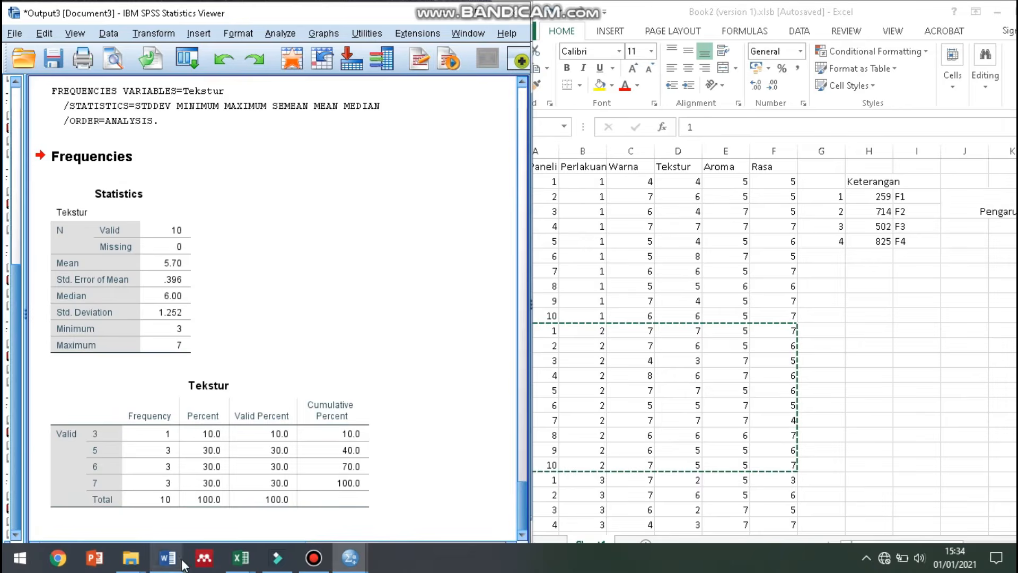
Step: Enter 5.70 ± 1.252 as the F2 value in the Word table's Tekstur row, and return to the SPSS Data Editor
mouse_move(167, 558)
left_click(200, 504)
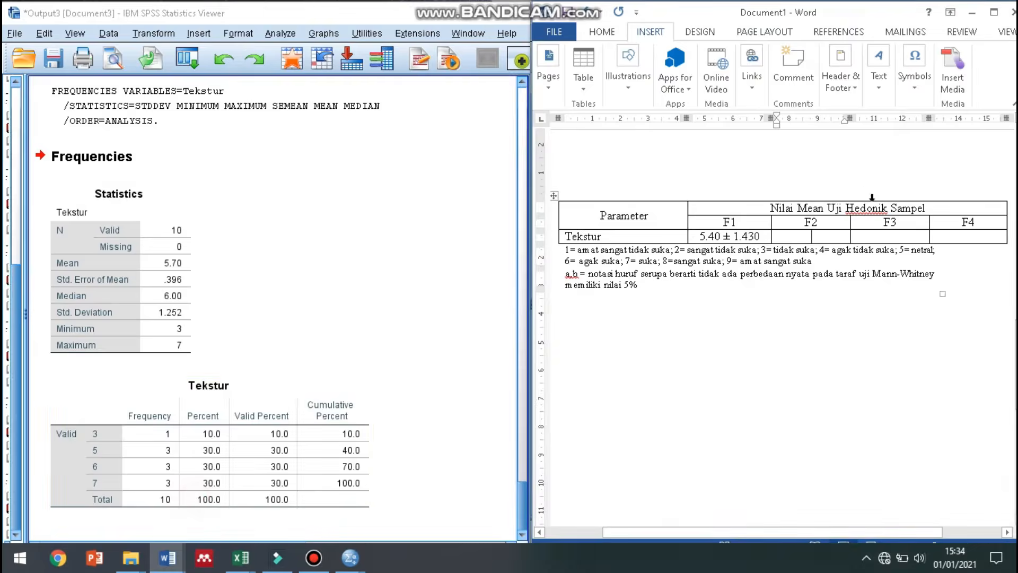
left_click(799, 239)
type("5.70")
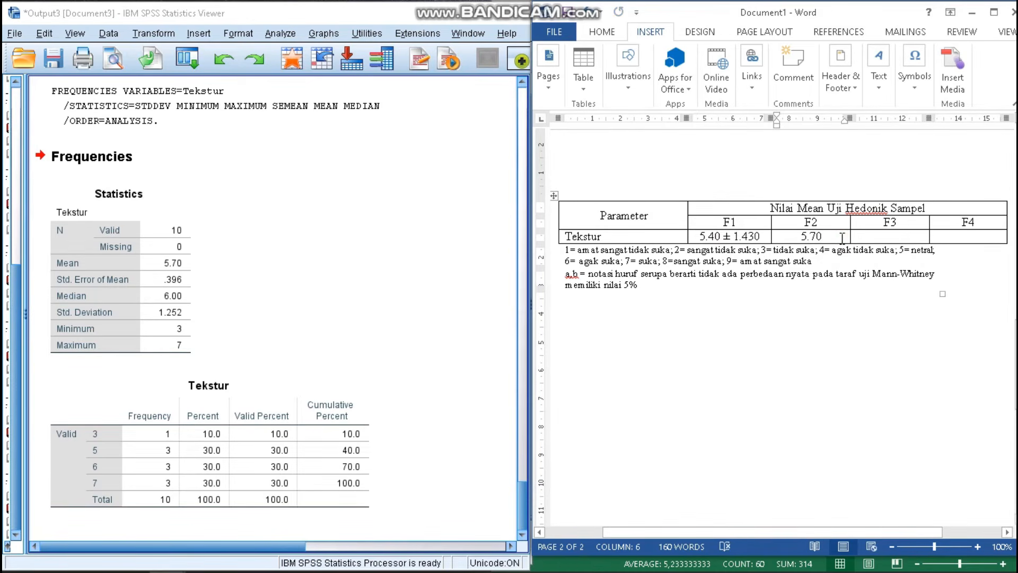
type(" ±")
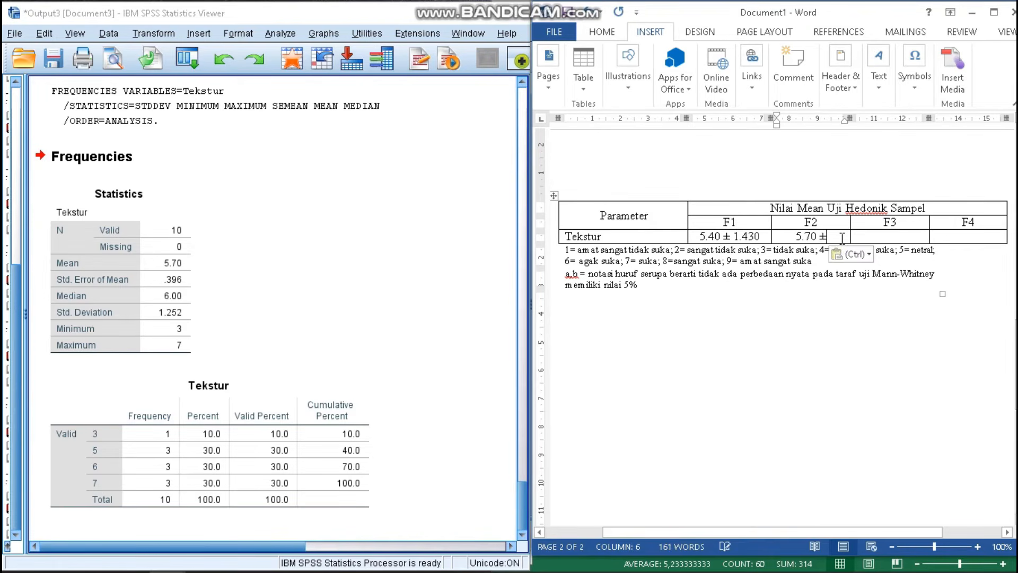
type(" 1.252")
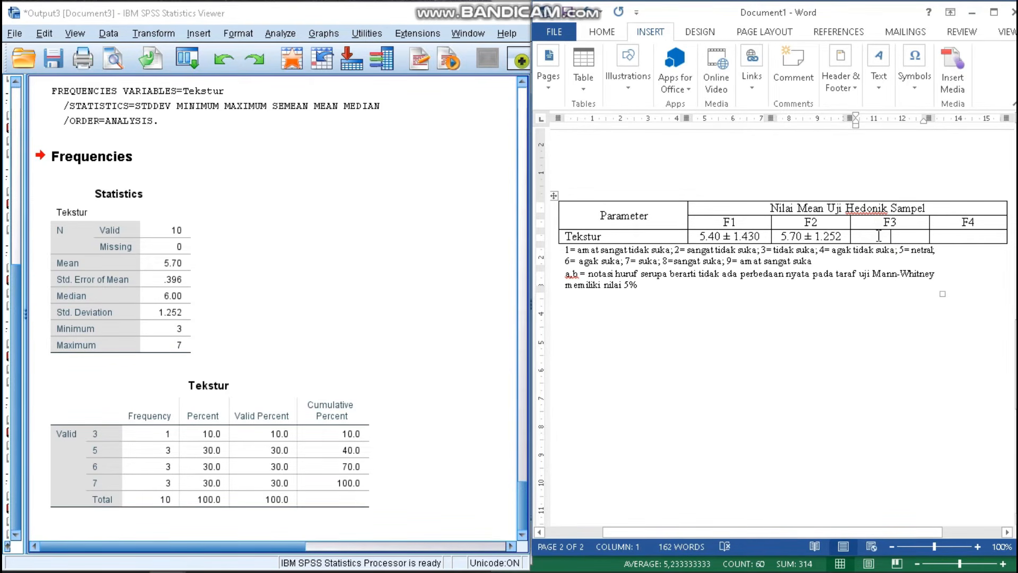
left_click(446, 11)
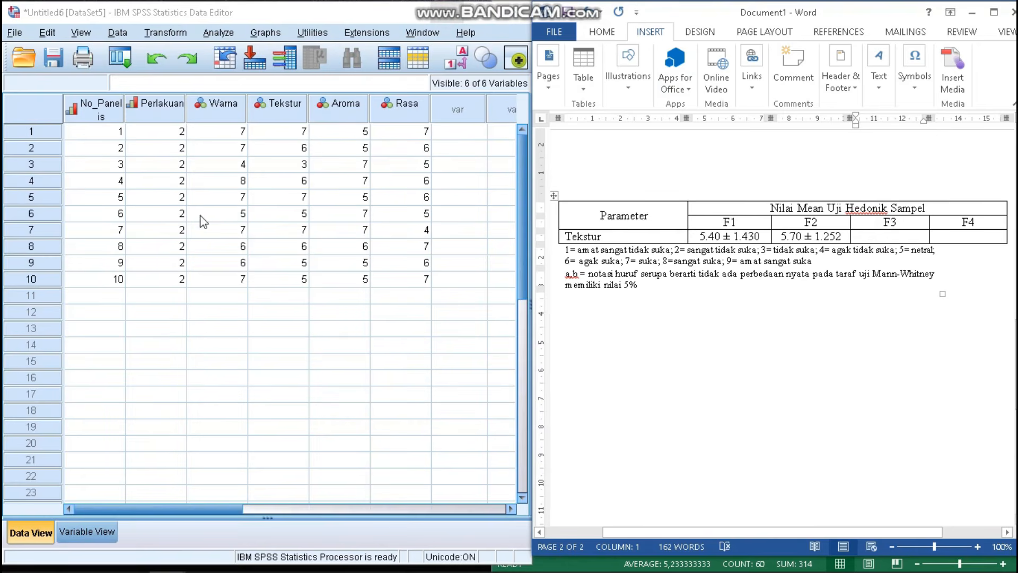
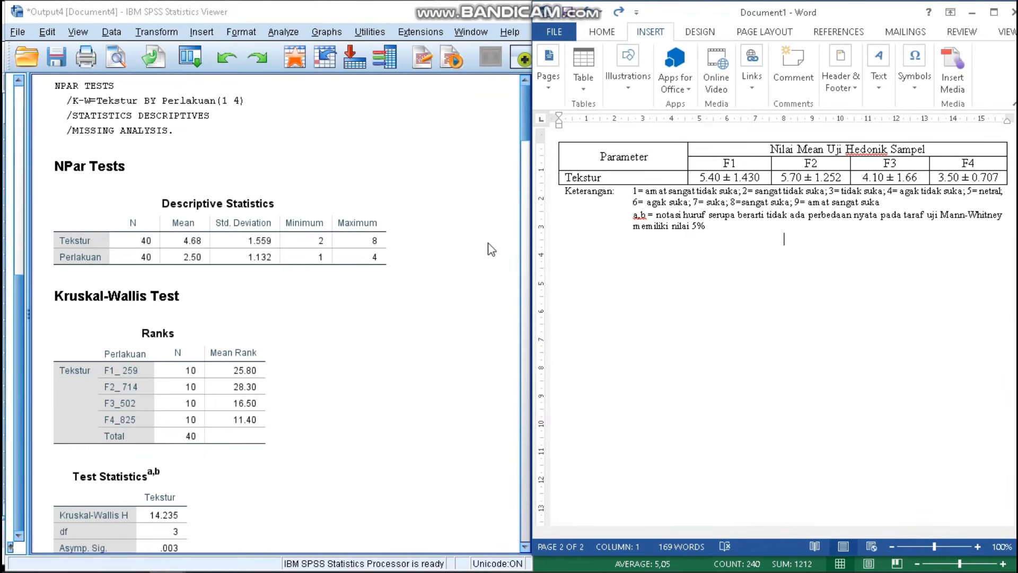
Step: Check the Kruskal-Wallis and F1–F2 Mann-Whitney significance for Tekstur, and note F1 = F2 below the table in Word
scroll(461, 318, "down", 3)
left_click(110, 469)
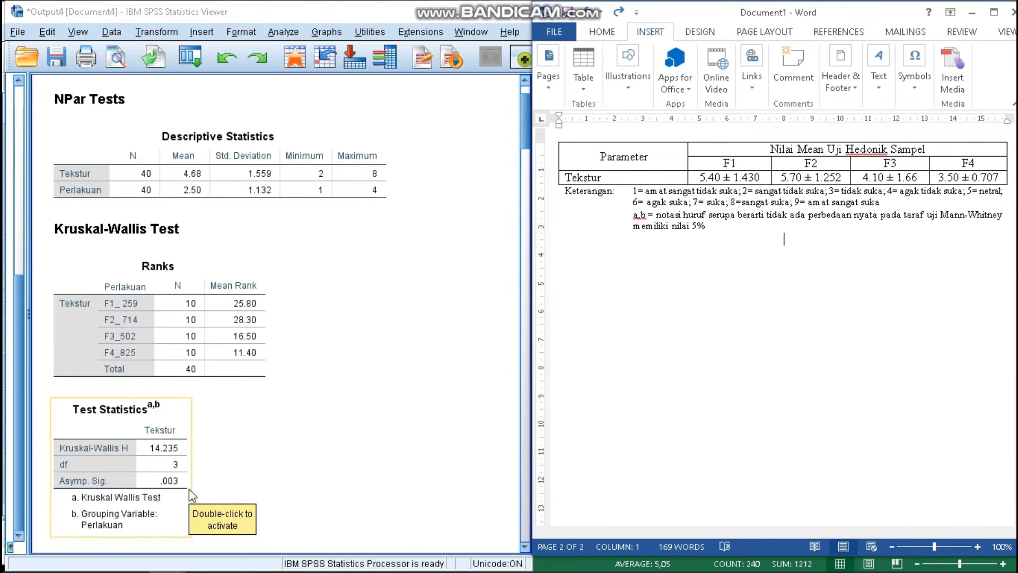
scroll(249, 435, "down", 8)
scroll(254, 432, "down", 10)
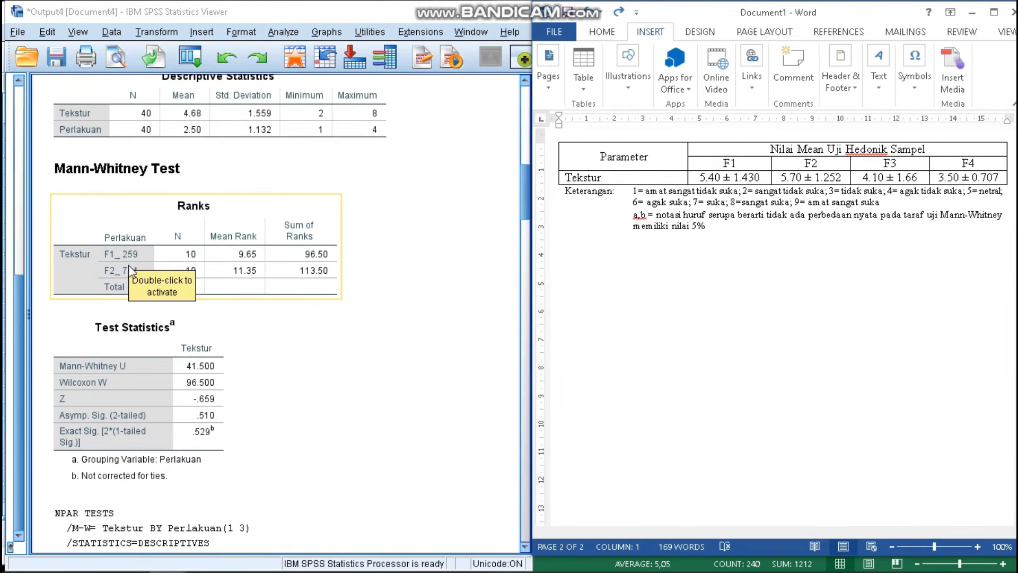
double_click(572, 283)
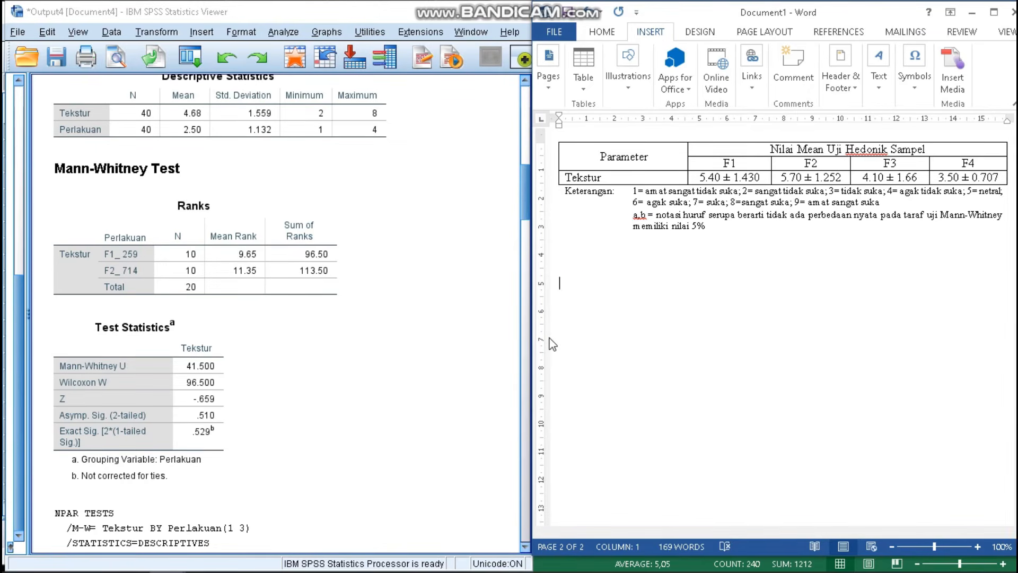
type("F1")
left_click(202, 409)
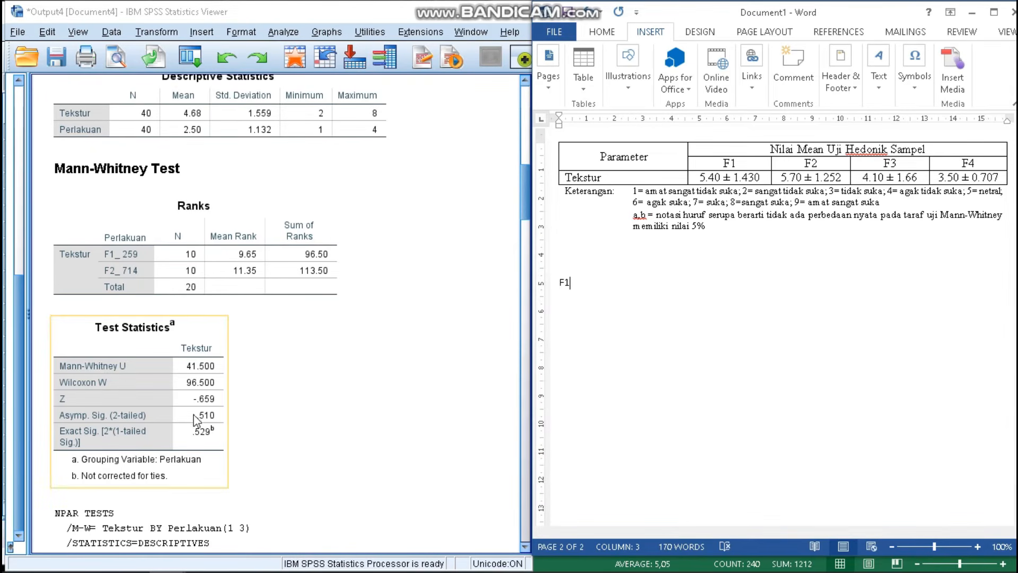
left_click(583, 317)
type("= F2")
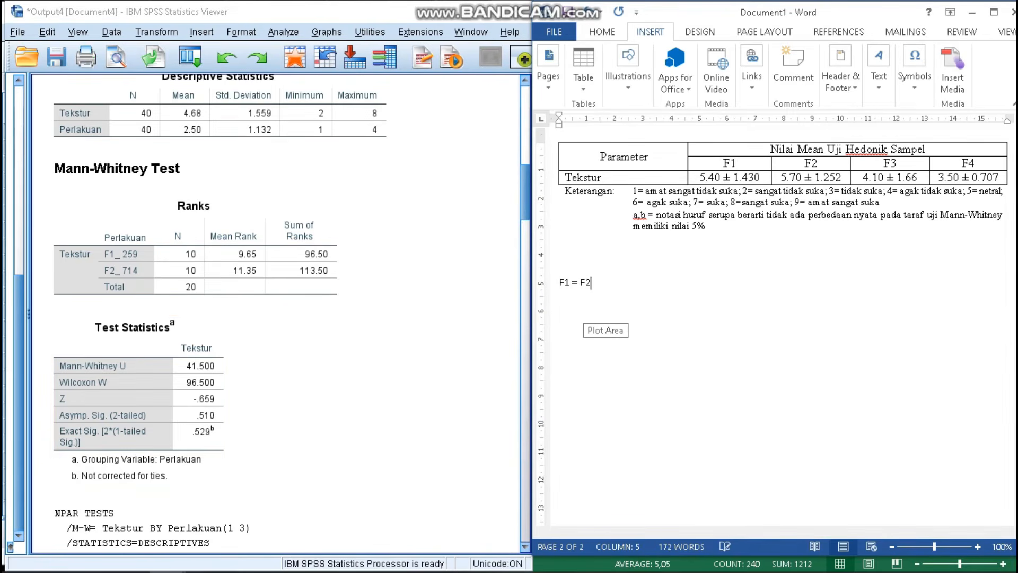
Step: Read the Mann-Whitney result comparing F1 with F3 for Tekstur, and add the line F1 = F3 to the Word notes
scroll(404, 347, "down", 10)
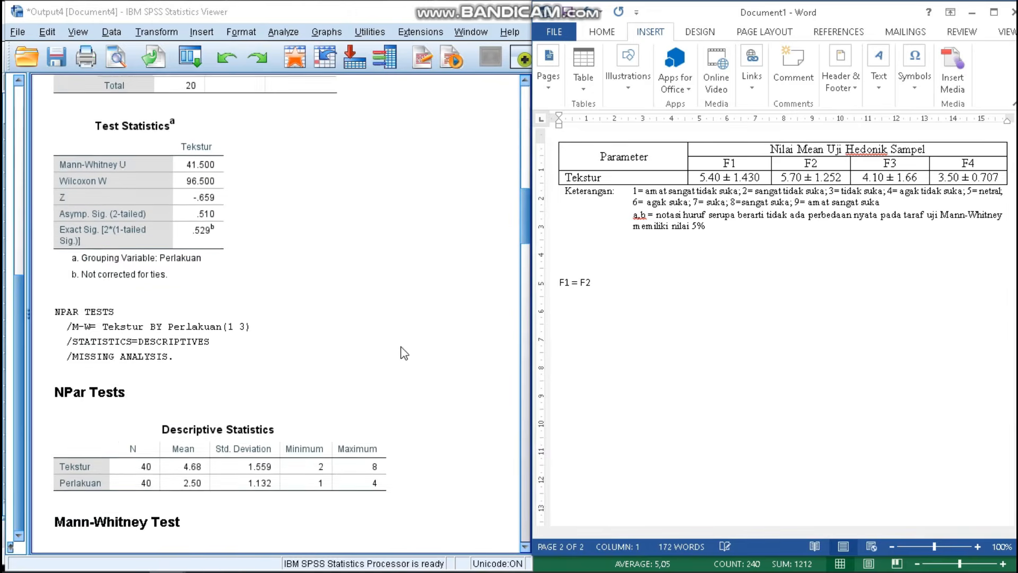
left_click(157, 294)
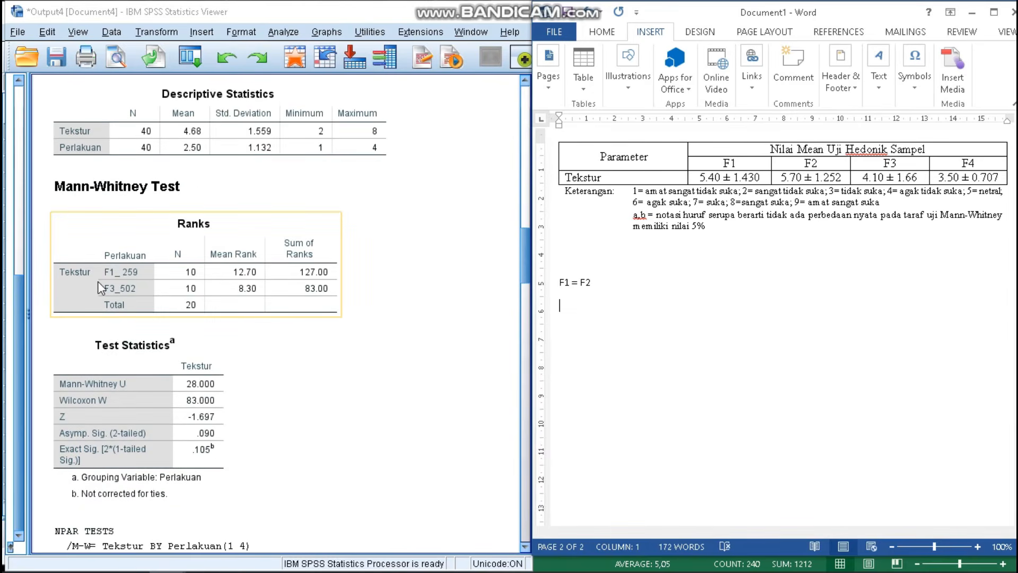
left_click(106, 339)
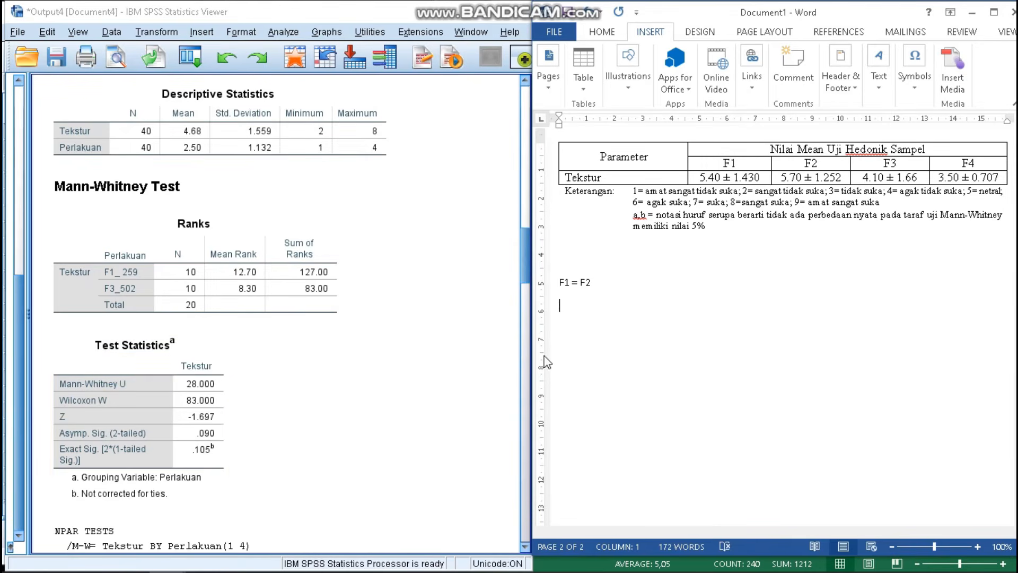
type("F1 = F3")
Step: Read the Mann-Whitney result comparing F1 with F4 for Tekstur, and add the line F1≠ F4 to the Word notes
scroll(325, 379, "down", 10)
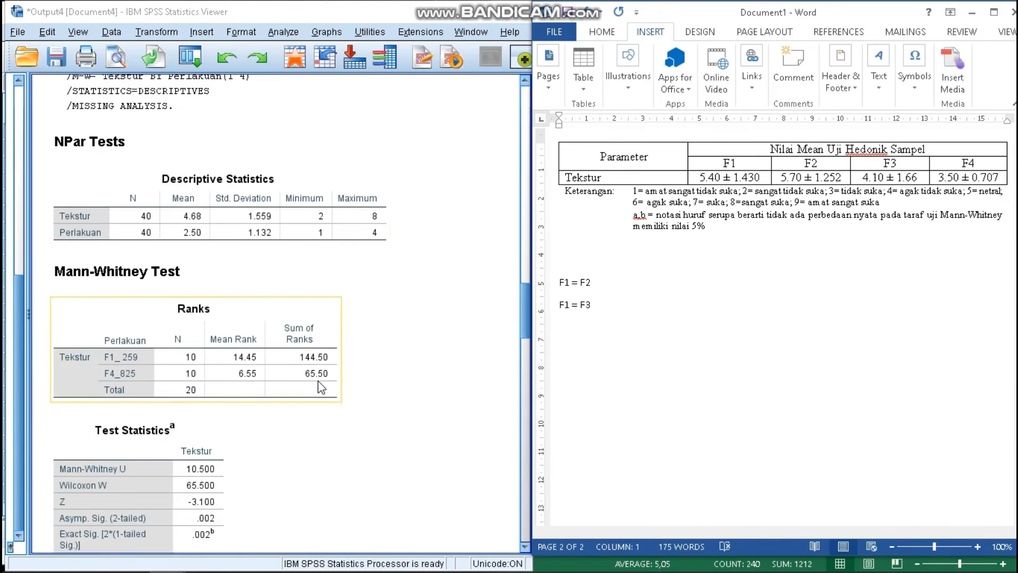
scroll(143, 294, "down", 2)
scroll(137, 344, "down", 2)
left_click(218, 405)
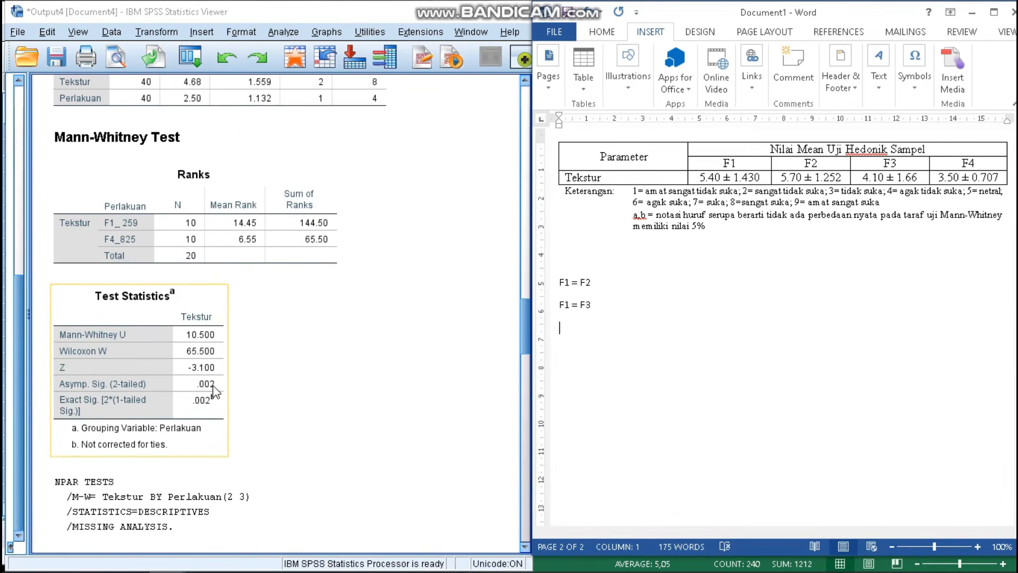
left_click(233, 390)
left_click(126, 227)
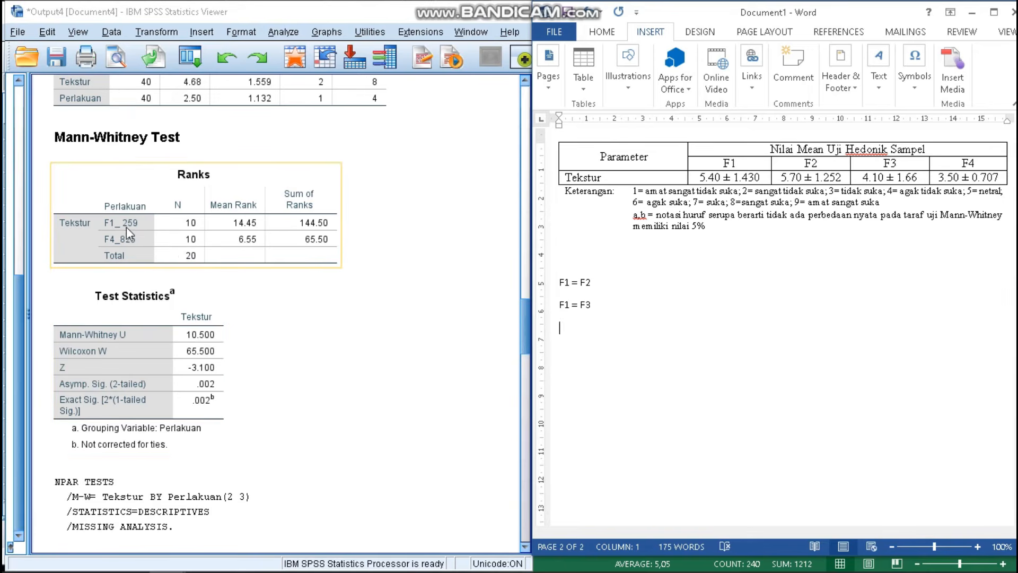
left_click(561, 327)
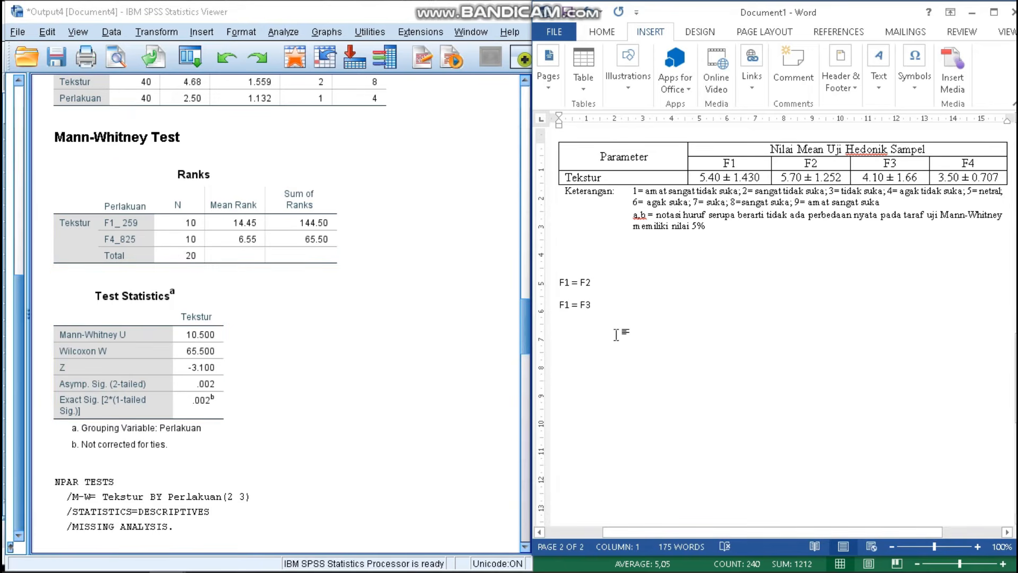
type("F1≠ F4")
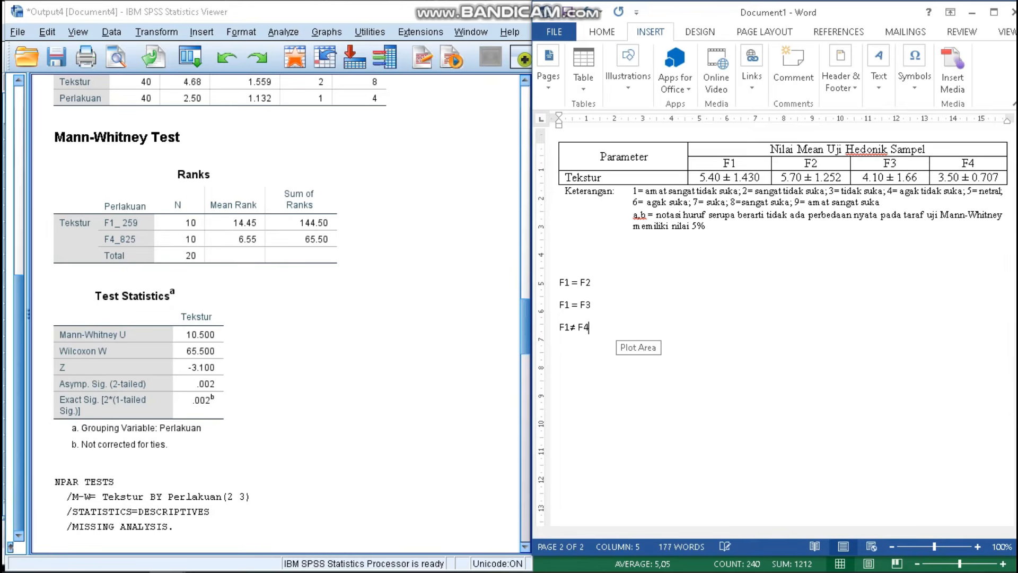
Step: Read the Mann-Whitney result comparing F2 with F3 for Tekstur, and add the line F2 ≠ F3 to the Word notes
scroll(298, 322, "down", 10)
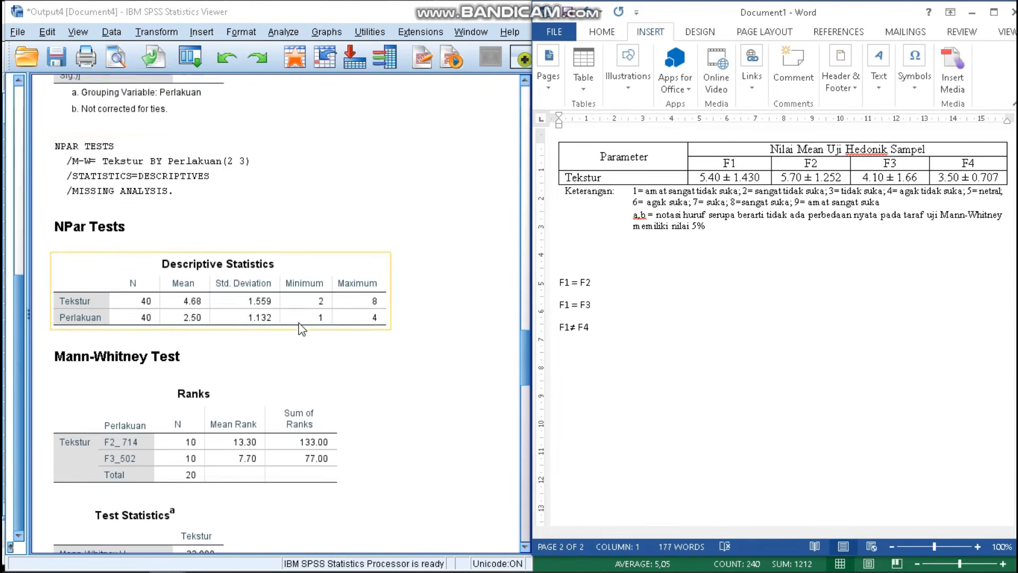
left_click(298, 322)
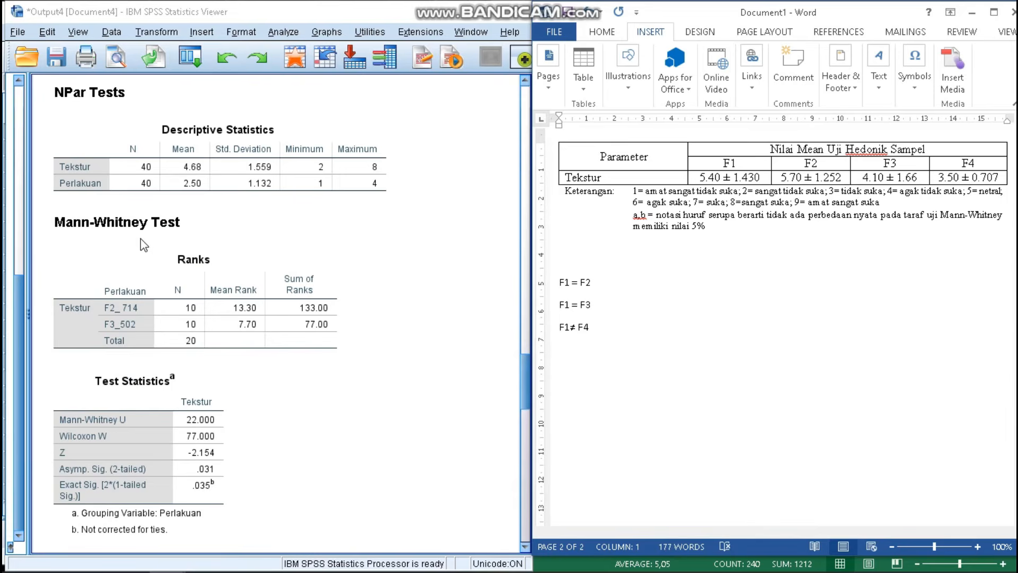
scroll(161, 335, "down", 2)
left_click(161, 330)
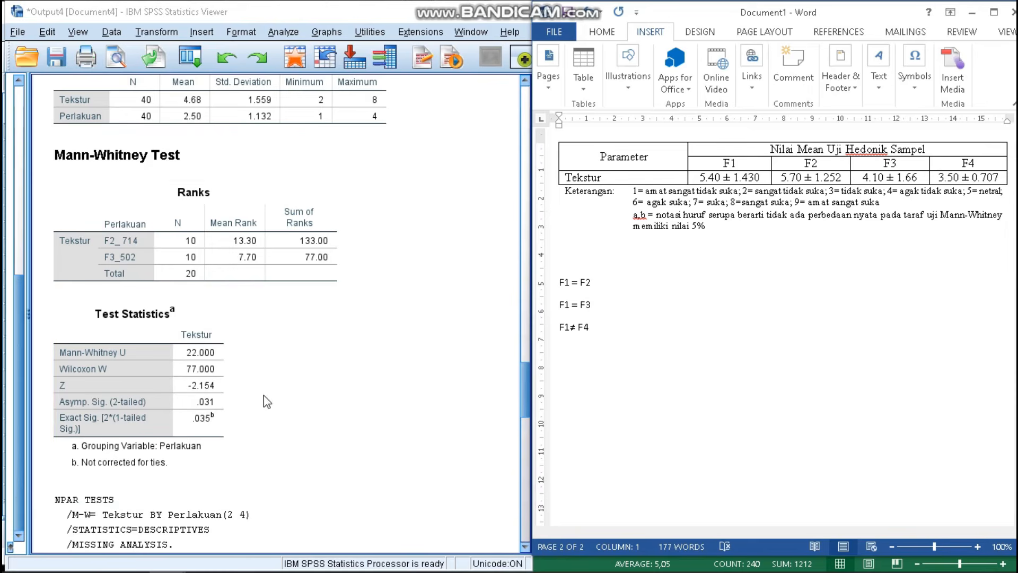
left_click(618, 379)
type("F2 ≠ F#")
key("BackSpace")
type("3")
key("Return")
Step: Read the Mann-Whitney result comparing F2 with F4 for Tekstur, and add the line F2 ≠ F4 to the Word notes
scroll(365, 376, "down", 10)
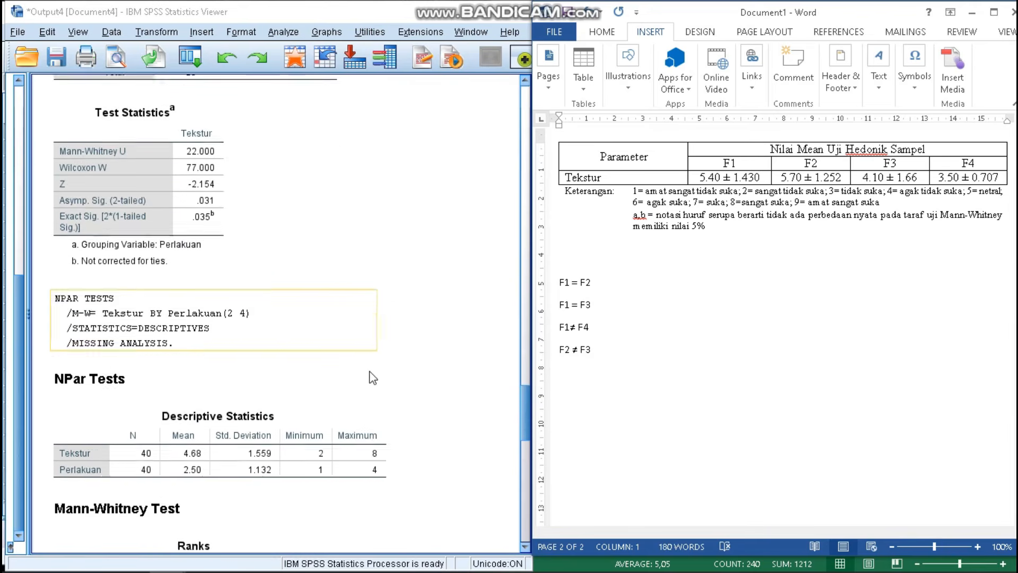
left_click(207, 366)
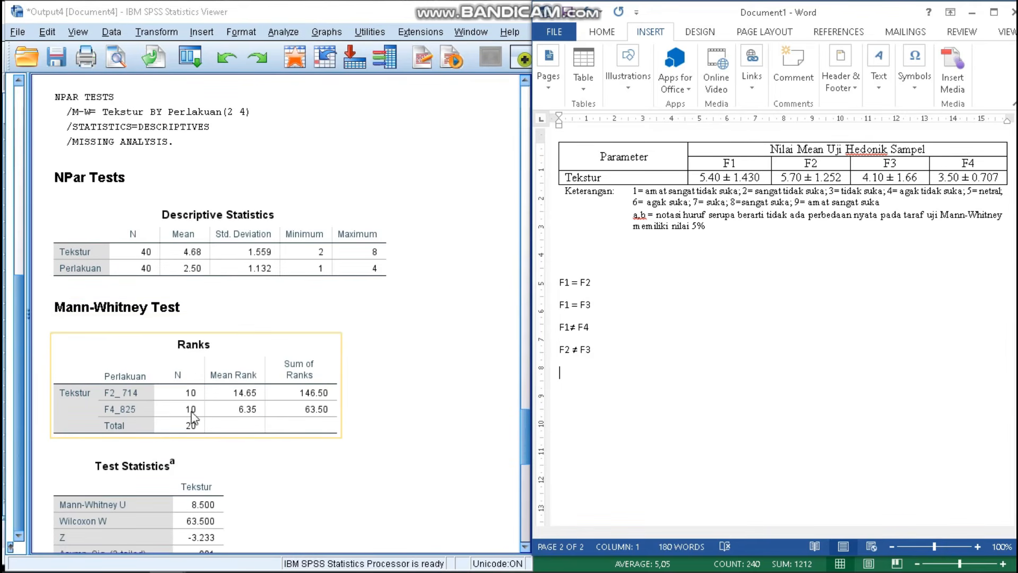
scroll(129, 410, "down", 3)
left_click(136, 411)
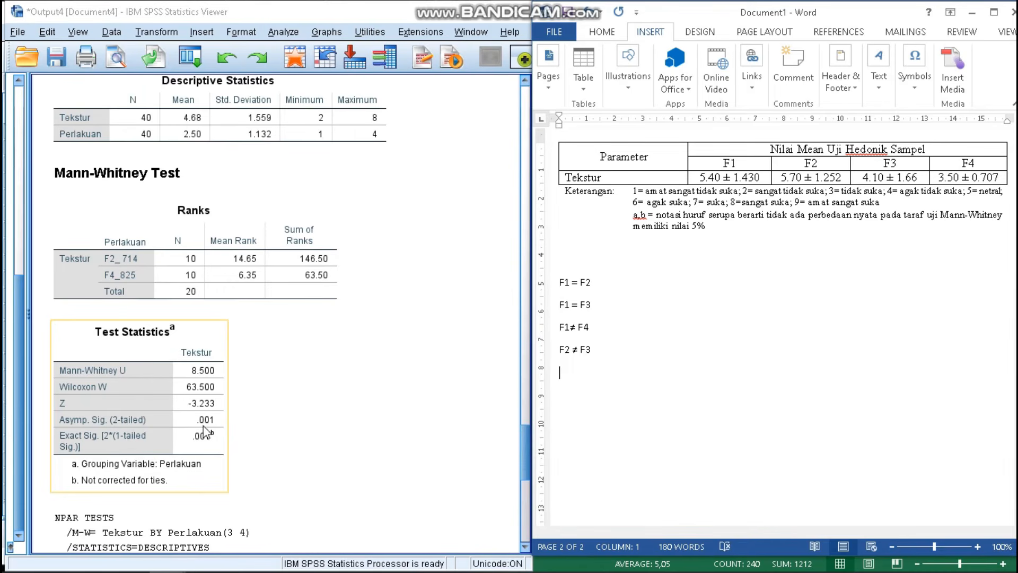
left_click(556, 400)
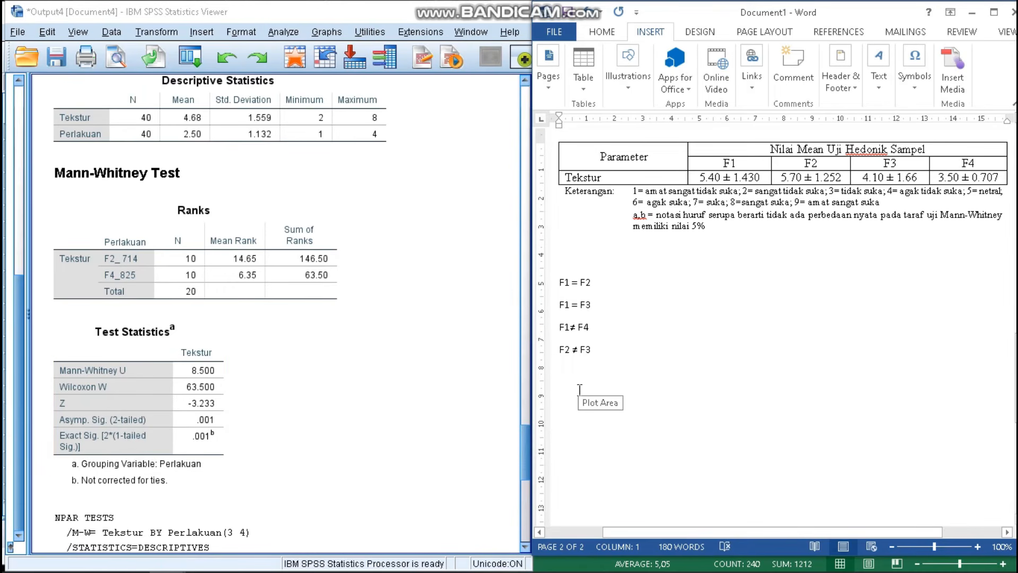
type("F2")
type("≠")
type("F4")
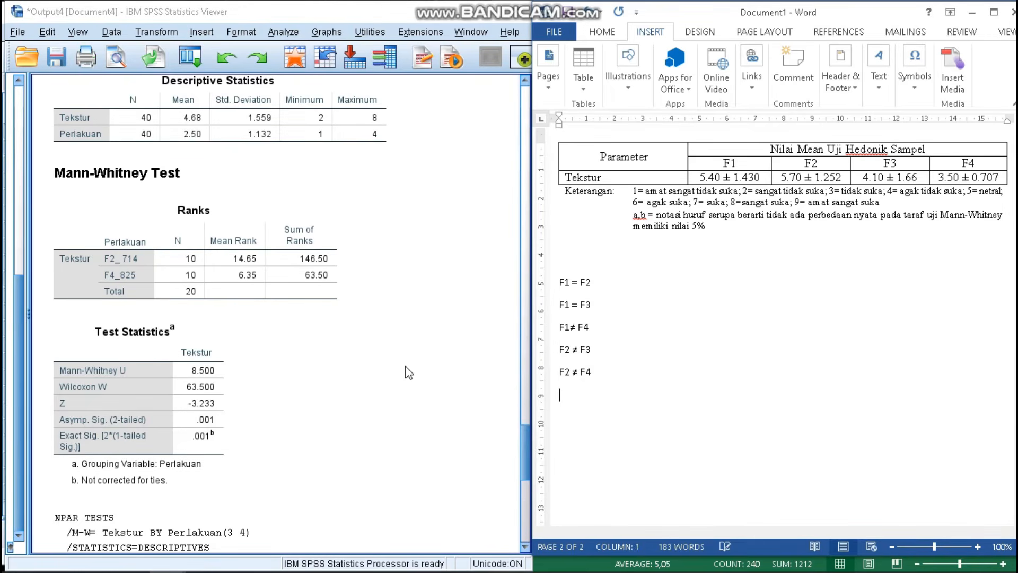
Step: Read the Mann-Whitney result comparing F3 with F4 for Tekstur, and add the line F3 = F4 to the Word notes
scroll(405, 366, "down", 3)
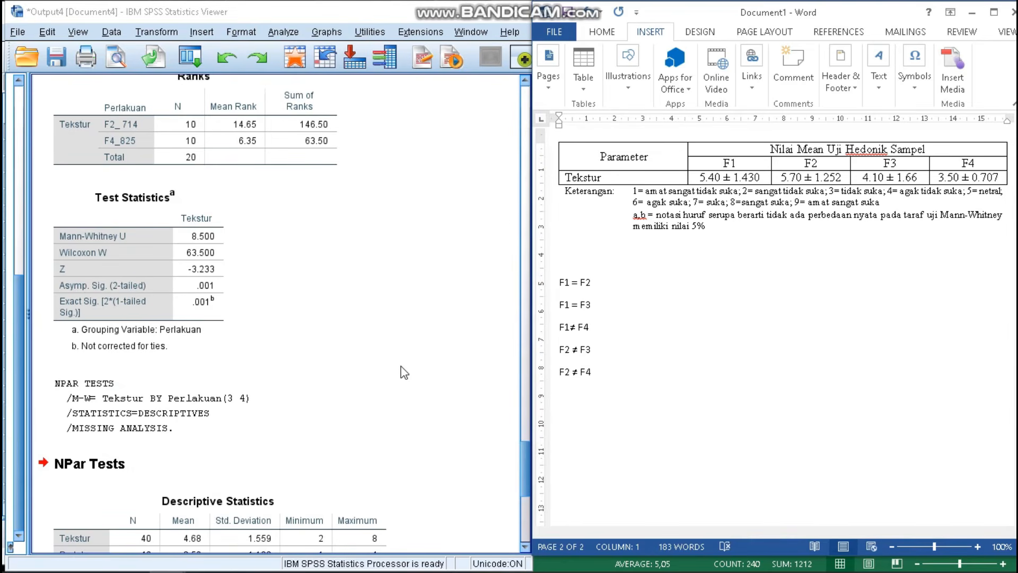
scroll(402, 371, "down", 7)
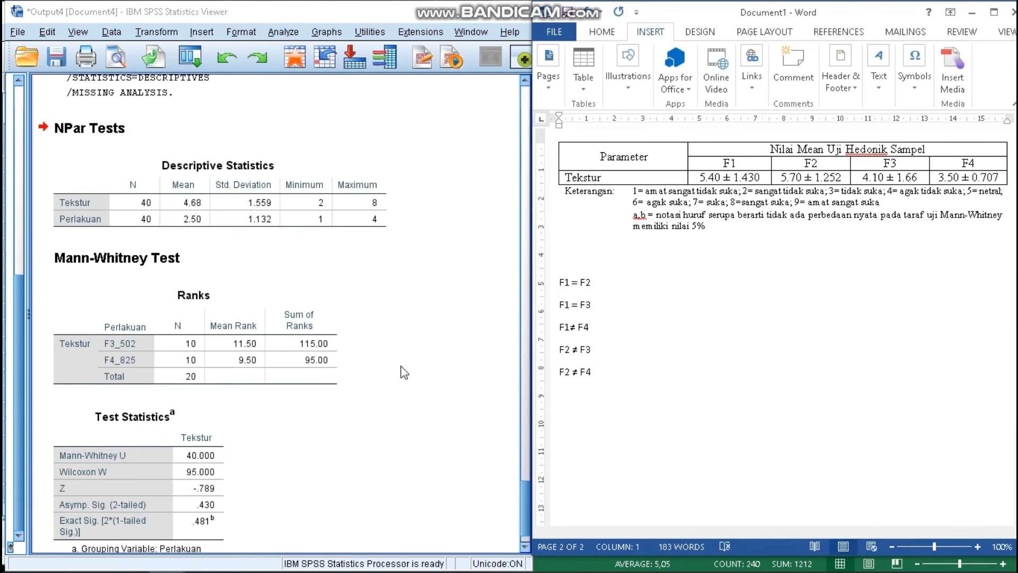
scroll(123, 345, "down", 1)
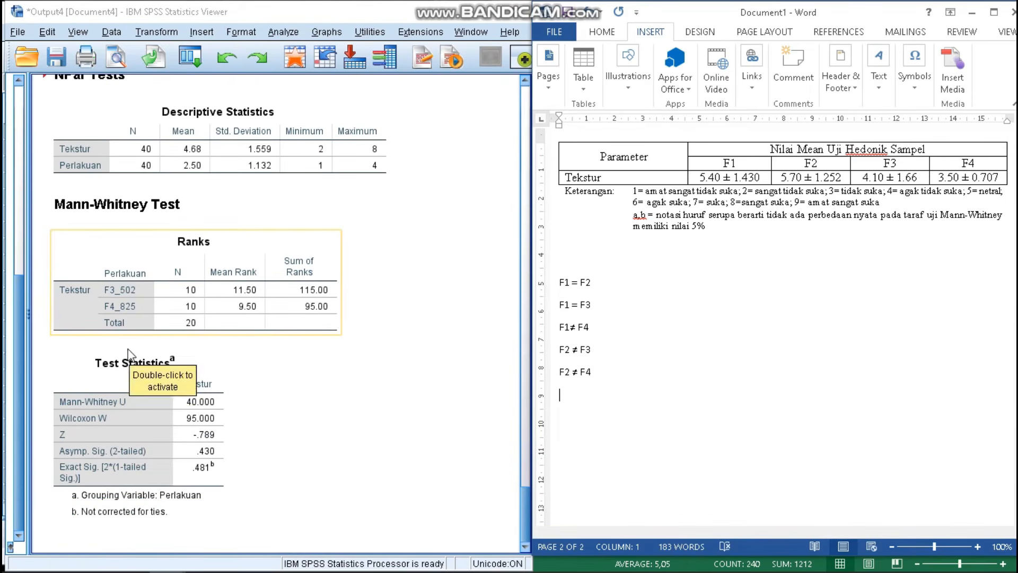
left_click(586, 403)
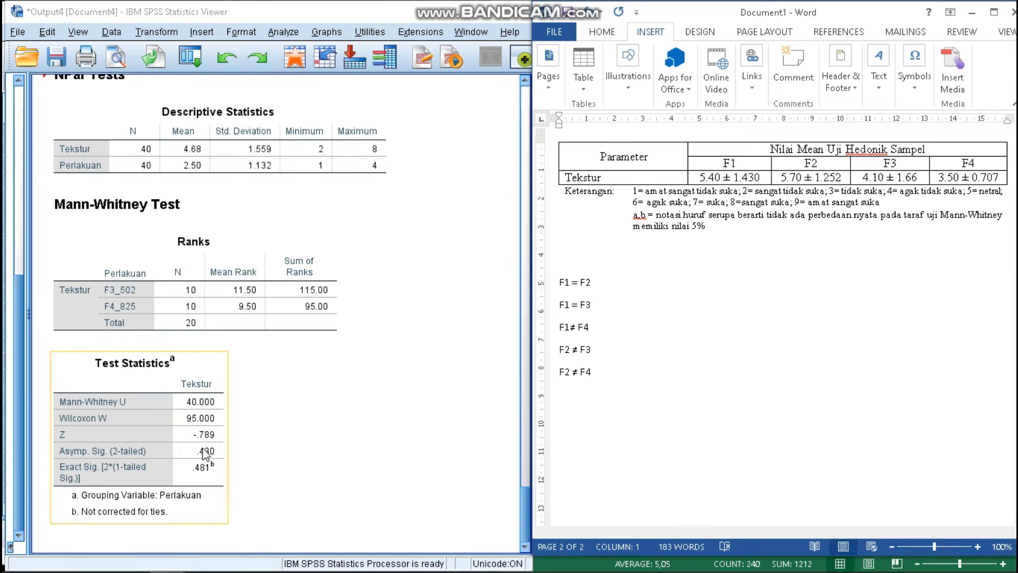
type("F3")
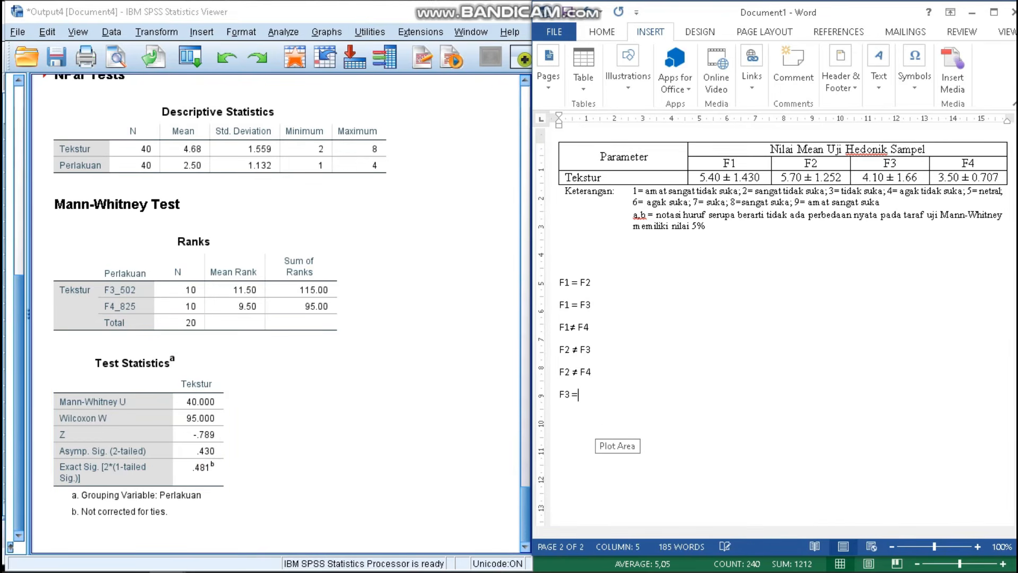
type(" = F4")
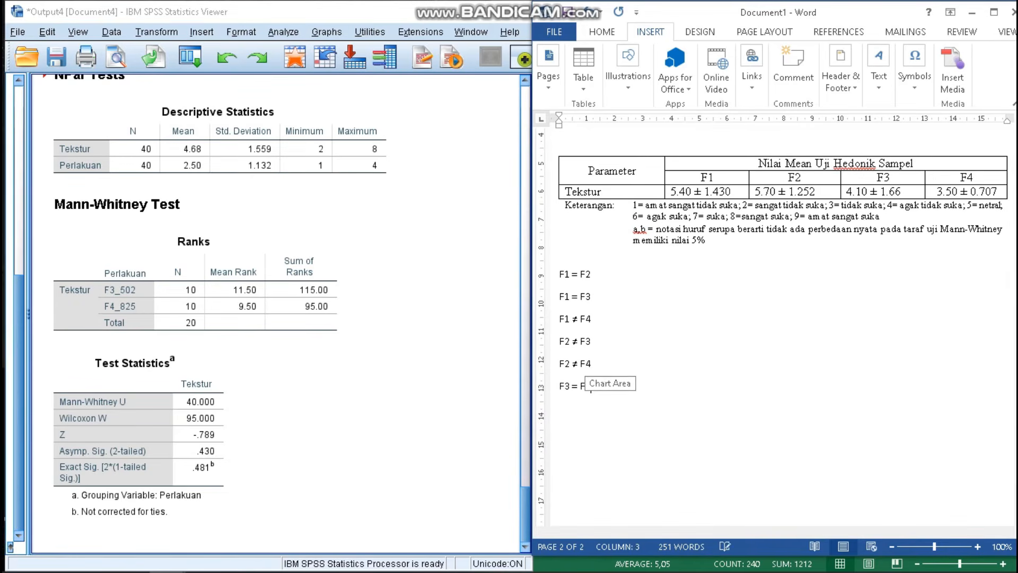
Step: Append the notation letter a to the F1, F2 and F3 values in the Word table's Tekstur row
left_click(591, 340)
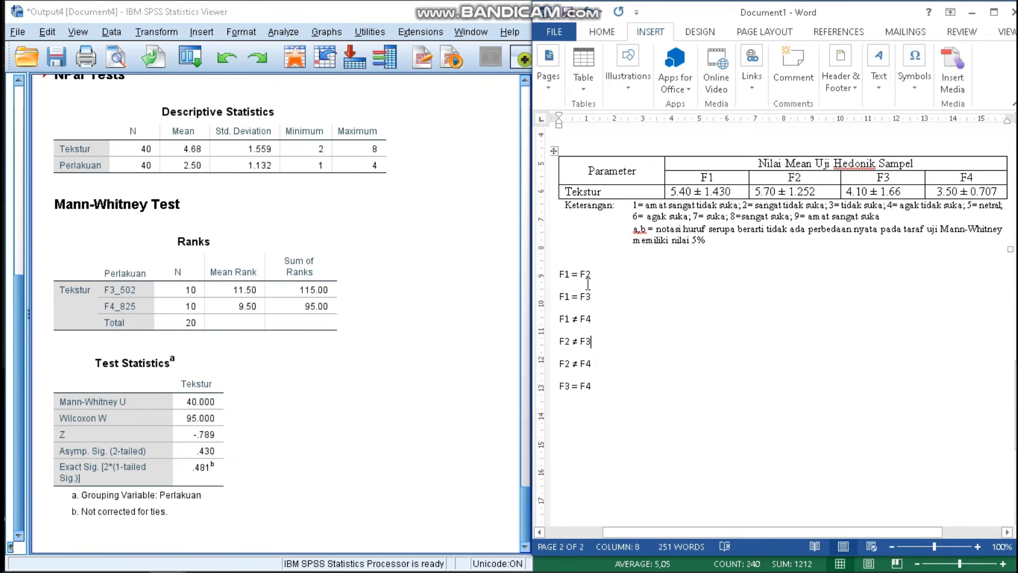
left_click(733, 191)
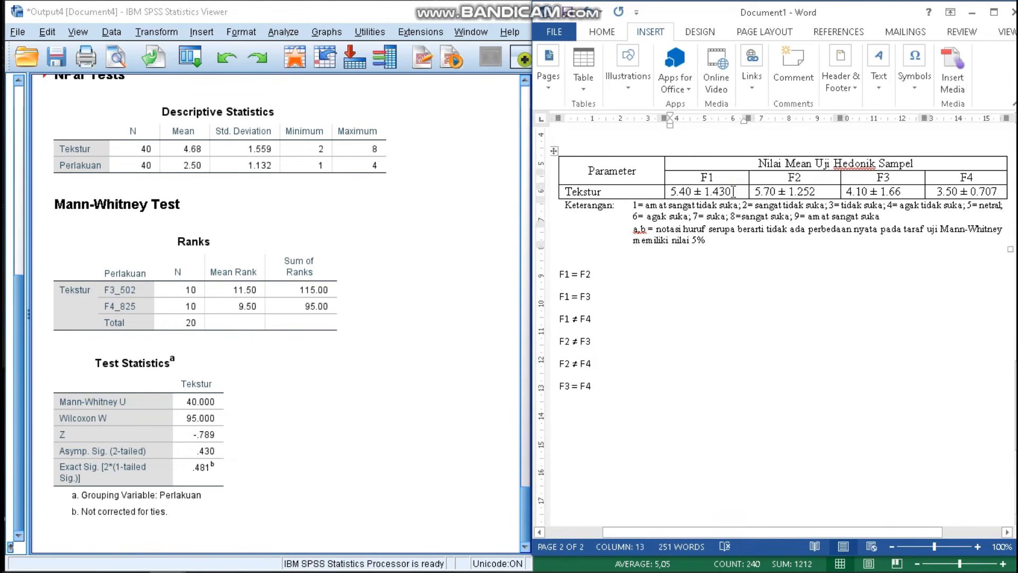
type("a")
left_click(827, 191)
type("a")
left_click(905, 191)
type("a")
Step: Change the F3 value's notation letter to b because F2 ≠ F3, and append b to the F1 value to make ab
left_click_drag(595, 341, 558, 340)
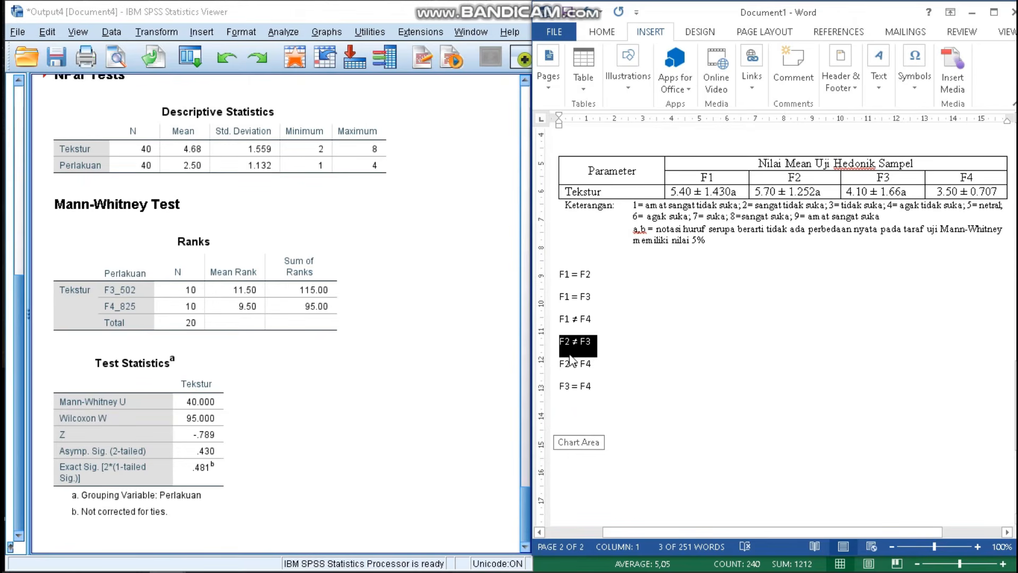
left_click(915, 193)
key("BackSpace")
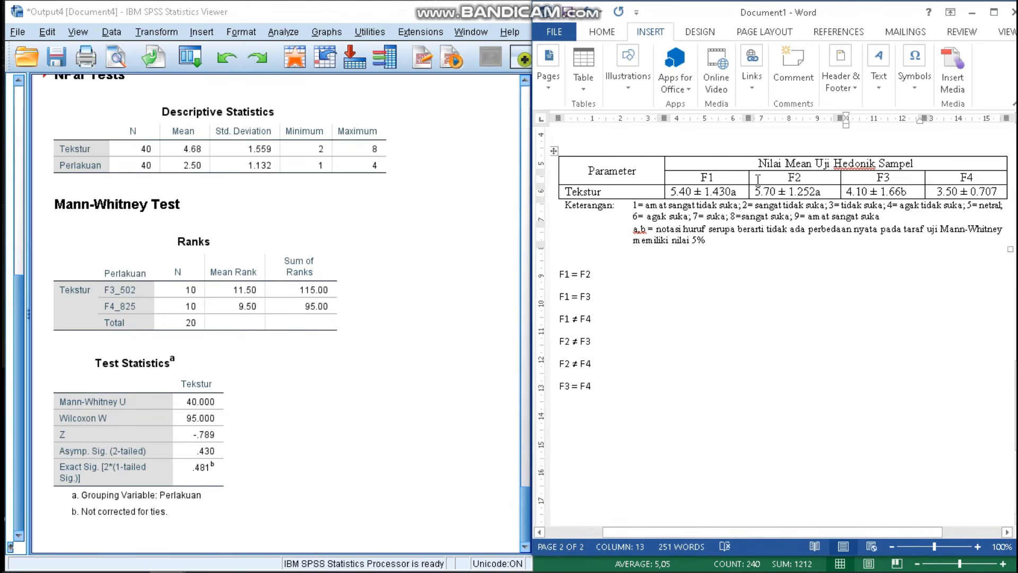
left_click(739, 193)
type("b")
Step: Check the lines F1 = F2, F1 = F3 and F3 = F4, and append the letter b to the F4 value
left_click_drag(560, 274, 599, 297)
left_click_drag(602, 386, 561, 389)
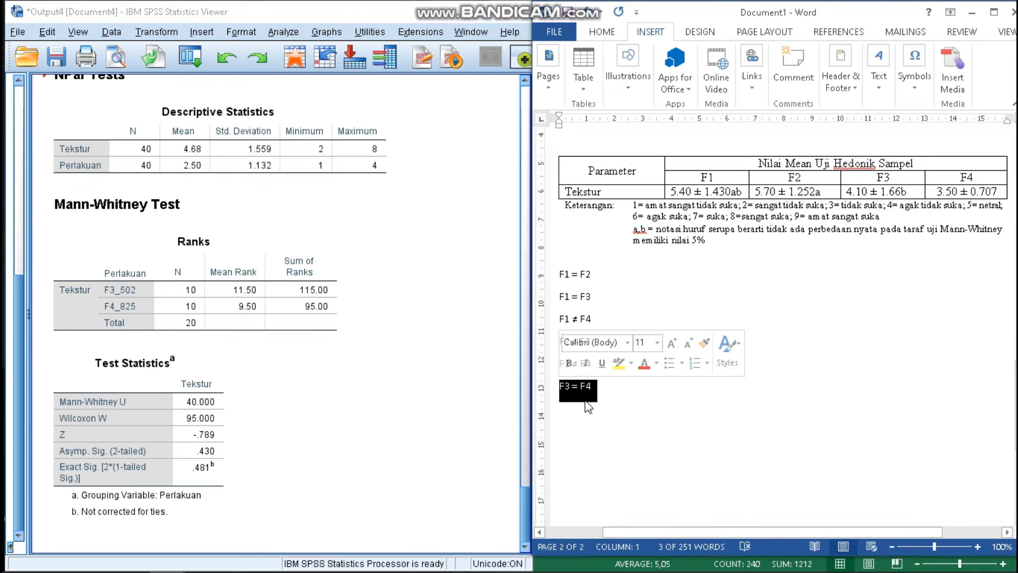
left_click(910, 192)
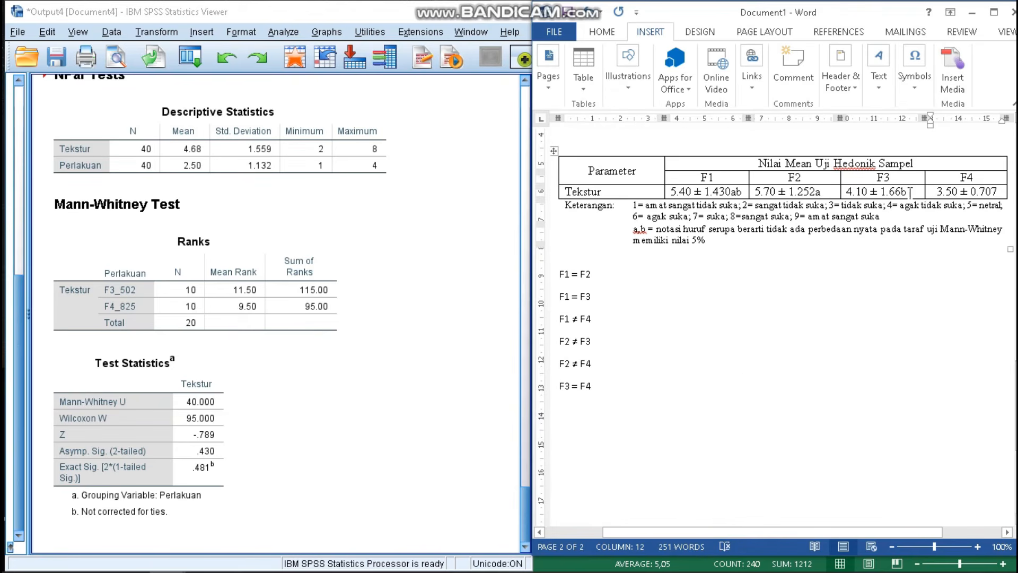
left_click(999, 192)
type("b")
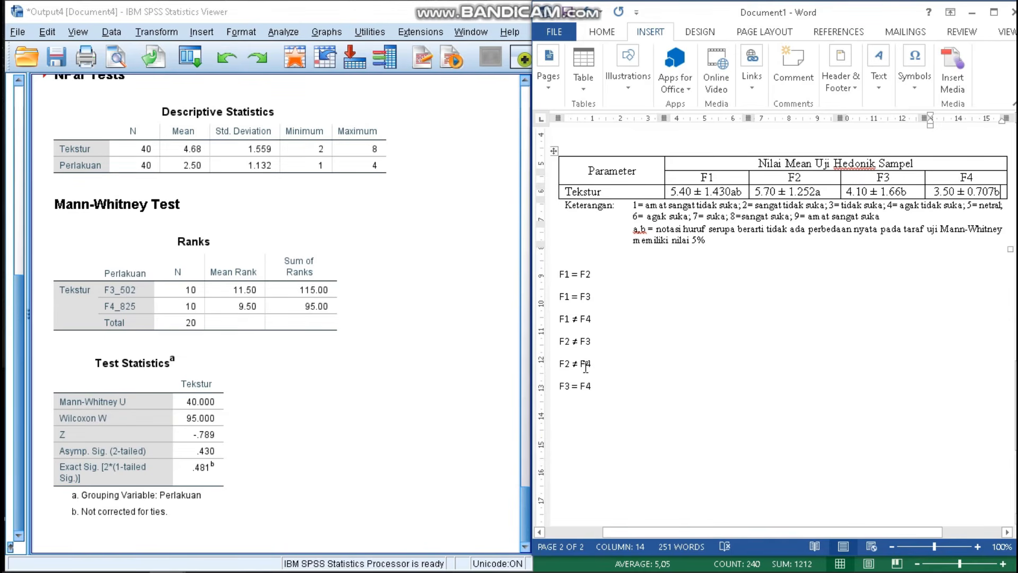
Step: Set the F4 value's notation letter to c because F1 ≠ F4, and append c to the F3 value to make bc
left_click_drag(558, 319, 594, 326)
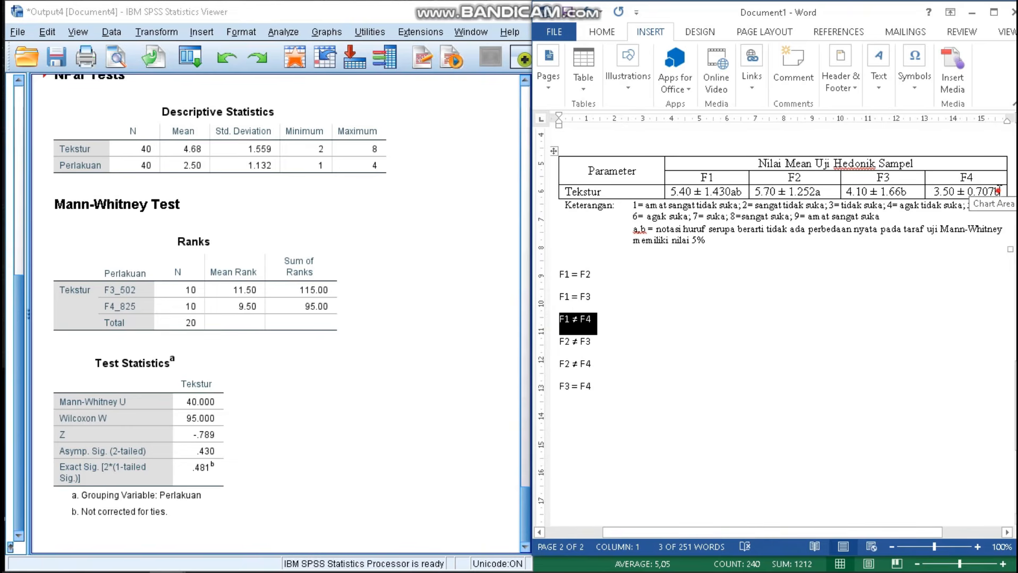
left_click(999, 192)
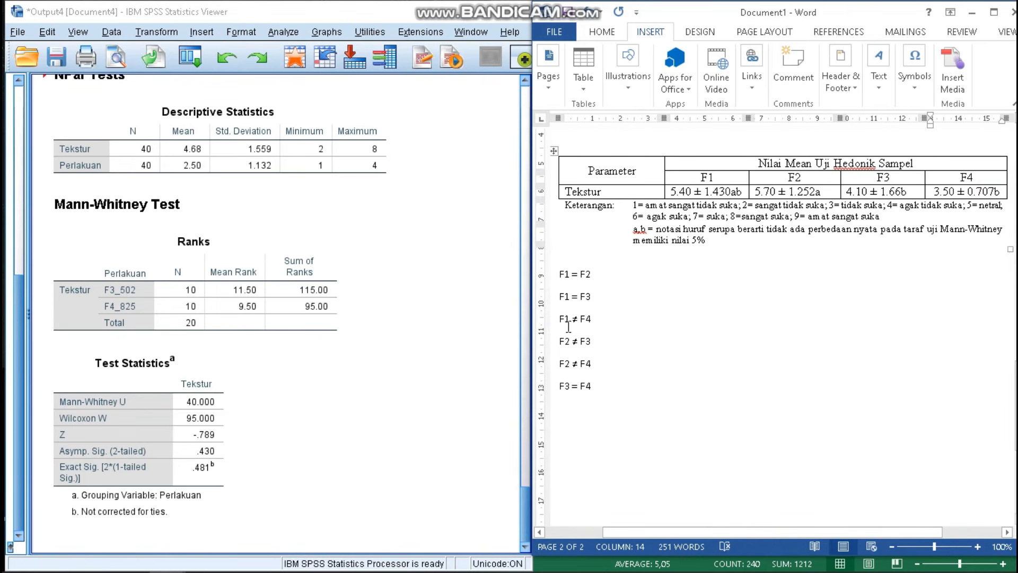
key("BackSpace")
type("c")
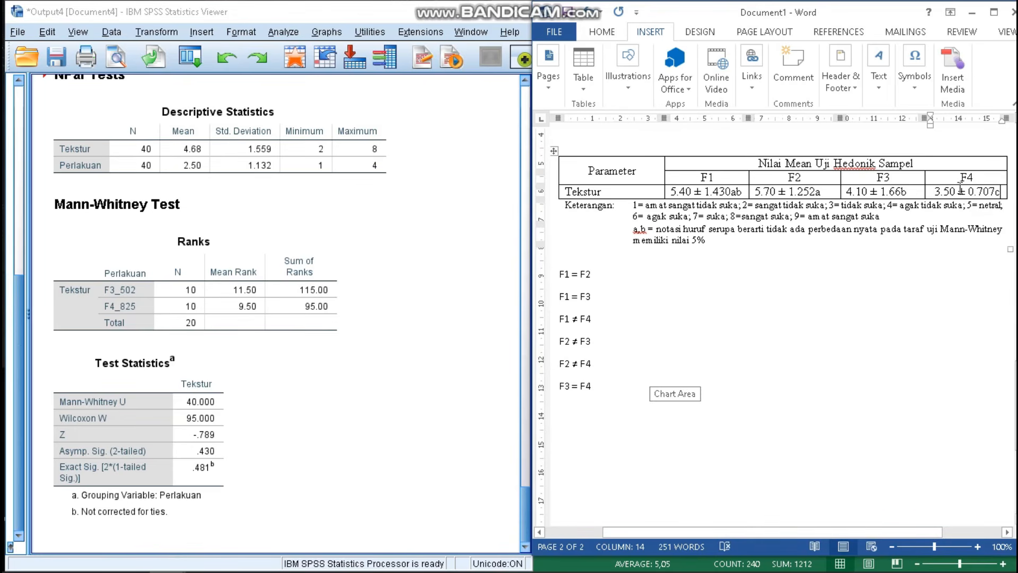
left_click(919, 191)
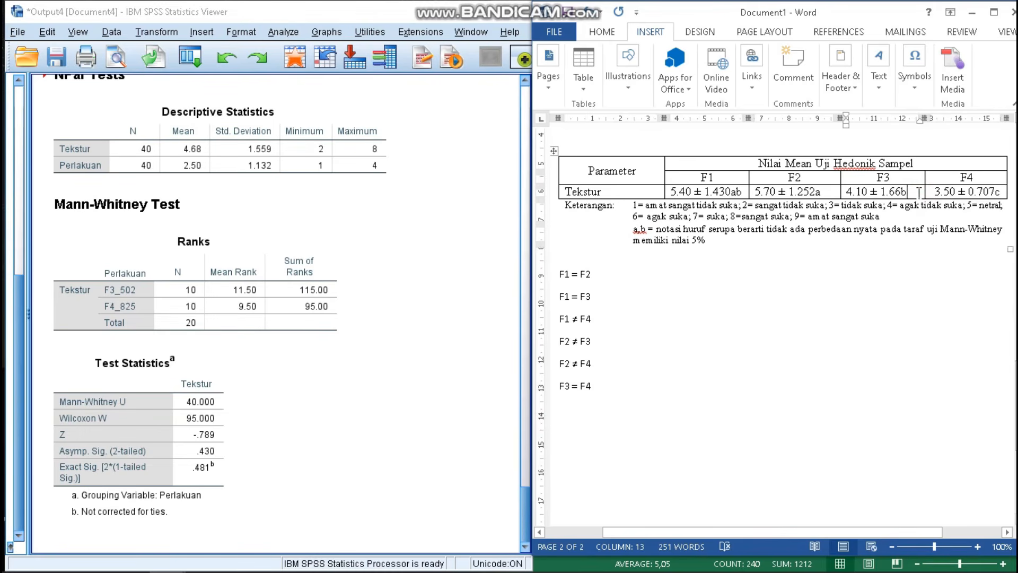
type("c")
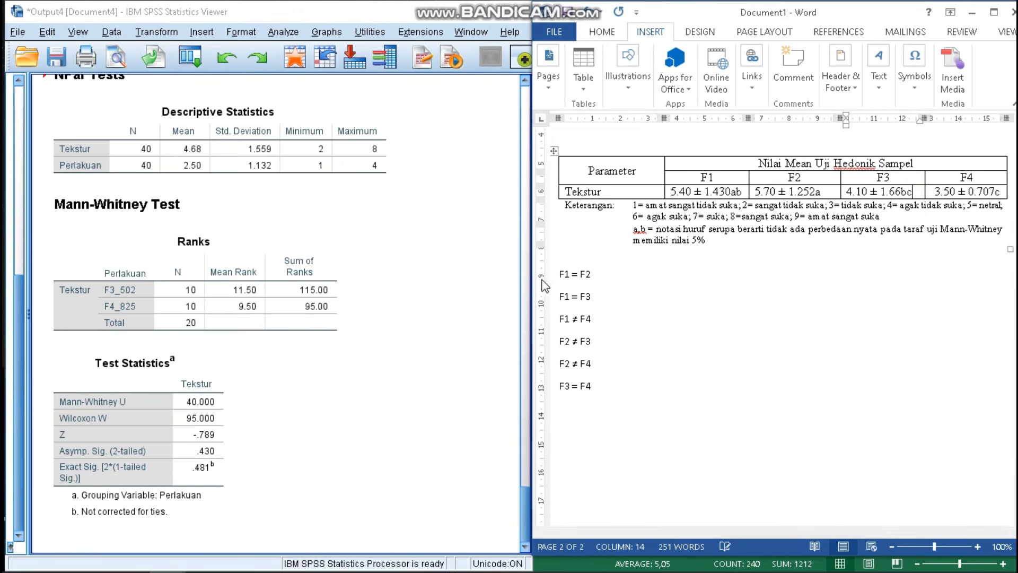
Step: Check the notation letters against the comparison lines, and format ab, a, bc and c in the Tekstur row as superscript
left_click_drag(554, 268, 587, 297)
left_click(553, 383)
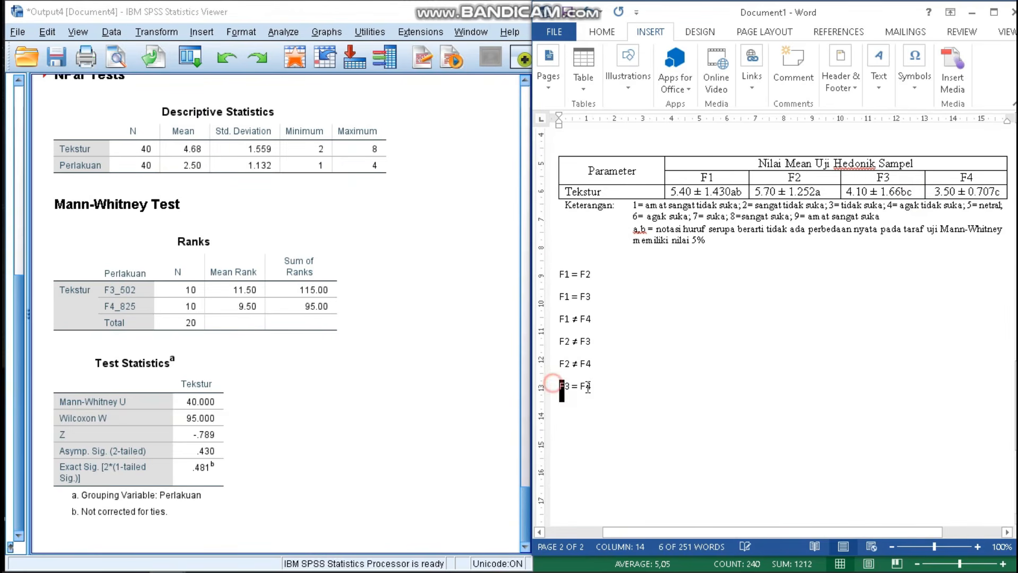
left_click(580, 339)
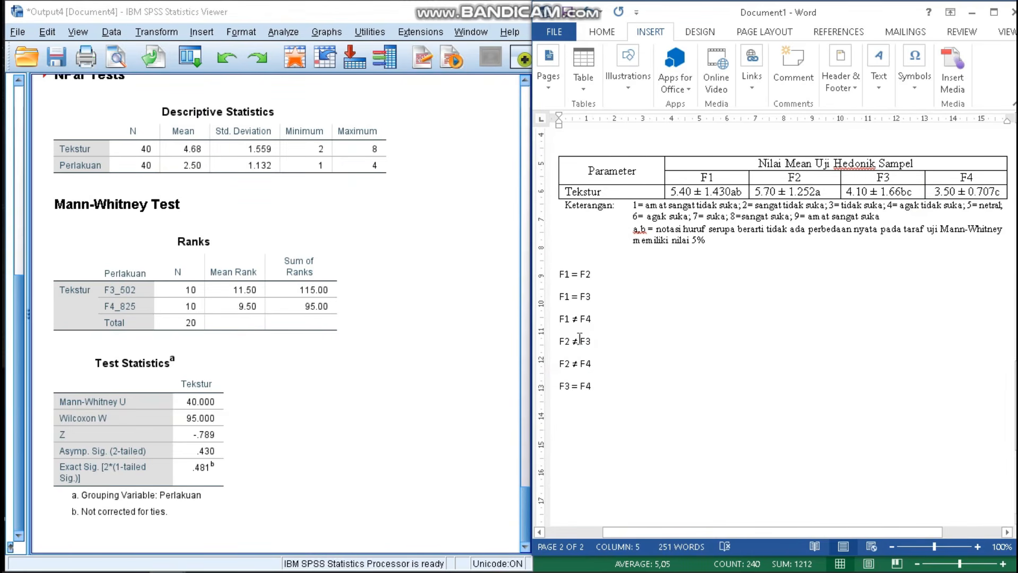
left_click(592, 319)
left_click(586, 341)
left_click(741, 192)
left_click_drag(741, 192, 731, 192)
left_click_drag(821, 192, 815, 192)
left_click_drag(925, 192, 900, 192)
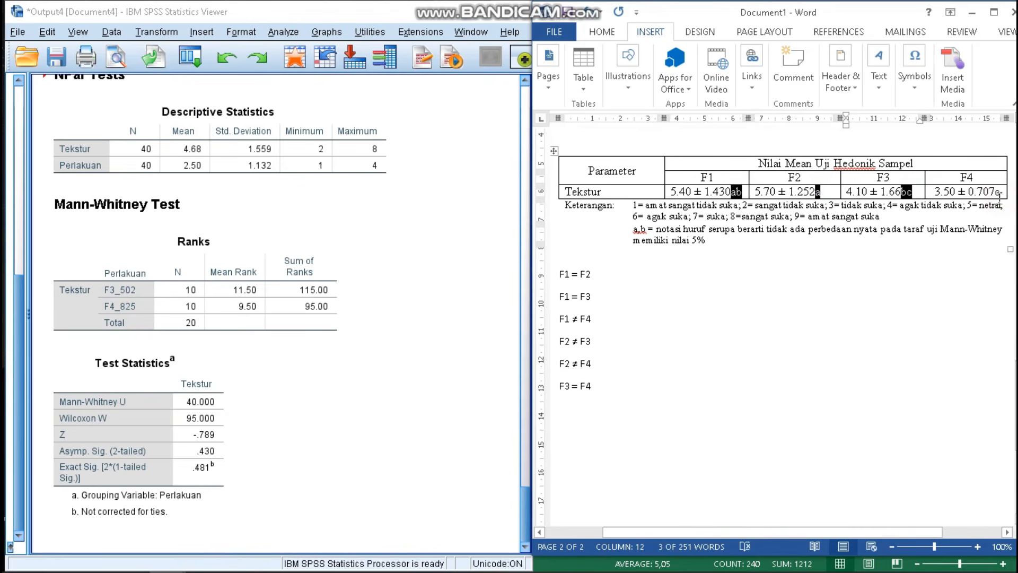
left_click_drag(1000, 192, 995, 192)
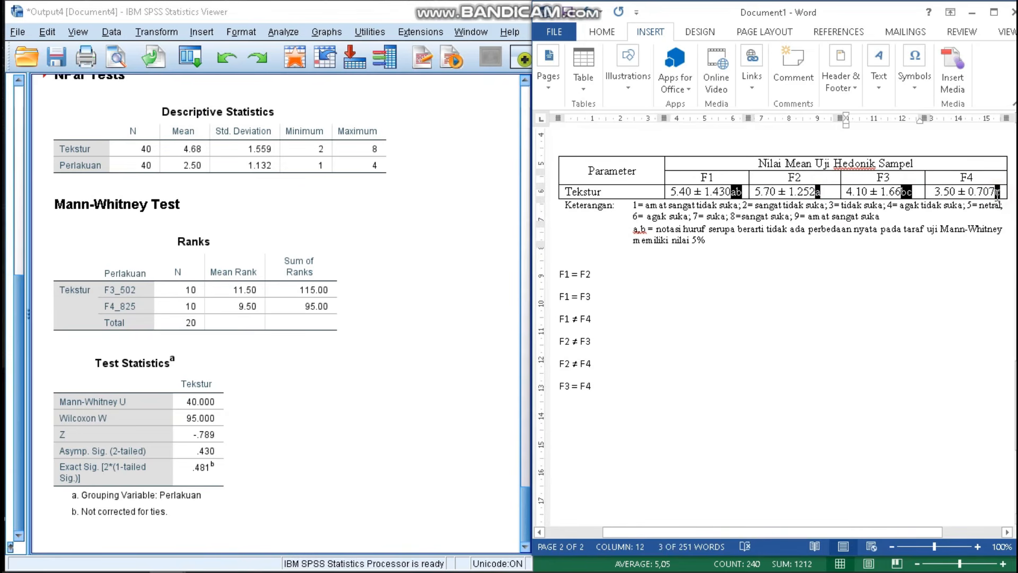
left_click(602, 32)
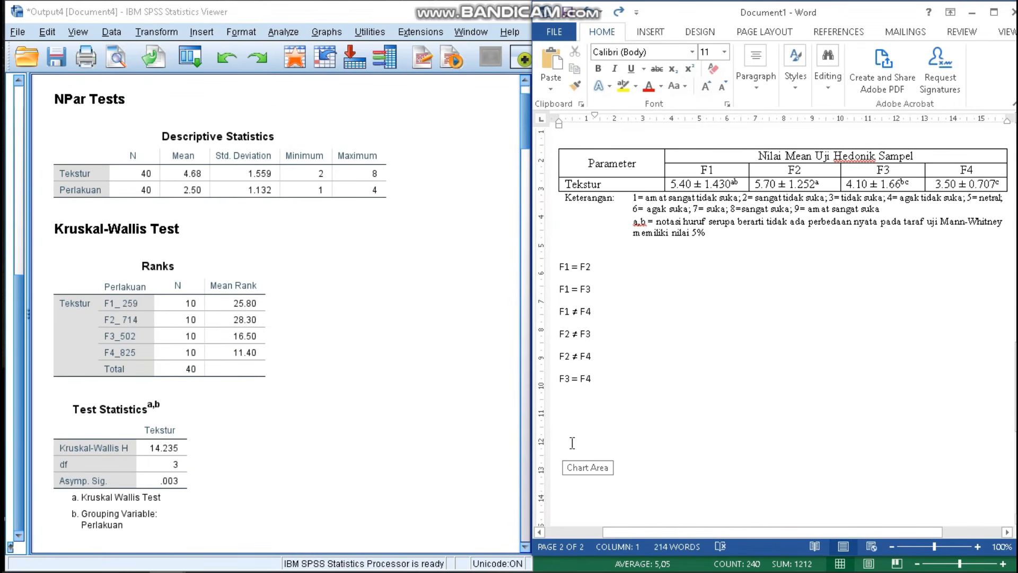
Step: Add the Kruskal Wallis conclusion paragraph for tekstur (P<0.05, H0 ditolak, continue with Mann-Whitney) below the comparison lines, and maximize the Word window
type("Hasil uji Kruskal Wallis parameter tekstur menunjukkan P<0.05, H0 ditolak sehingga ada perbedaan nyata perlakuan (F1, F2, F3, dan F4) terhadap tekstur tempe kedelai dengan substitusi biji jali. Untuk melihat kelompok mana yang berbeda dilakukan uju Mann-Whitney.")
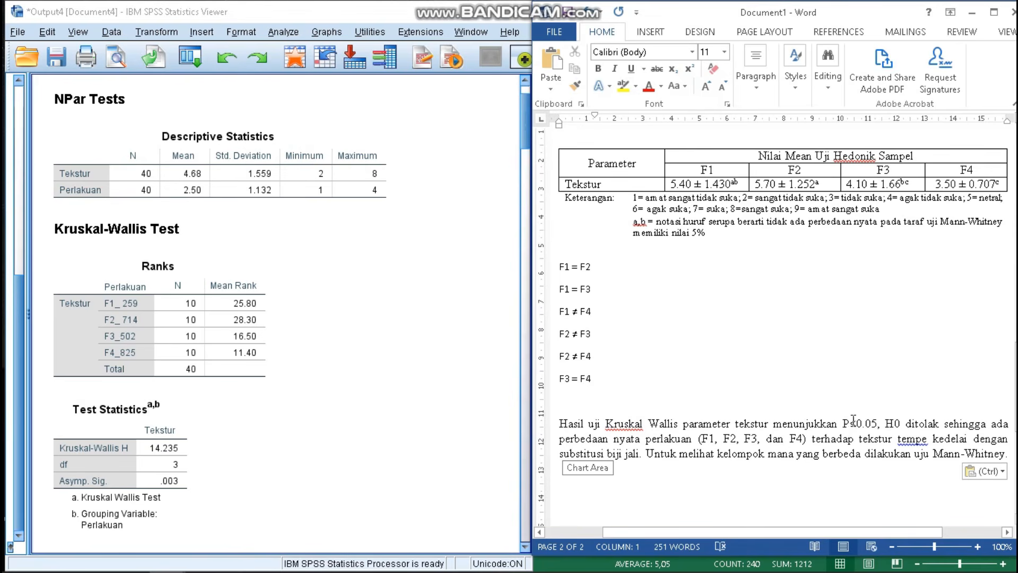
left_click(190, 494)
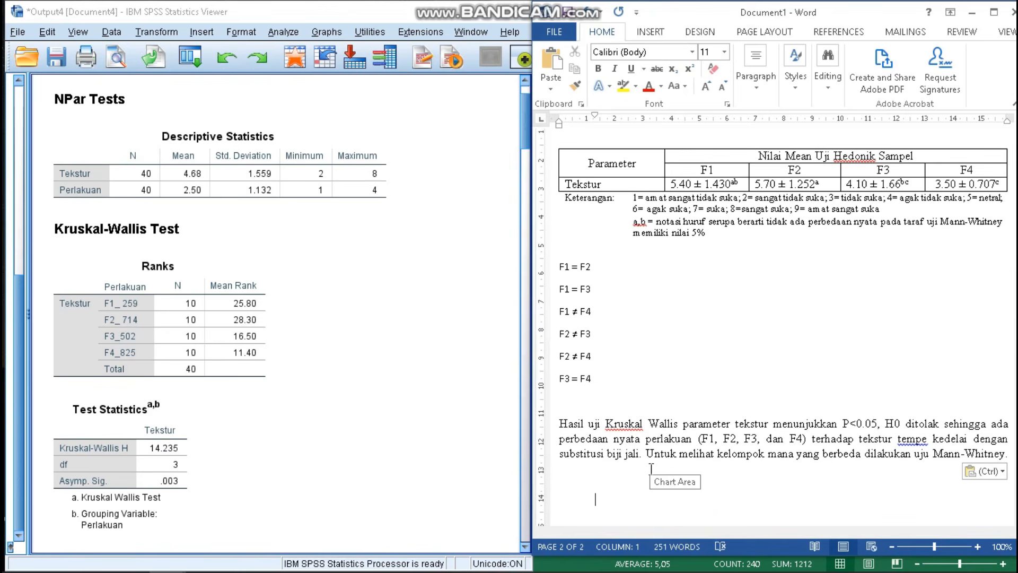
key("ctrl+z")
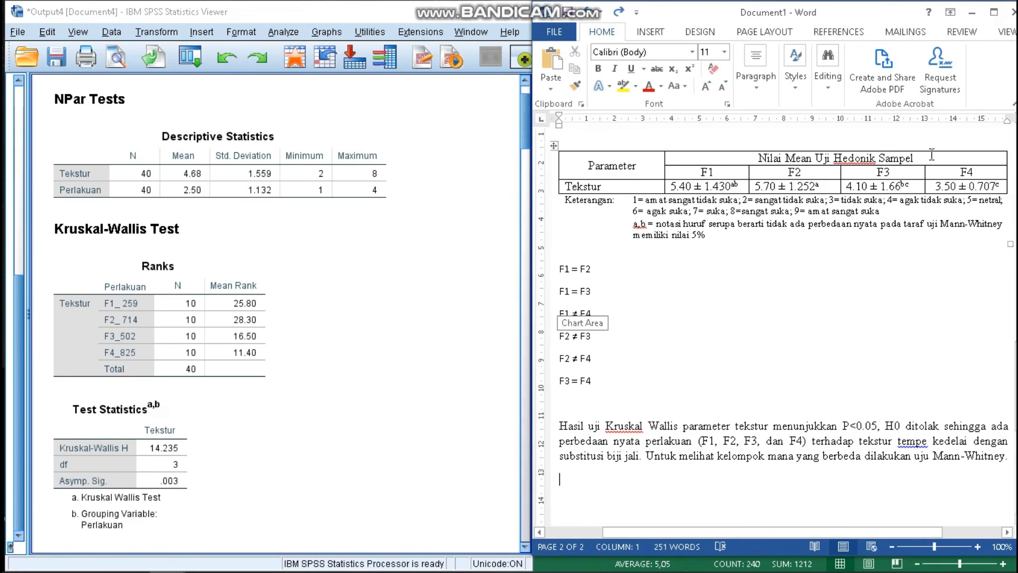
left_click(994, 13)
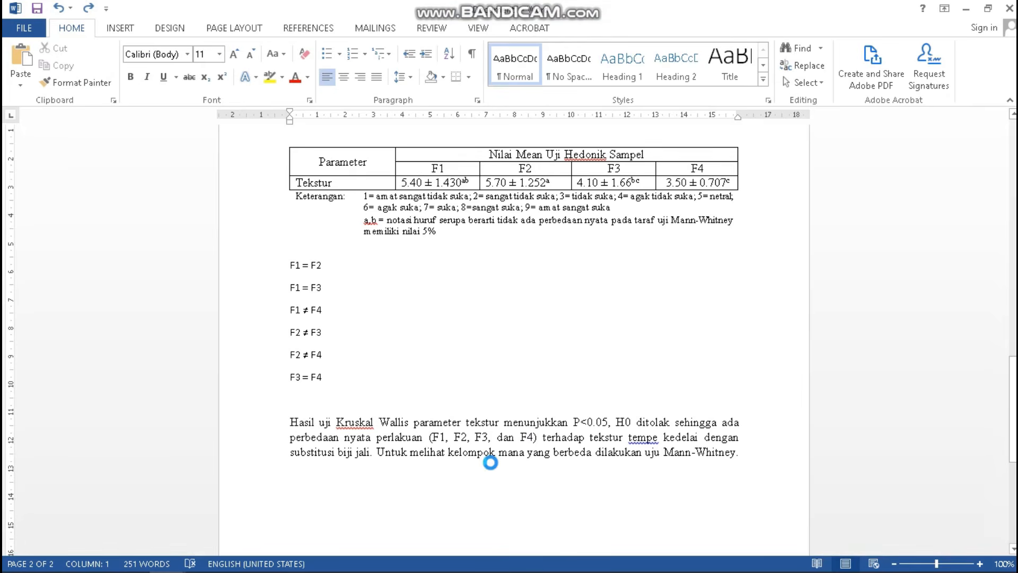
Step: Add the Mann-Whitney conclusion paragraph for tekstur below the Kruskal Wallis paragraph, and delete the F1 to F4 comparison lines with the surplus blank line
type("Hasil dari uji Mann-Whitney menunjukkan bahwa tingkat kesukaan tekstur tempe kedelai dengan substitusi biji jali tidak berbeda nyata (P>0.05) pada F1 dan F2, F1 dan F3, serta F3 dan F4. Namun terdapat perbedaan nyata (P<0.05) pada F1 dan F4, F2 dan F3, serta F2 dan F4 tingkat kesukaan tekstur tempe kedelai dengan substitusi biji jali.")
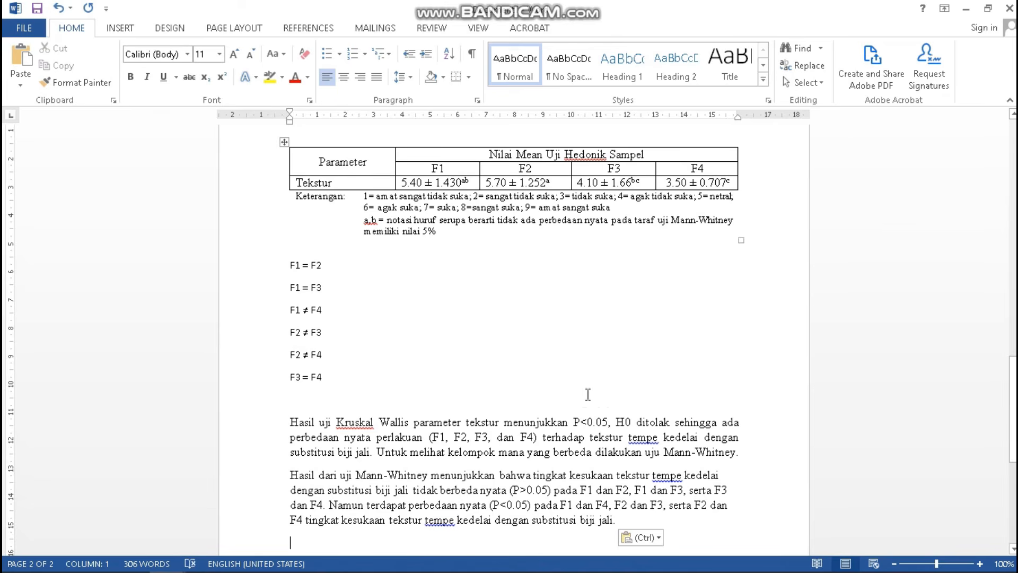
left_click(354, 385)
left_click_drag(321, 378, 259, 283)
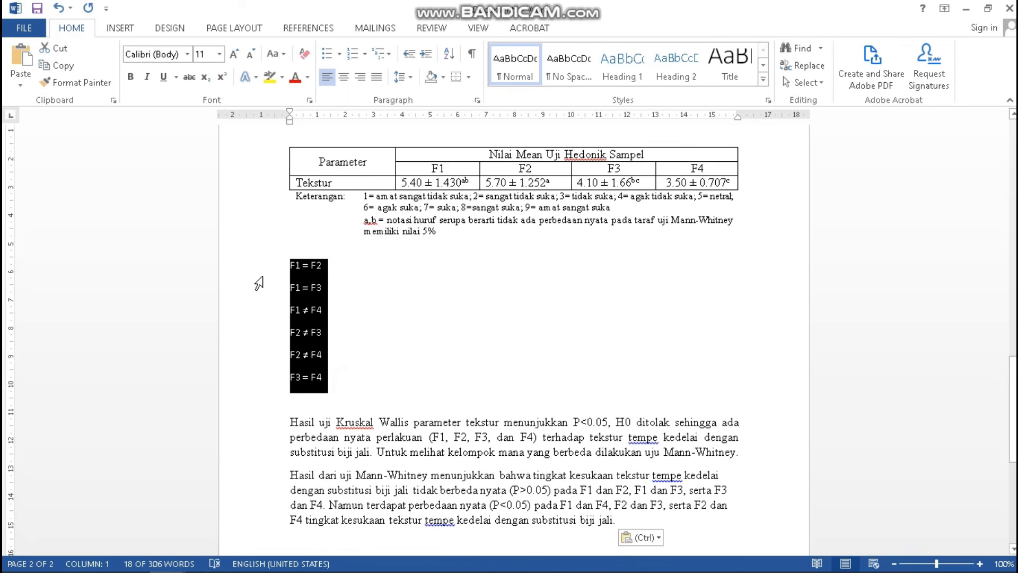
key("BackSpace")
key("BackSpace")
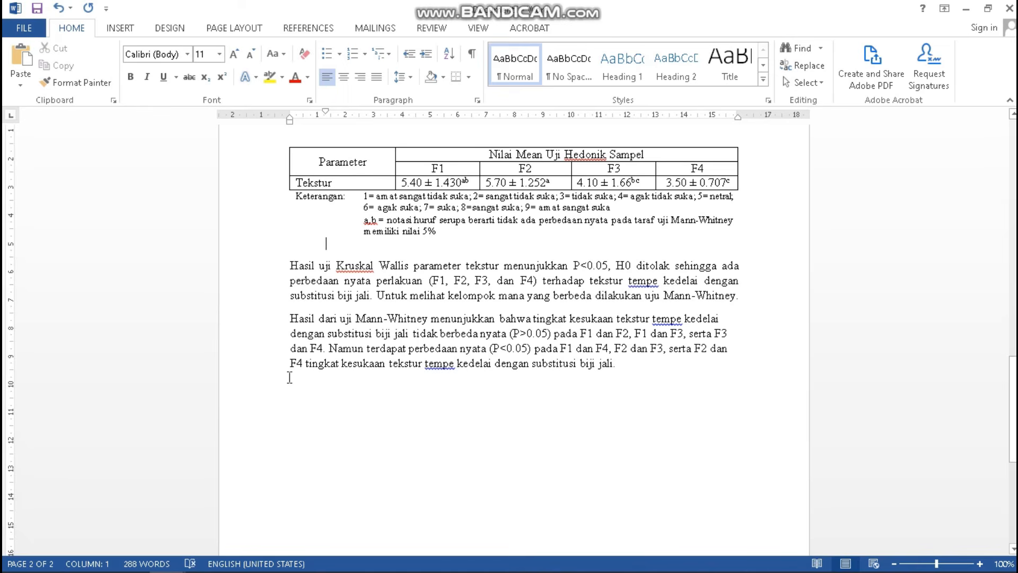
Step: Insert a Radar with Markers chart between the table notes and the Kruskal Wallis paragraph
left_click(121, 28)
left_click(291, 69)
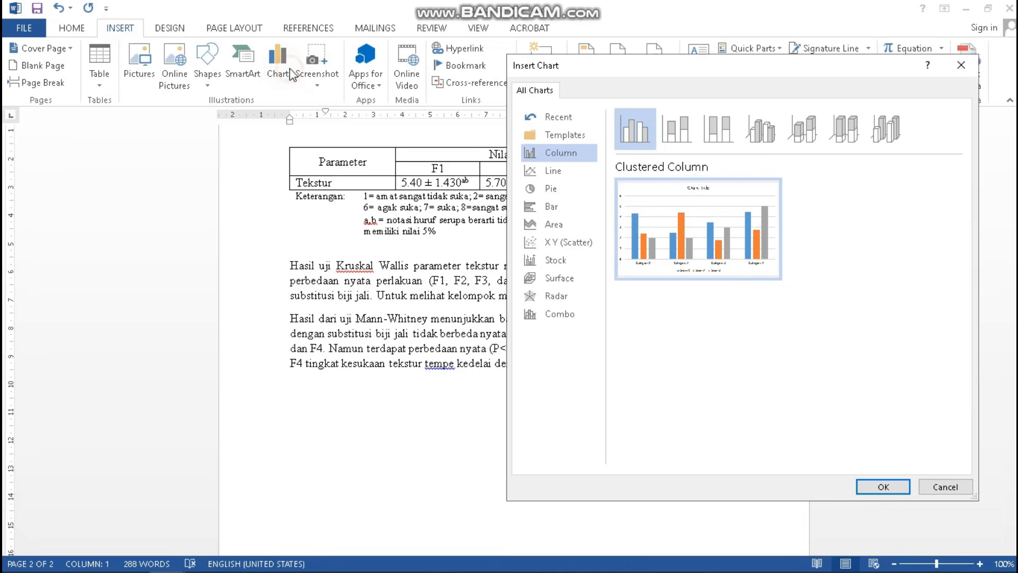
left_click(572, 170)
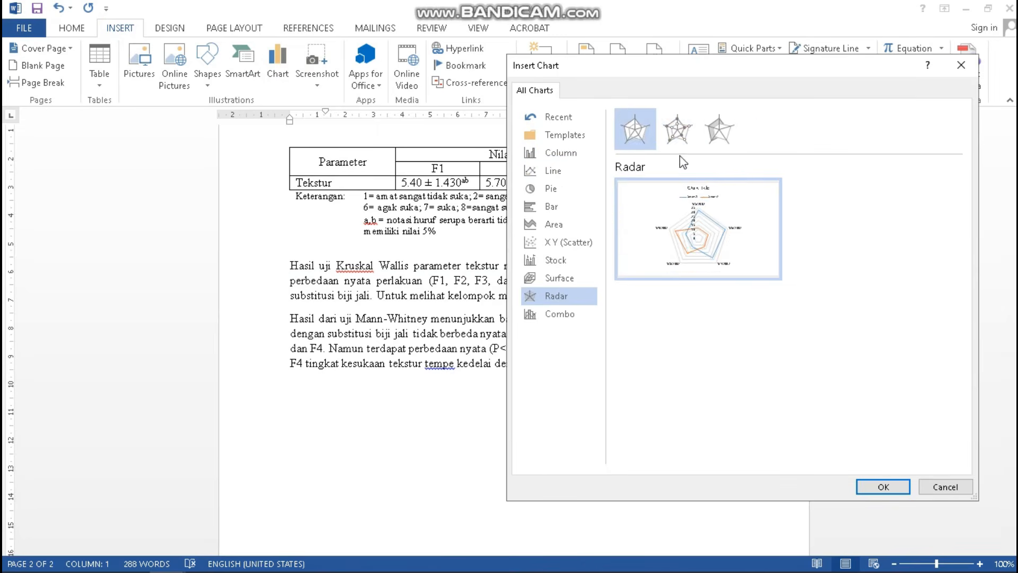
left_click(676, 130)
left_click(882, 487)
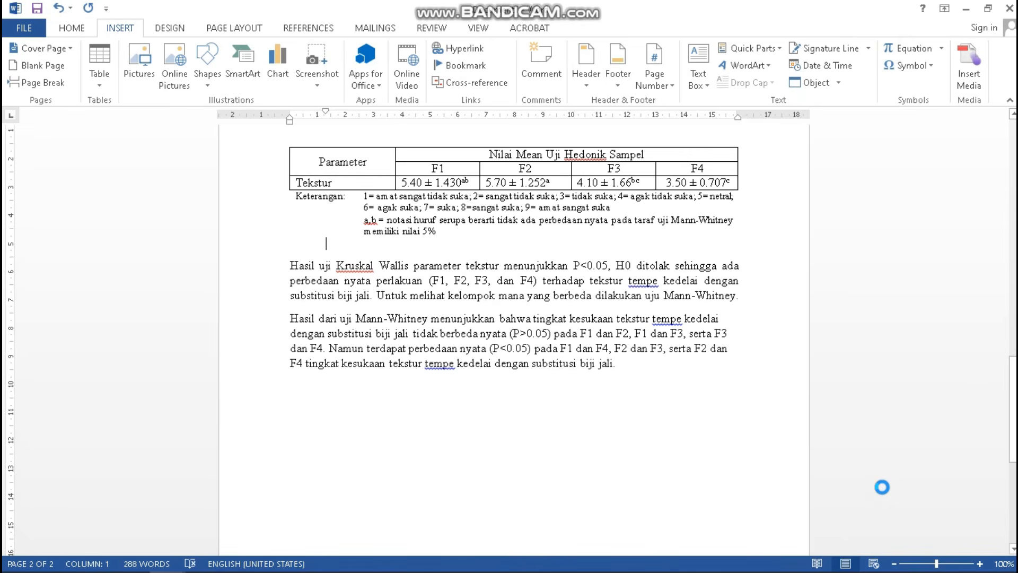
Step: Rename Series 1 as Tekstur in the chart's data sheet
left_click_drag(538, 90, 534, 273)
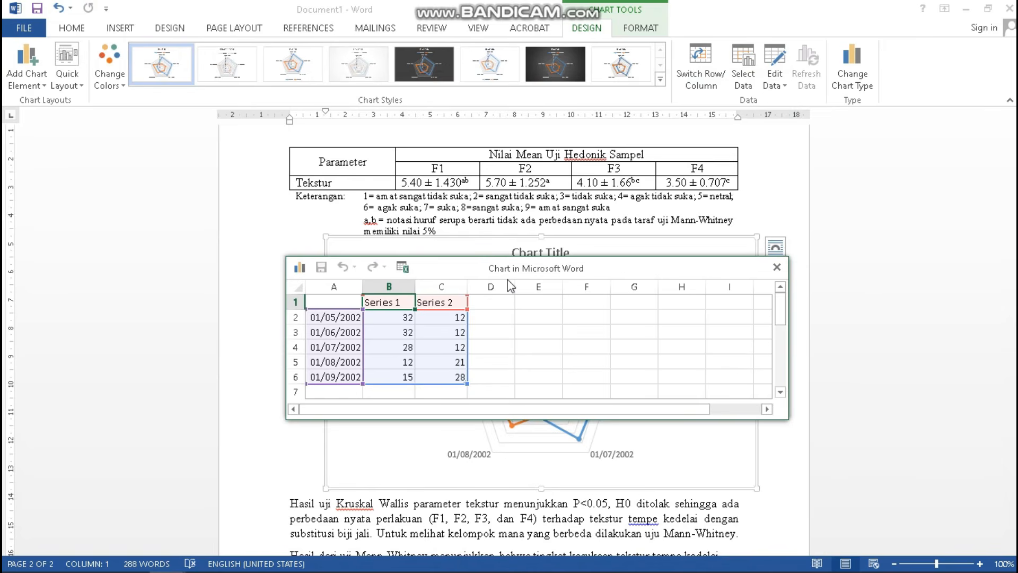
double_click(380, 303)
left_click_drag(414, 303, 338, 302)
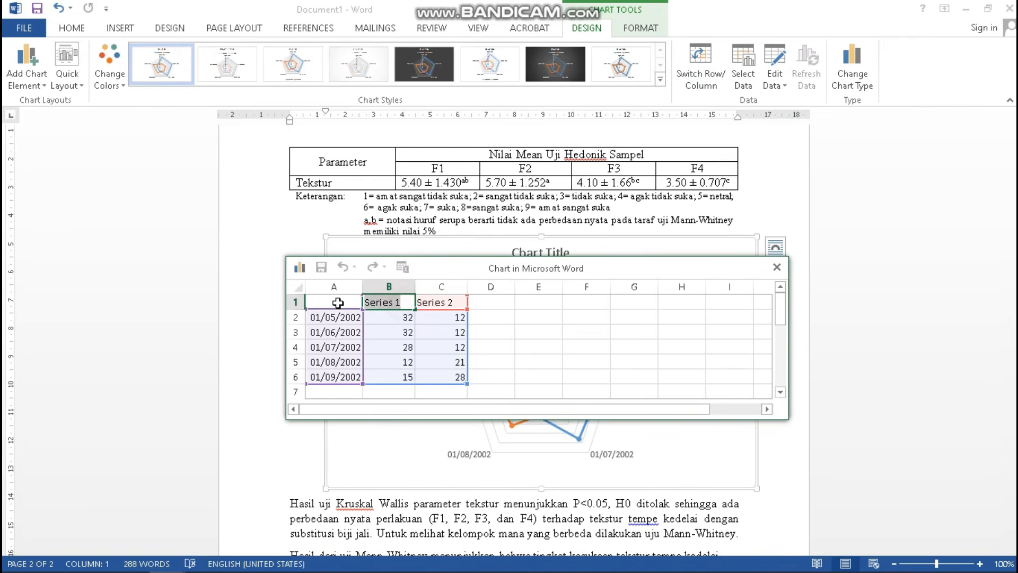
type("Tekstur")
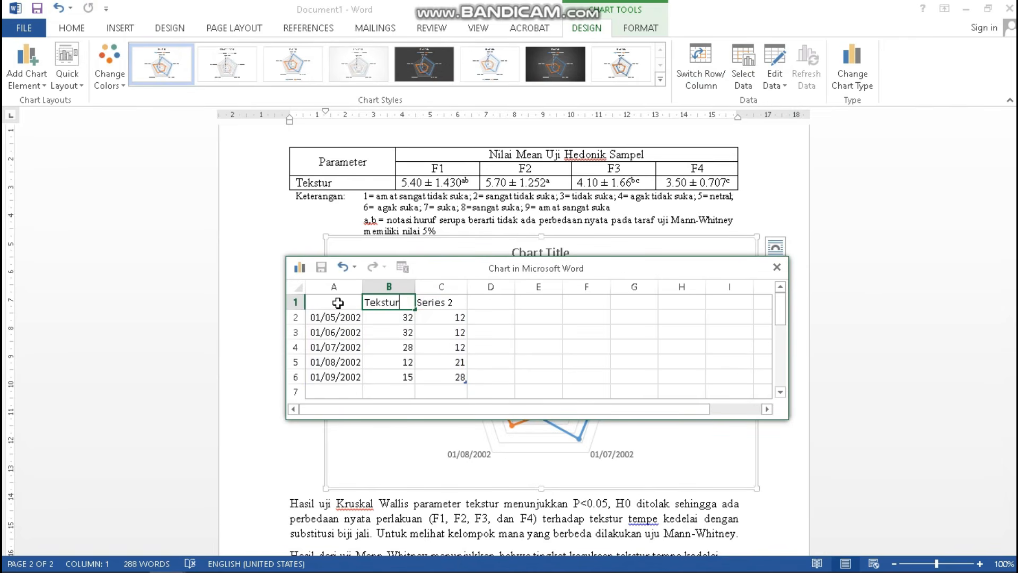
Step: Name the first four chart categories F1, F2, F3 and F4, and limit the chart data range to the Tekstur column through the F4 row
left_click(333, 317)
type("F1")
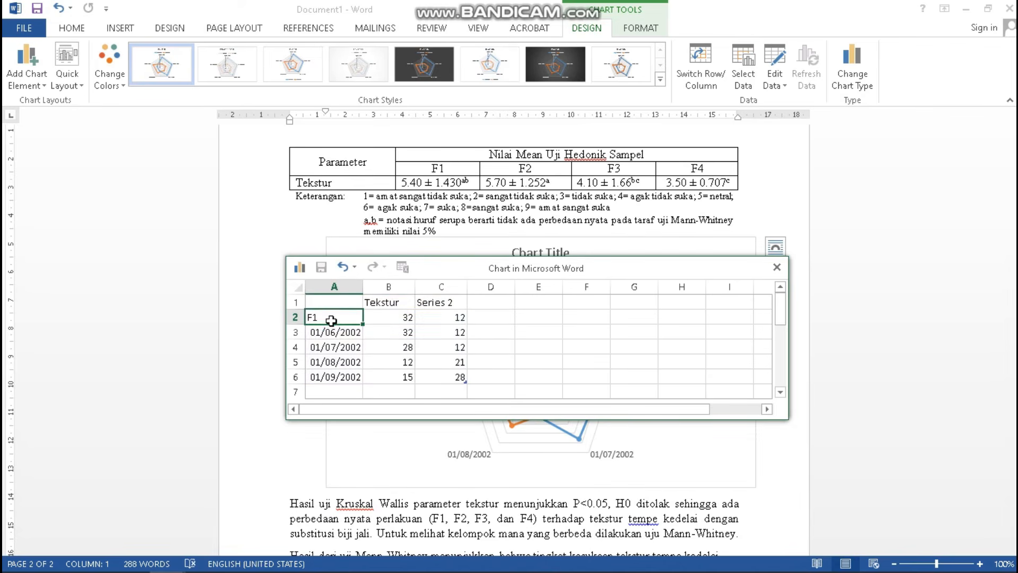
key("Return")
type("F2")
key("Return")
type("F3")
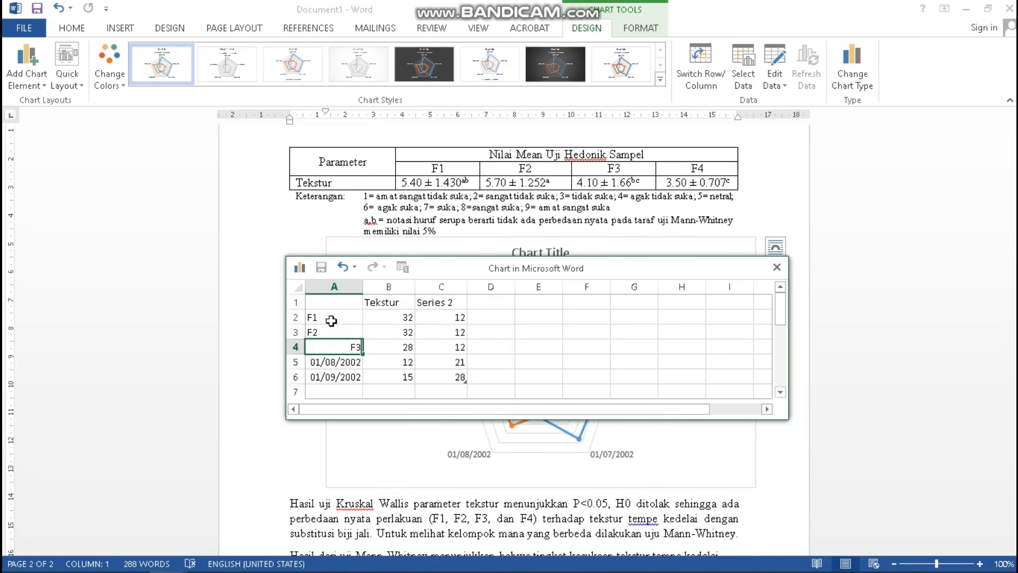
key("Tab")
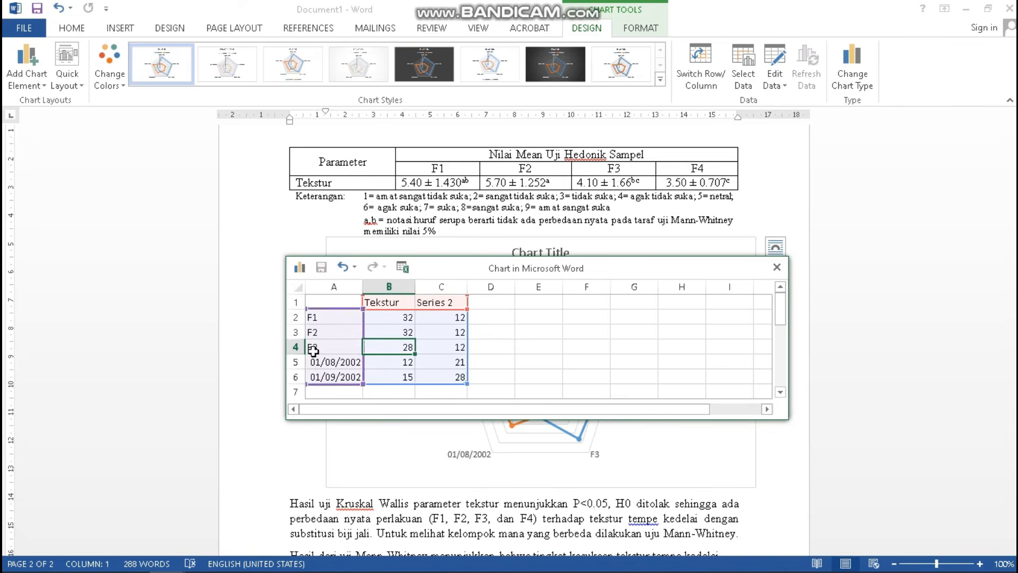
left_click(324, 364)
type("F4")
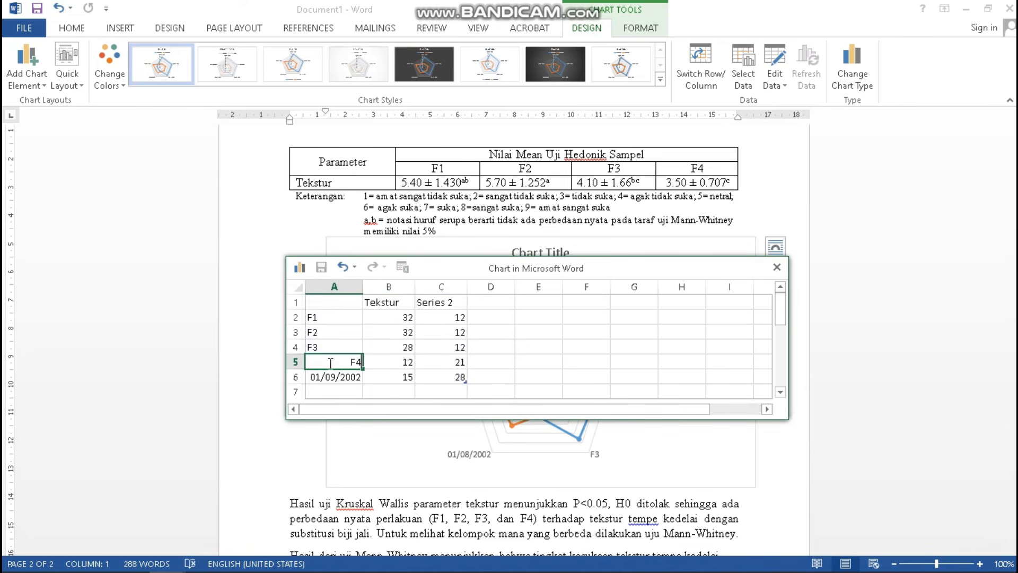
key("Return")
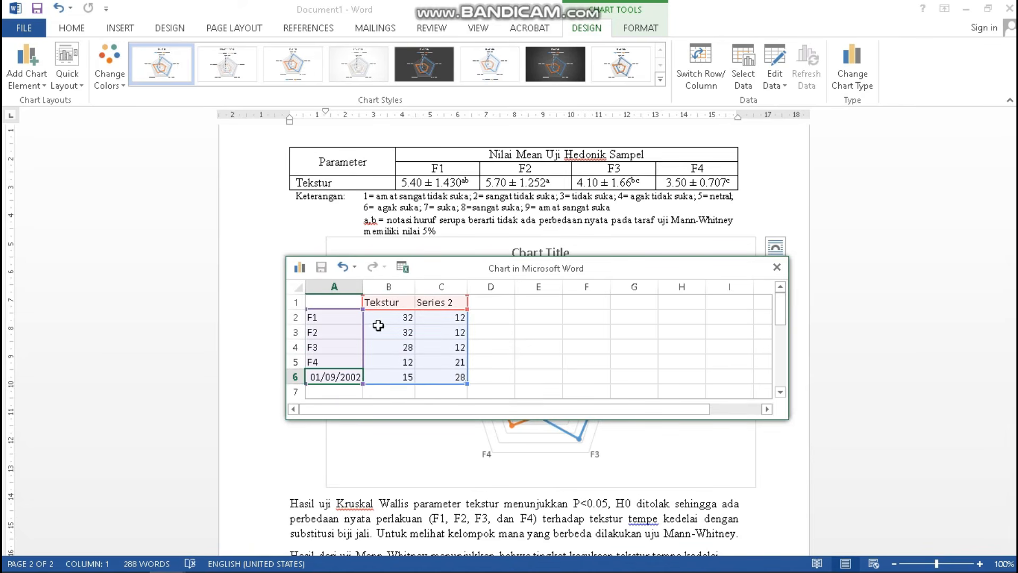
left_click_drag(466, 383, 416, 366)
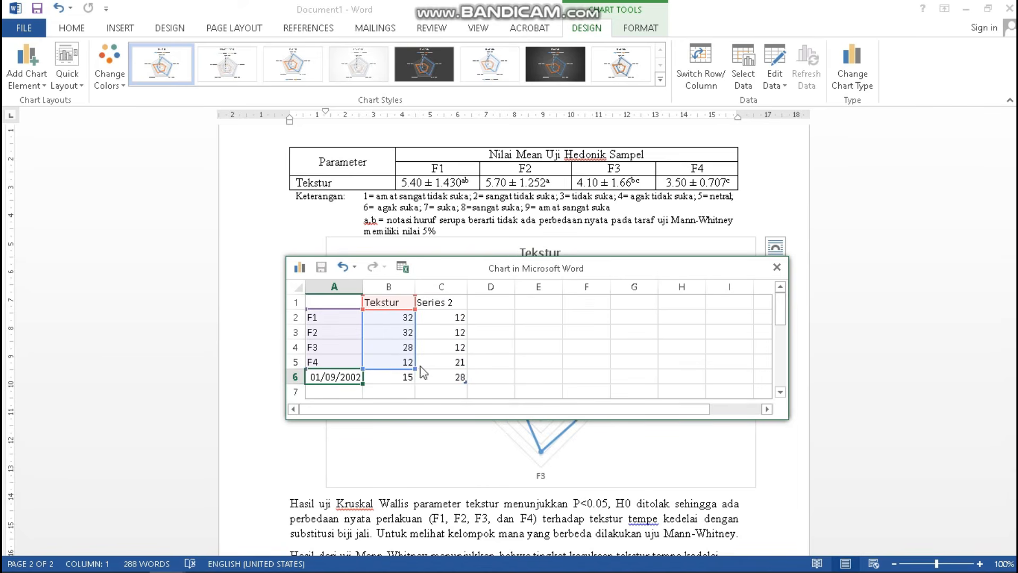
Step: Enter the Tekstur means 5,4, 5,7, 4,1 and 3,5 for F1 to F4, then close the chart's data sheet and deselect the chart
left_click(387, 317)
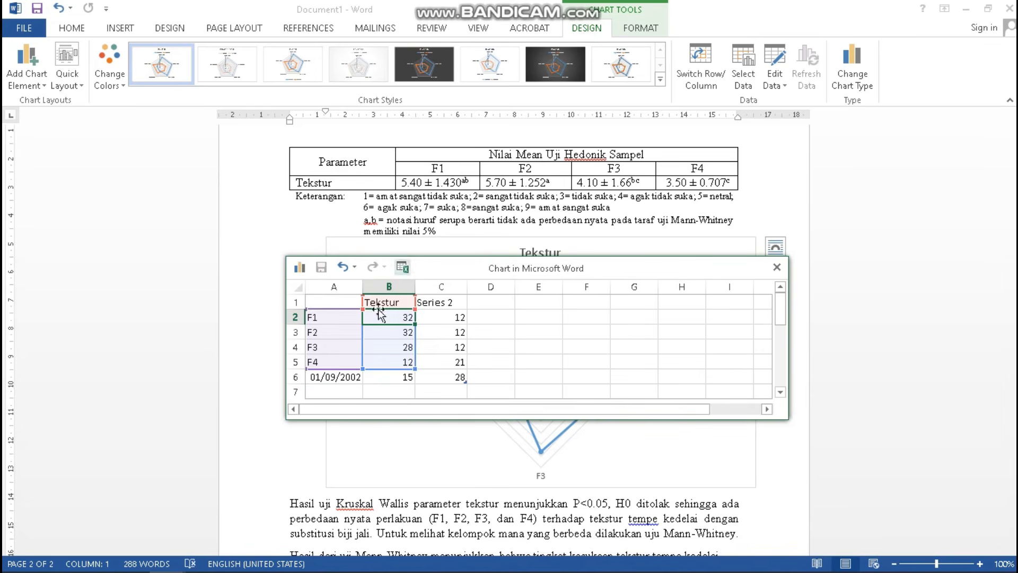
type("5,")
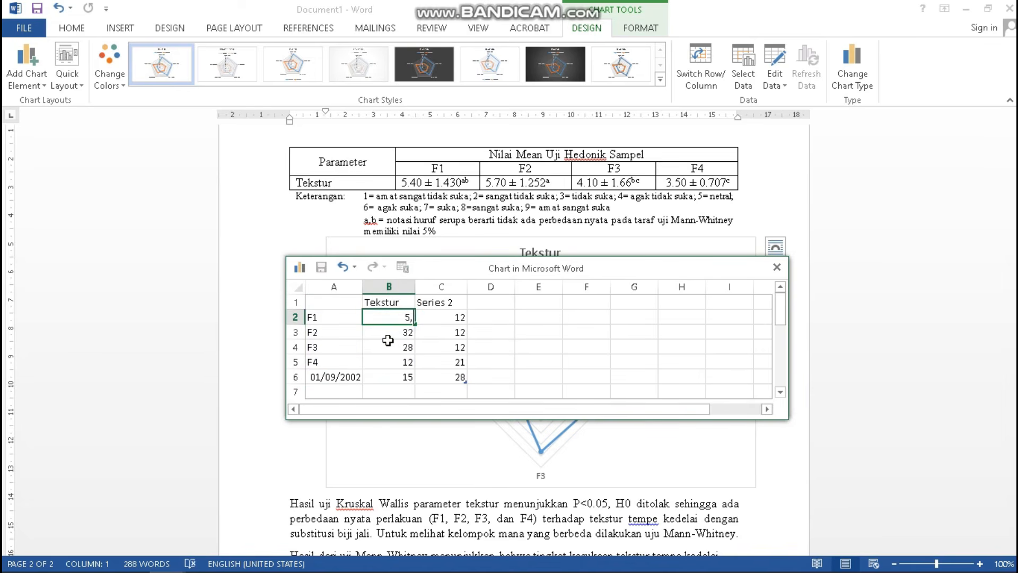
type("4")
key("Return")
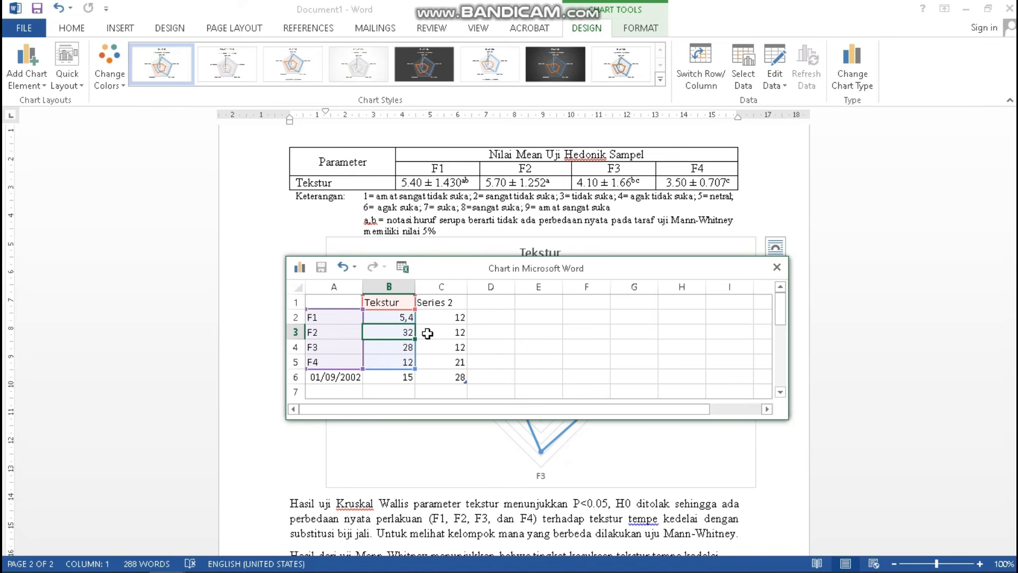
type("5")
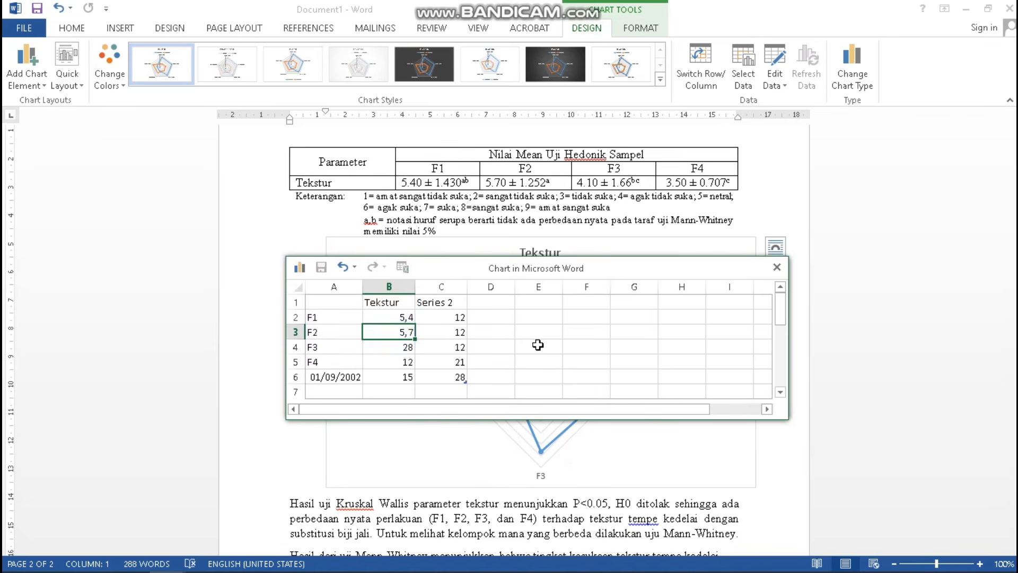
type(",7")
key("Return")
type("4")
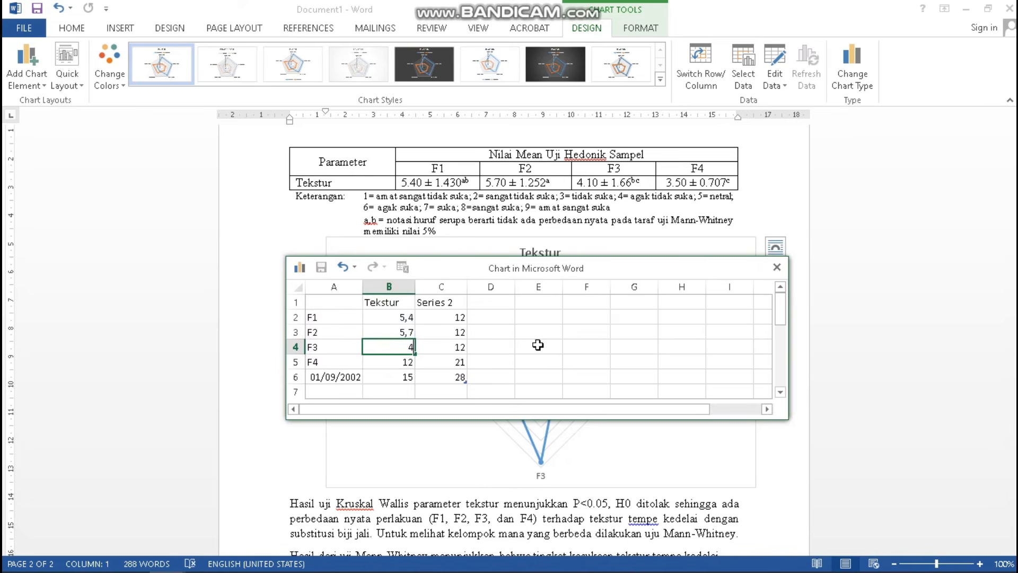
type(",10")
key("Return")
type("3,")
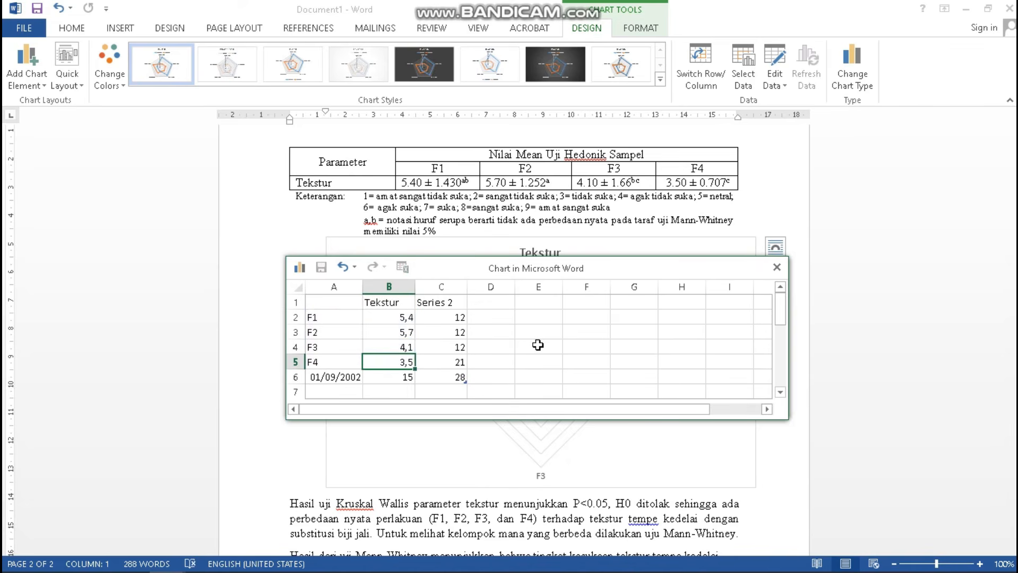
type("5")
key("Return")
left_click_drag(616, 269, 602, 320)
left_click(761, 319)
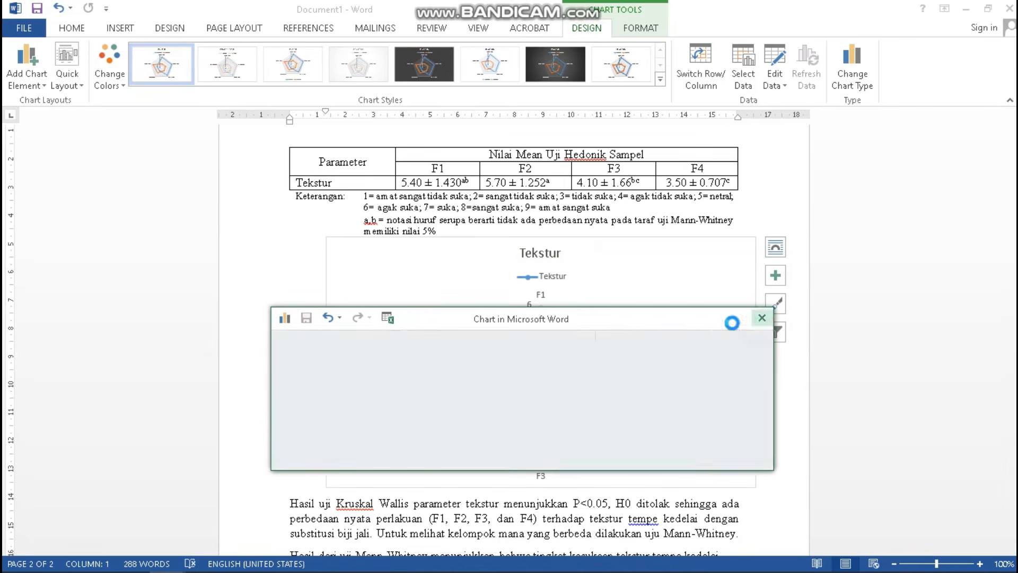
left_click(809, 399)
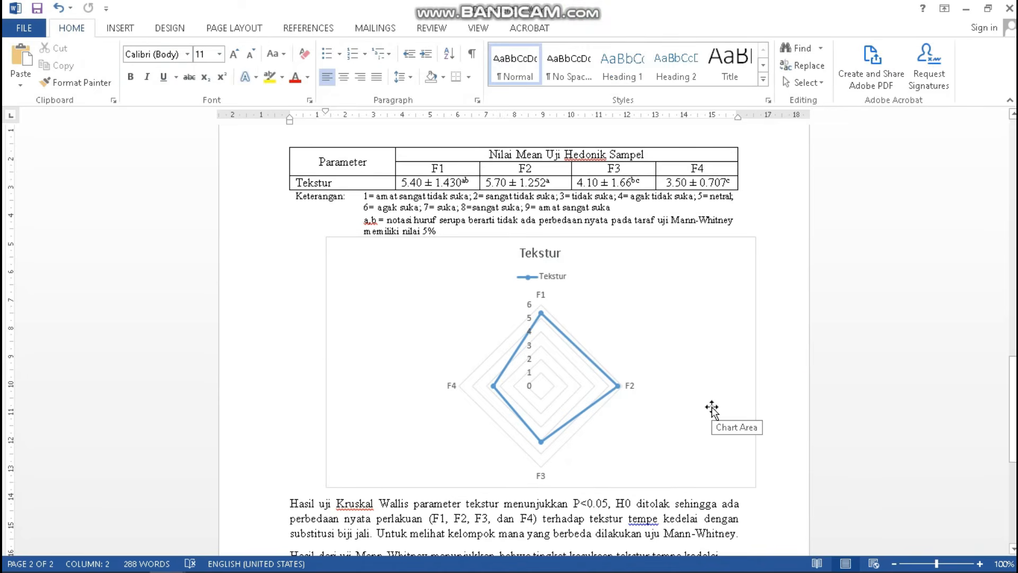